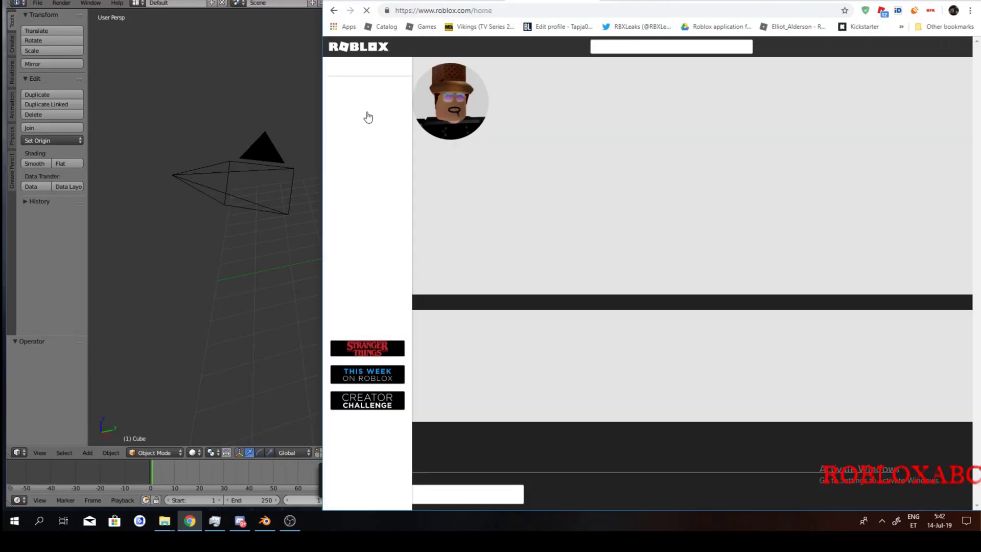
# - Widen the browser and start a new game from the Roblox Create page's Create New Game button
pyautogui.moveTo(323, 134); pyautogui.dragTo(2, 134)
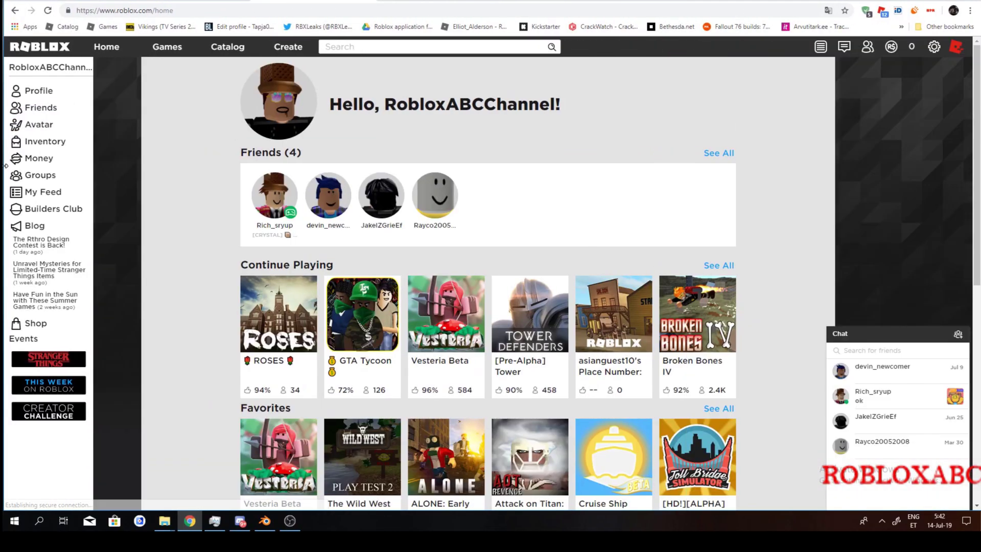
pyautogui.click(301, 47)
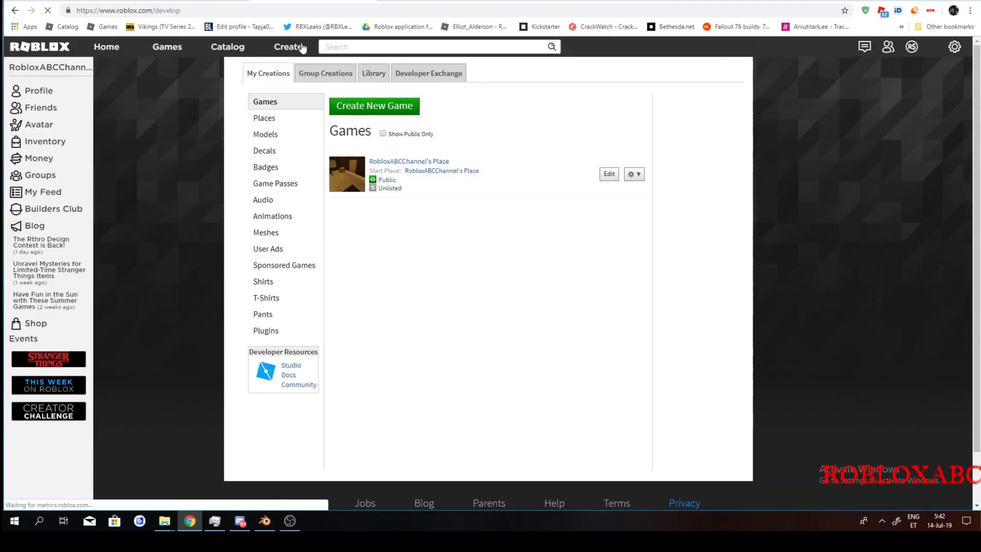
pyautogui.click(406, 109)
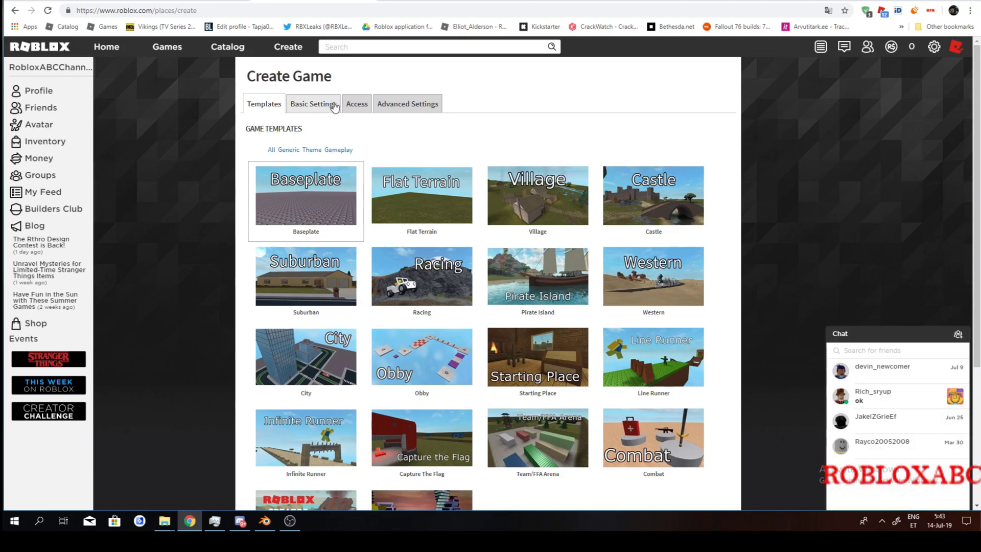
# - Create a new game from the Baseplate template
pyautogui.click(335, 105)
pyautogui.click(268, 104)
pyautogui.scroll(-4, 292, 132)
pyautogui.click(284, 396)
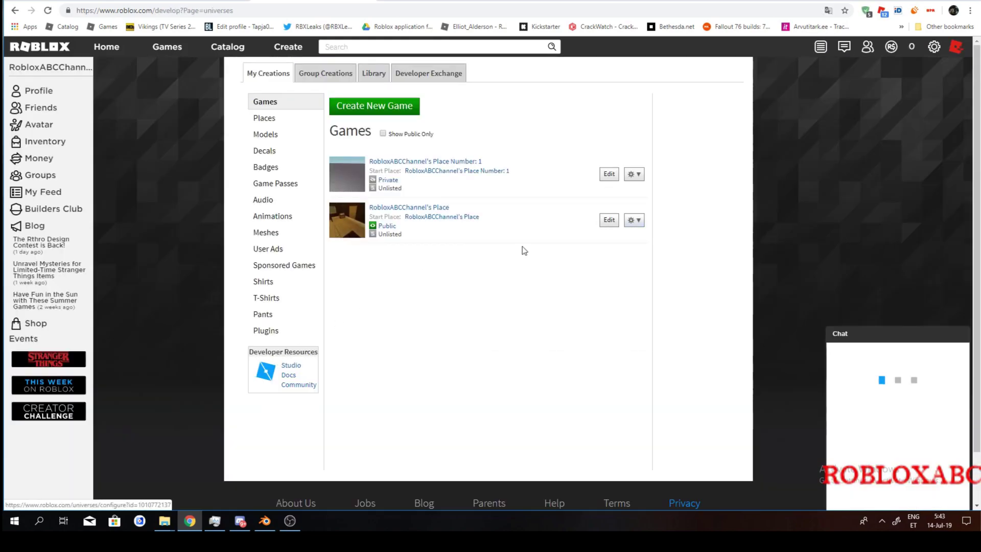
# - Make the game Public, save it, and open it for editing in Roblox Studio
pyautogui.click(389, 180)
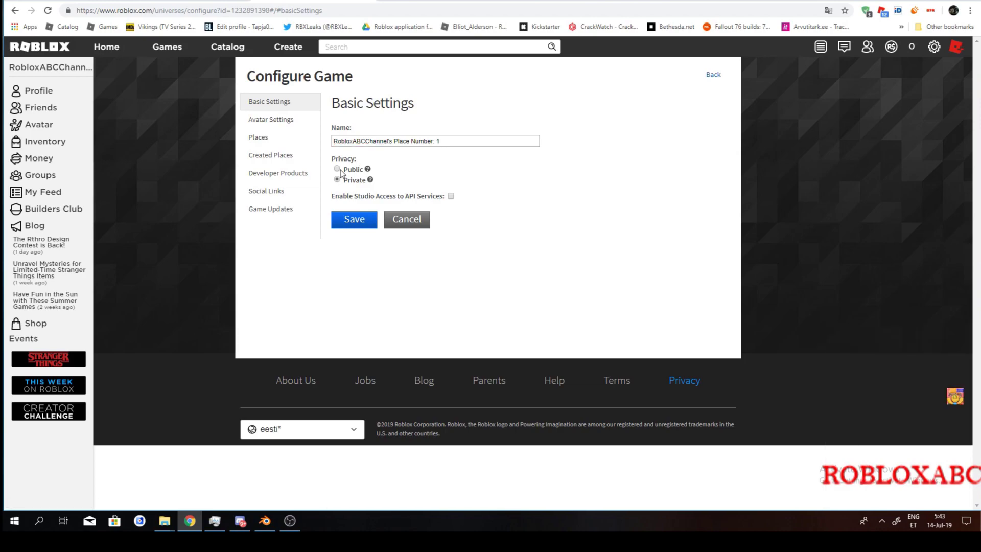
pyautogui.click(346, 217)
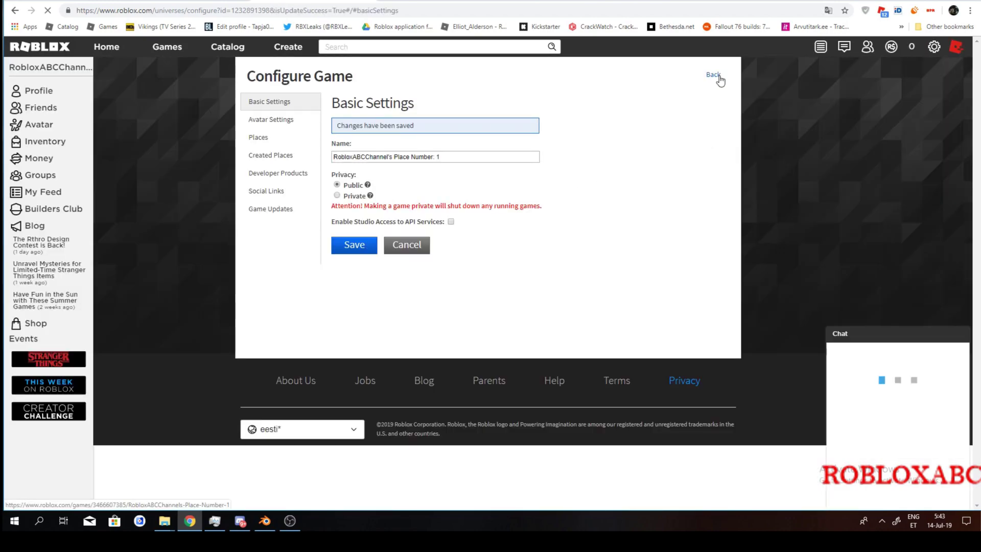
pyautogui.click(718, 76)
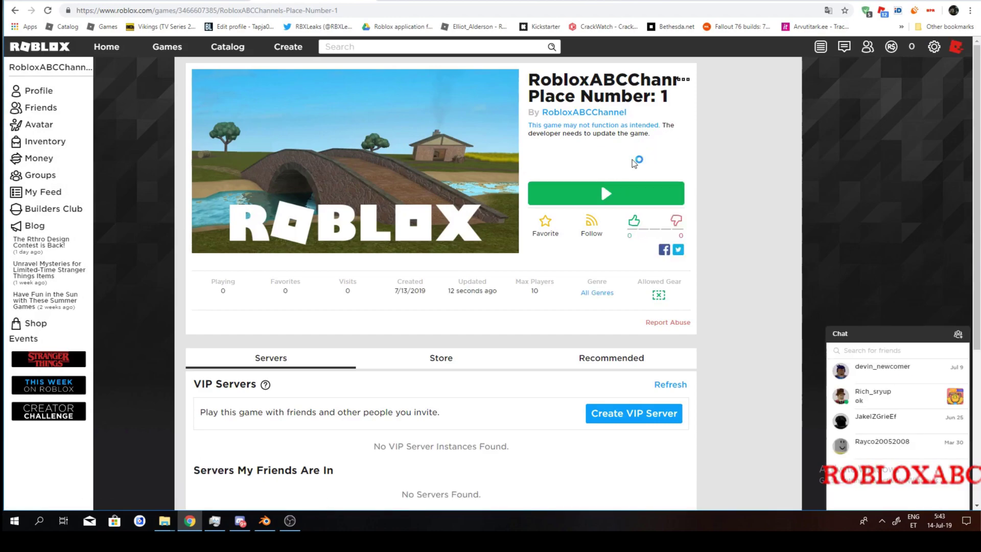
pyautogui.click(684, 80)
pyautogui.click(645, 97)
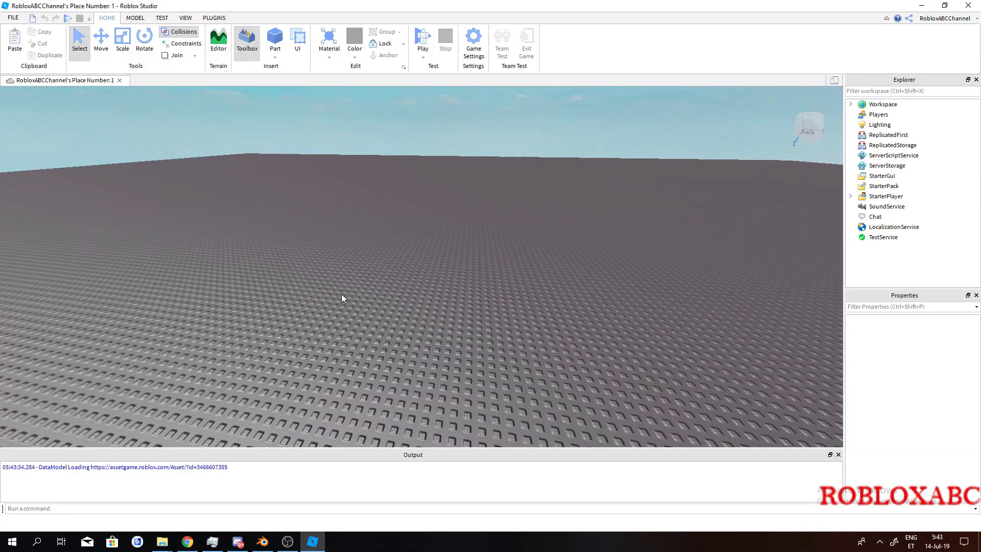
# - Tilt and zoom the camera over the empty gray baseplate
pyautogui.moveTo(401, 239); pyautogui.dragTo(382, 231, button='right')
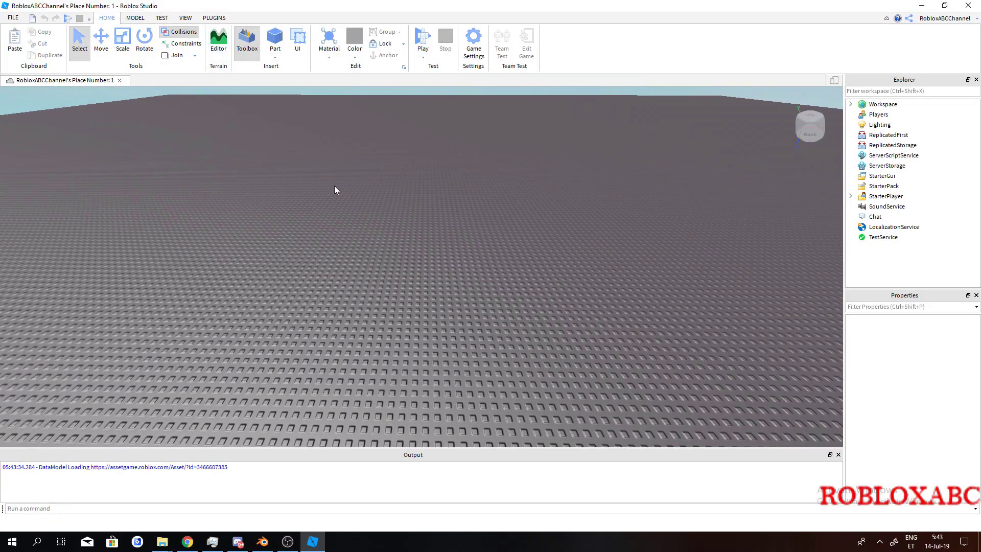
pyautogui.scroll(5, 334, 186)
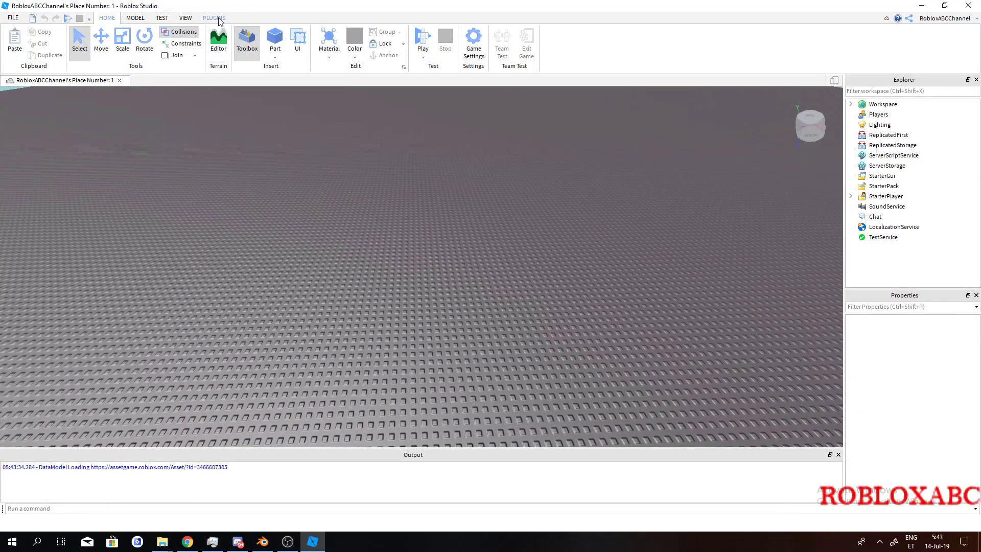
pyautogui.click(217, 19)
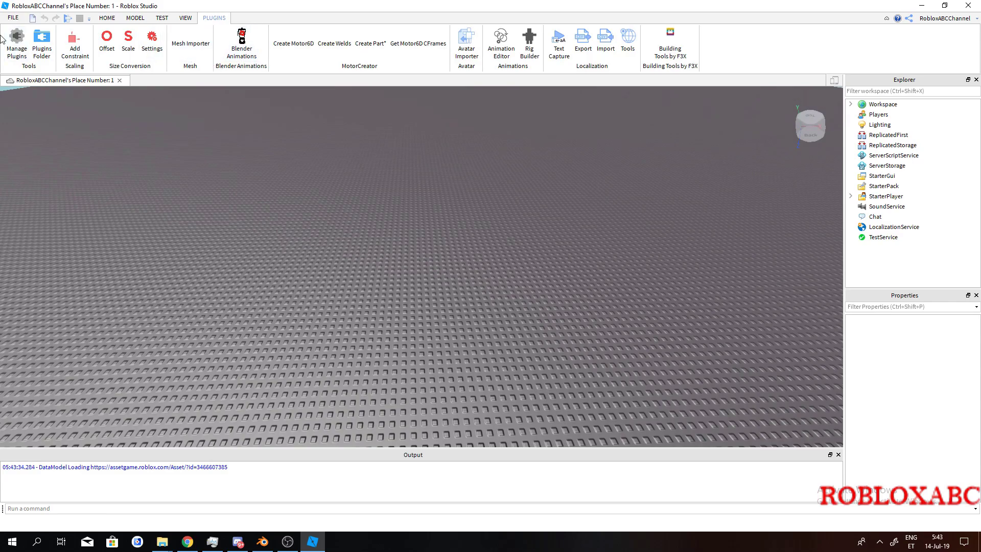
pyautogui.click(16, 39)
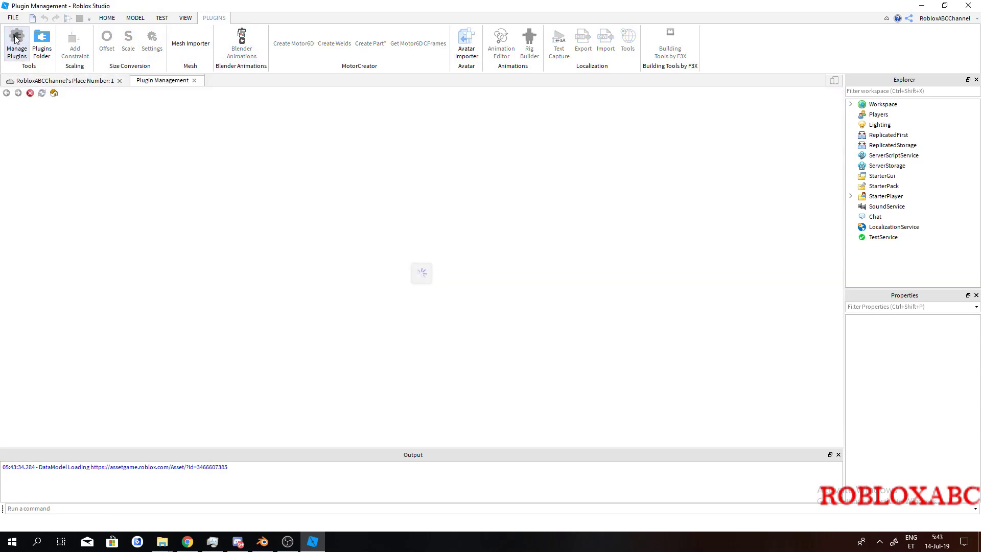
pyautogui.click(786, 112)
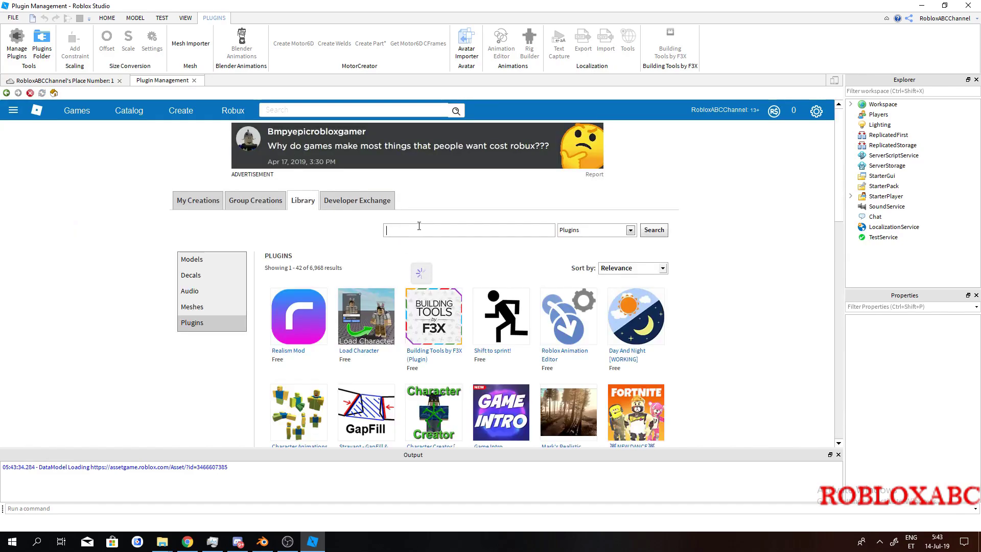
pyautogui.write('Blender')
pyautogui.press('Return')
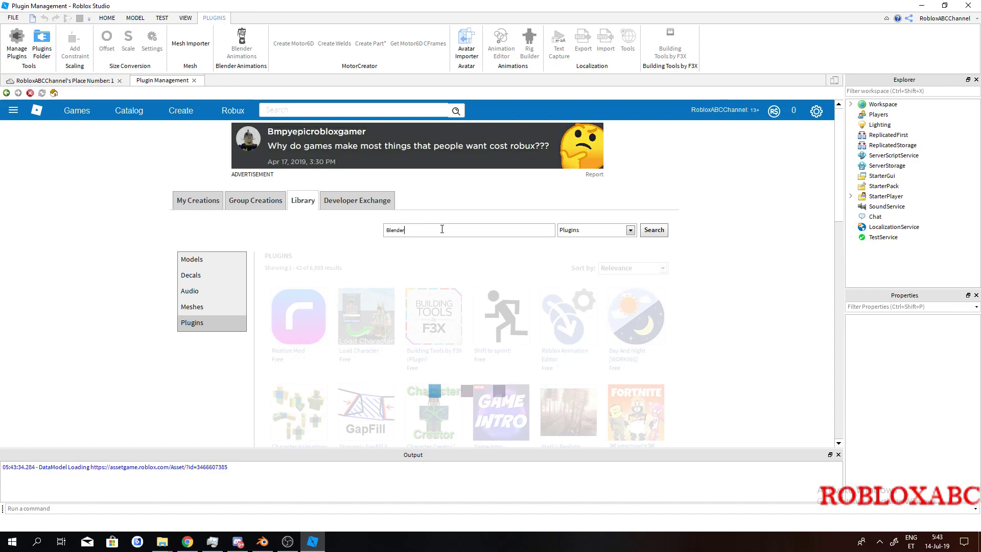
pyautogui.scroll(-3, 409, 266)
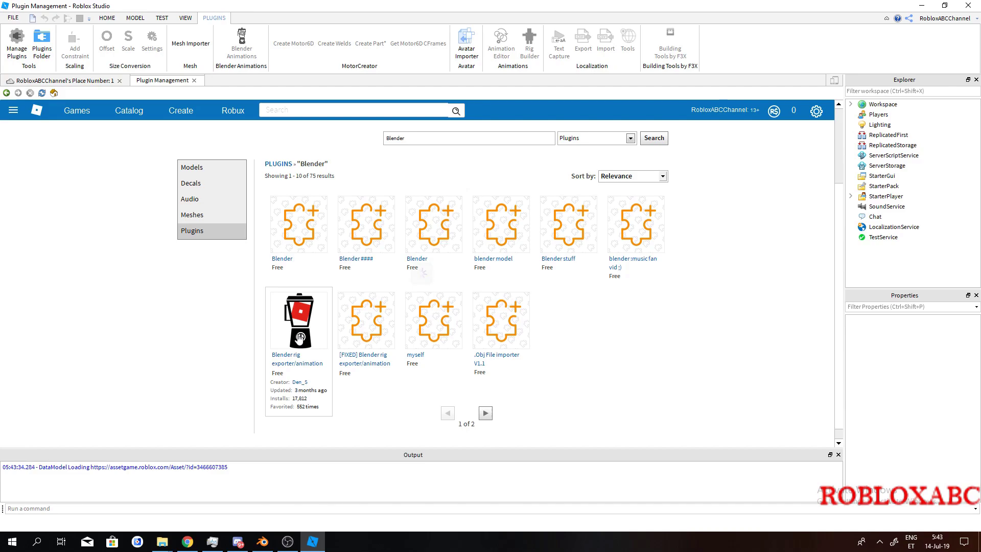
pyautogui.click(300, 337)
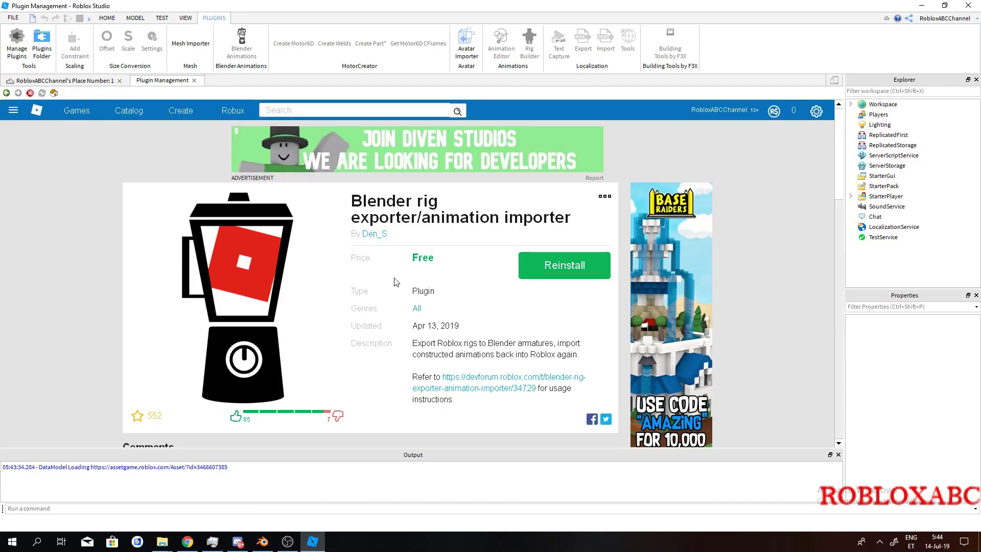
pyautogui.scroll(-2, 451, 294)
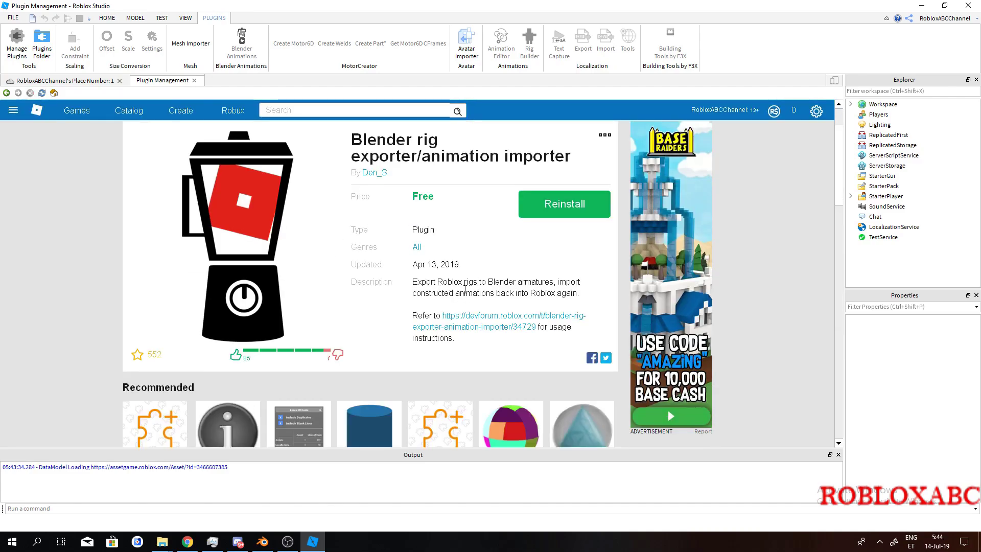
pyautogui.scroll(1, 457, 293)
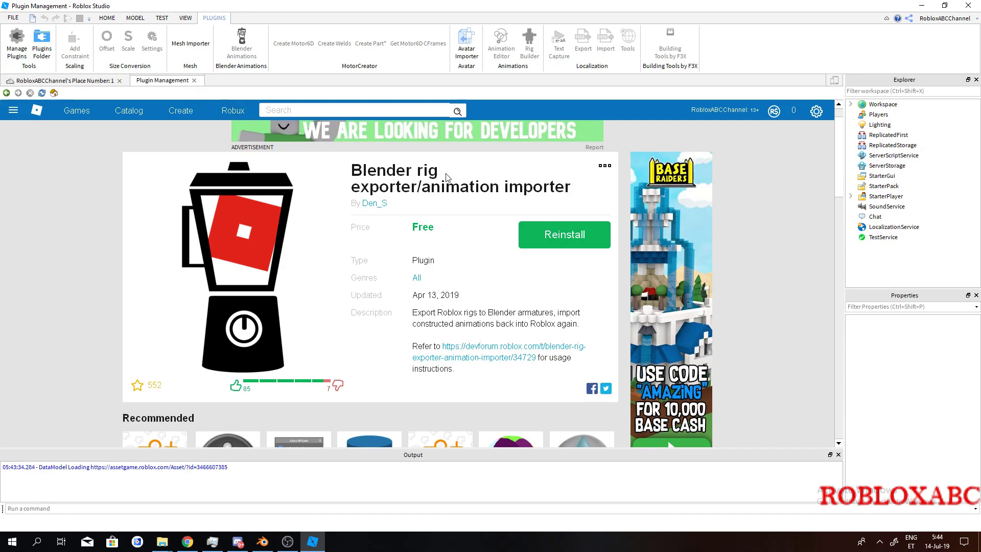
pyautogui.click(194, 81)
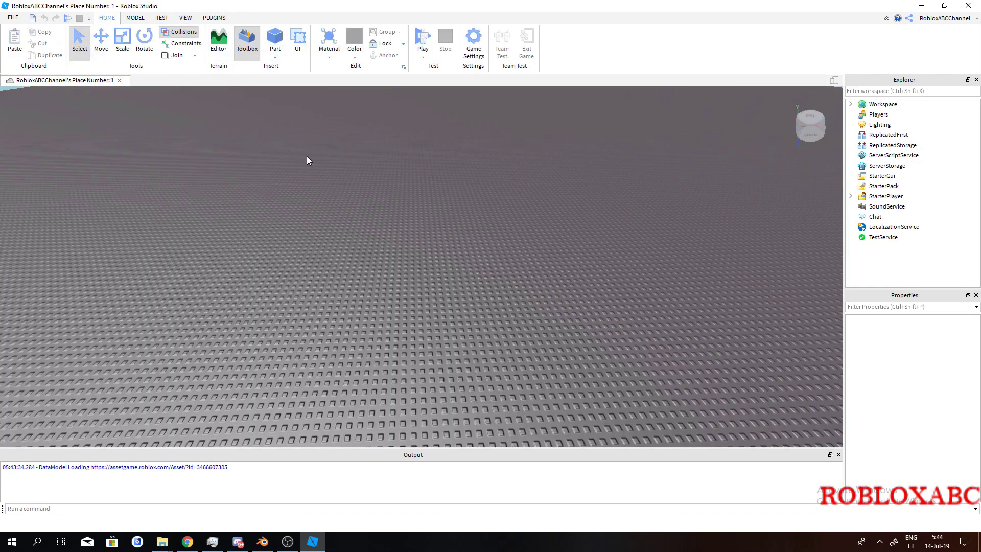
pyautogui.scroll(-5, 340, 181)
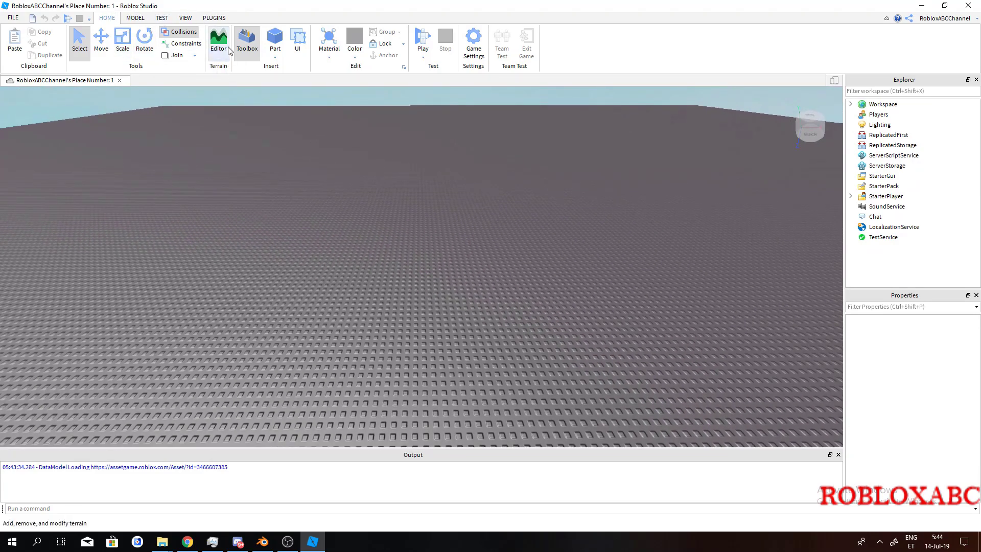
pyautogui.click(217, 19)
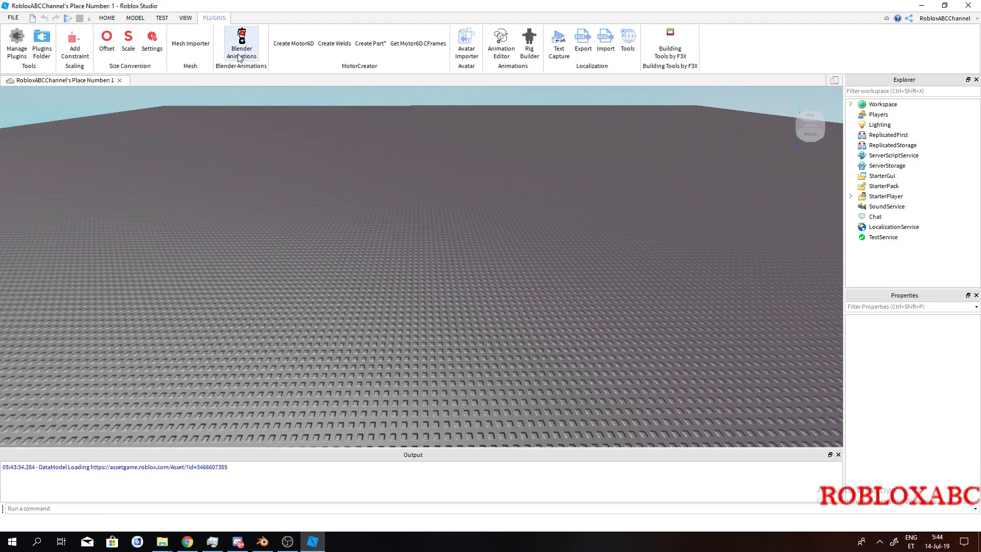
pyautogui.click(107, 19)
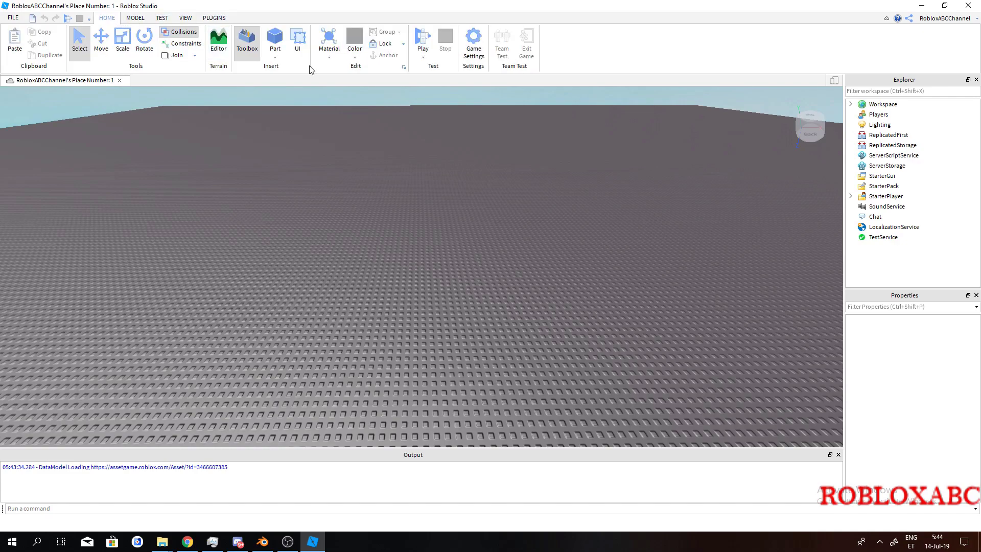
pyautogui.click(135, 18)
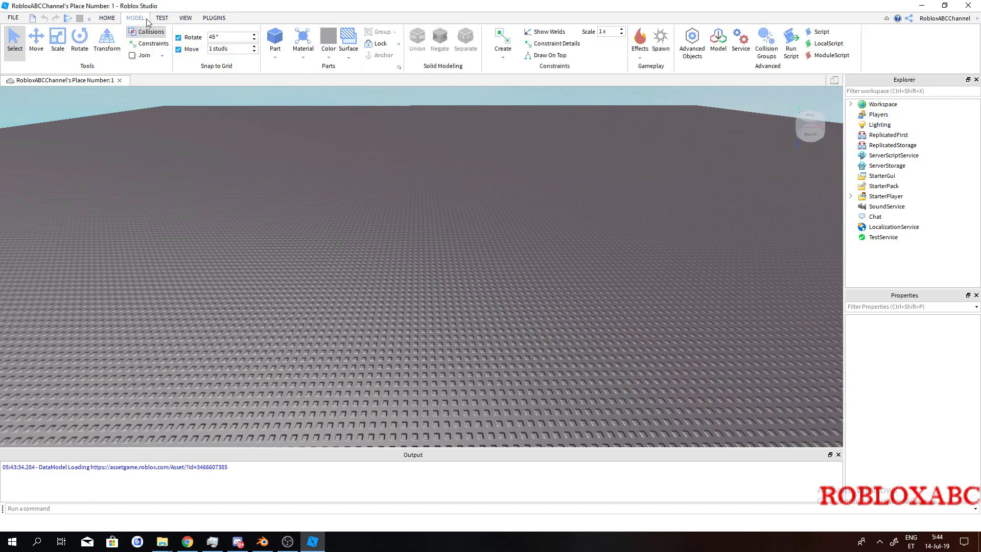
pyautogui.click(162, 18)
pyautogui.click(214, 17)
pyautogui.click(185, 17)
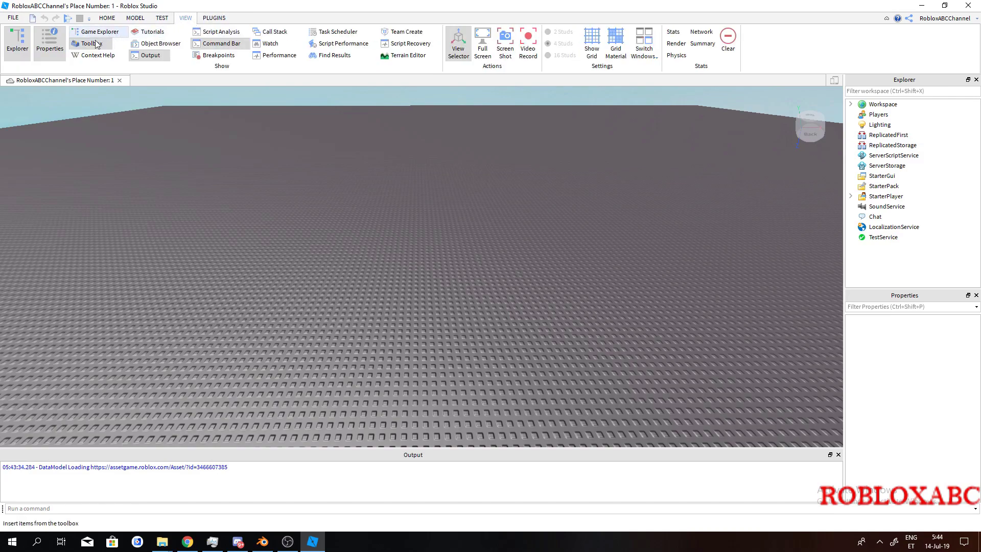
pyautogui.click(25, 44)
pyautogui.click(49, 42)
pyautogui.click(24, 47)
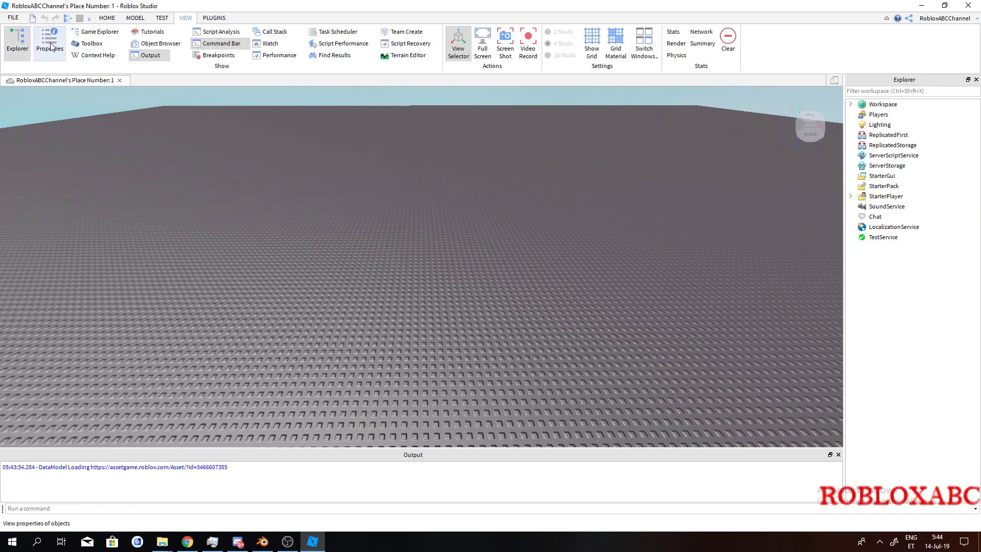
pyautogui.click(49, 42)
pyautogui.click(86, 45)
pyautogui.click(85, 45)
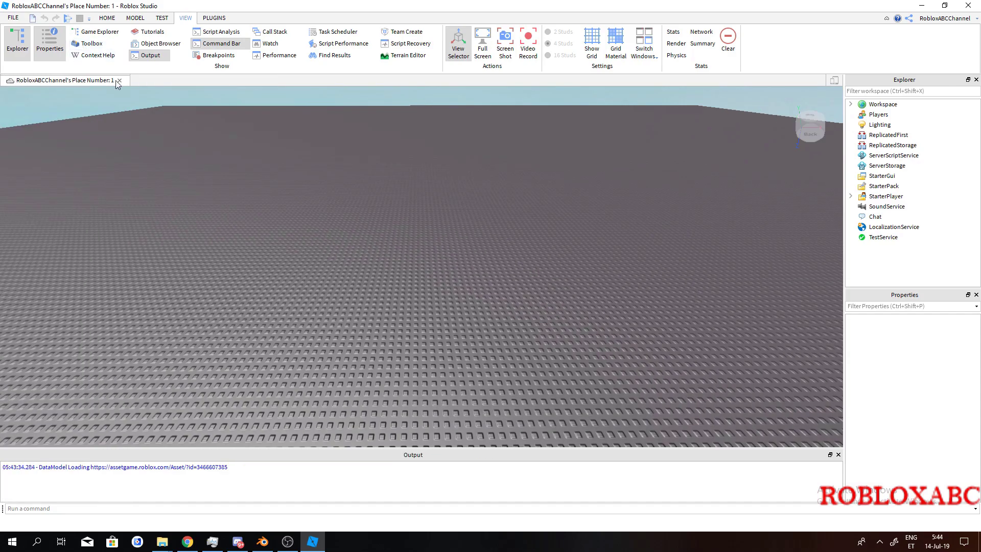
pyautogui.moveTo(325, 165); pyautogui.dragTo(321, 182, button='right')
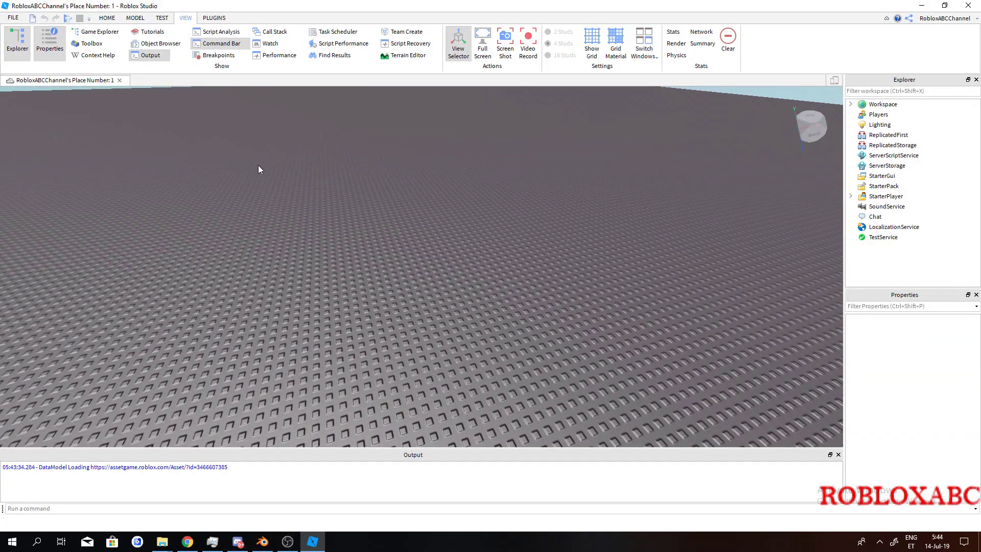
# - Start a Play Here test from the TEST tab so the avatar loads
pyautogui.click(132, 19)
pyautogui.click(162, 18)
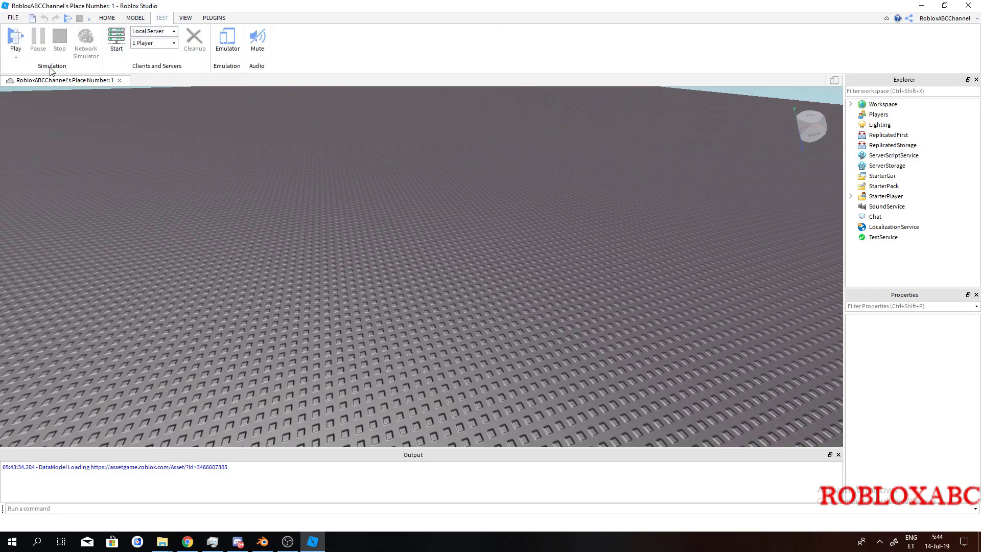
pyautogui.click(18, 58)
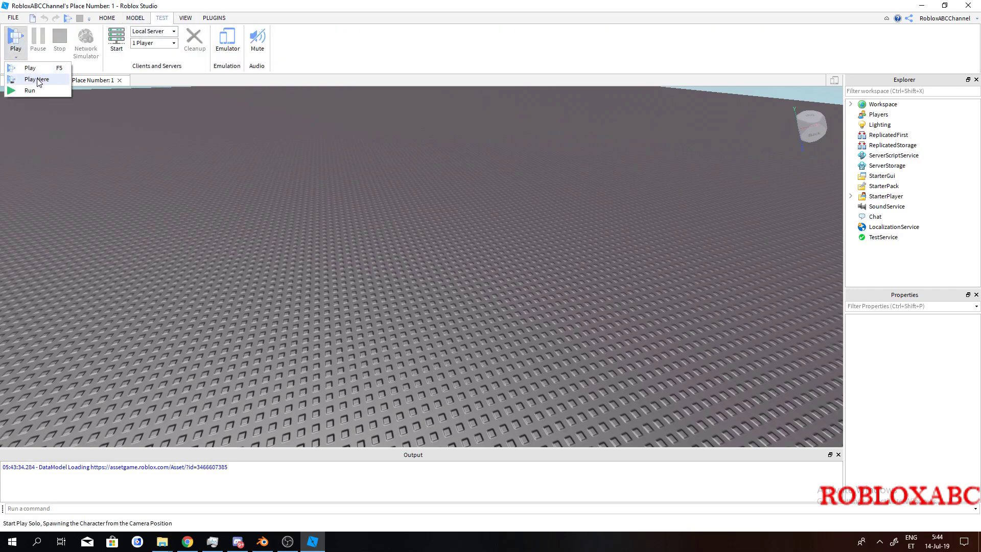
pyautogui.click(38, 81)
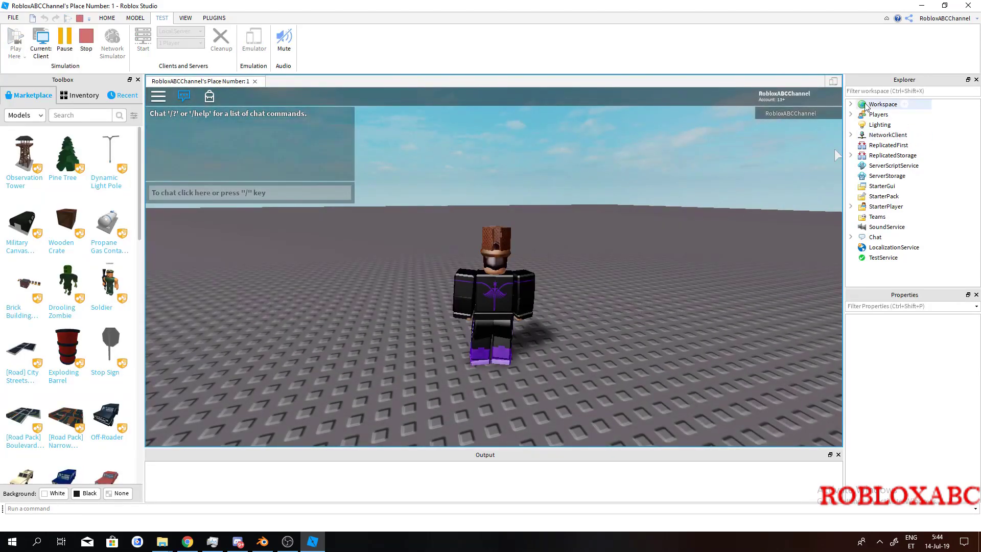
# - Copy the RobloxABCChannel character model from Workspace, then stop the test
pyautogui.click(850, 104)
pyautogui.click(879, 135)
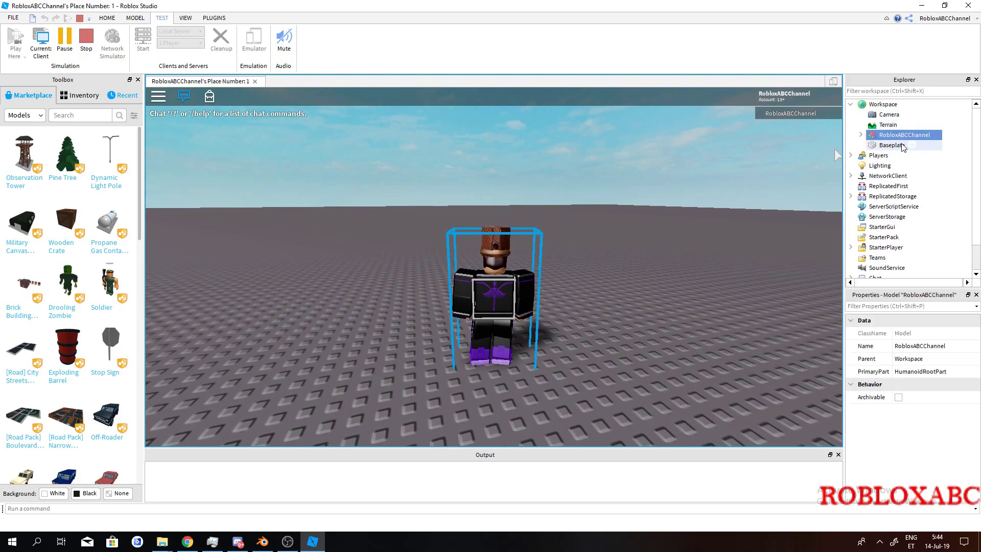
pyautogui.rightClick(892, 135)
pyautogui.click(891, 154)
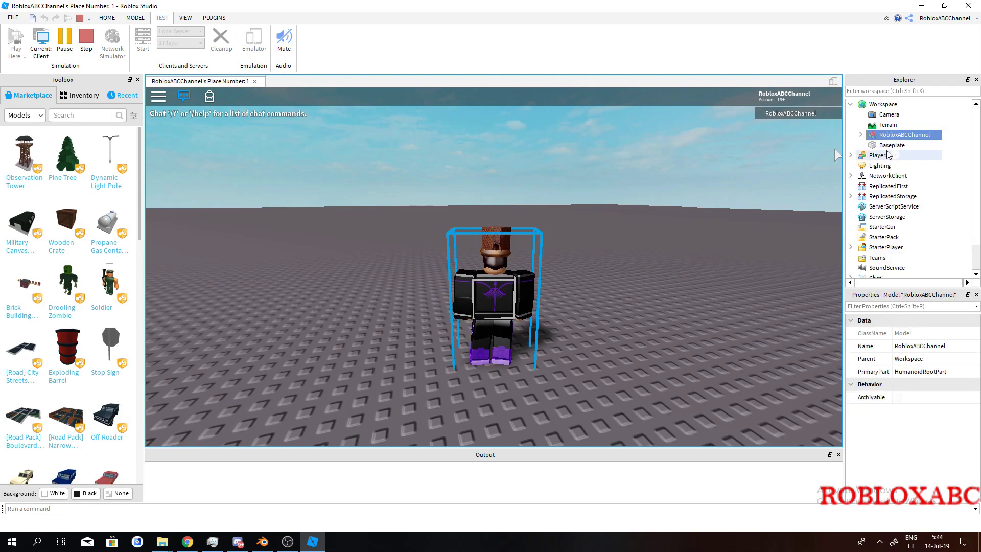
pyautogui.click(85, 41)
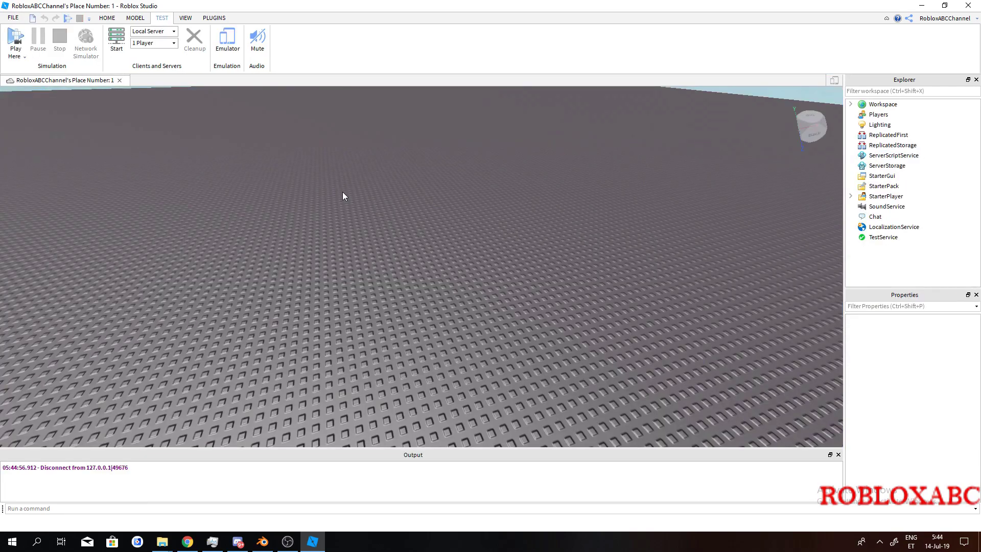
# - Paste the RobloxABCChannel character into Workspace and delete the extra duplicate
pyautogui.hotkey('ctrl', 'v')
pyautogui.moveTo(444, 198); pyautogui.dragTo(441, 197, button='right')
pyautogui.hotkey('ctrl', 'd')
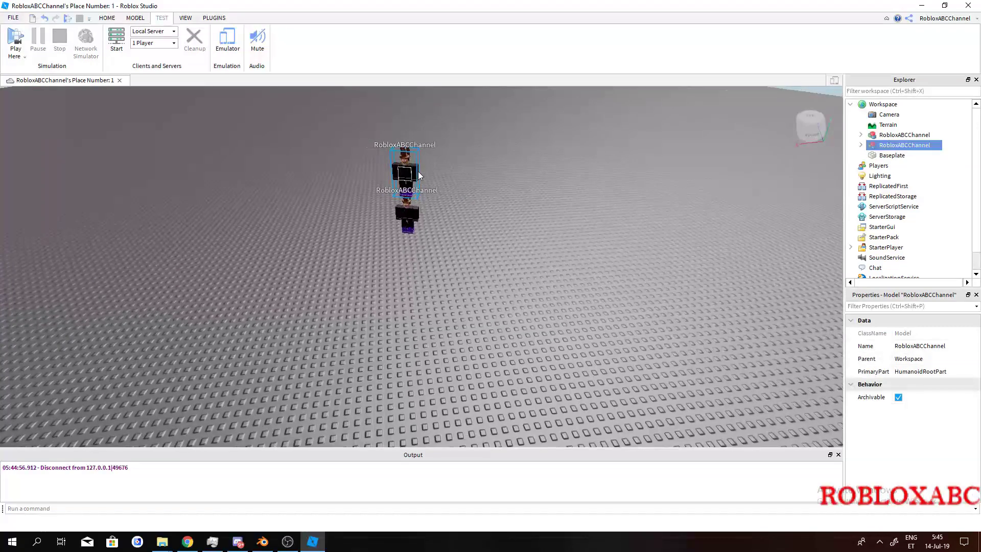
pyautogui.press('f')
pyautogui.press('Delete')
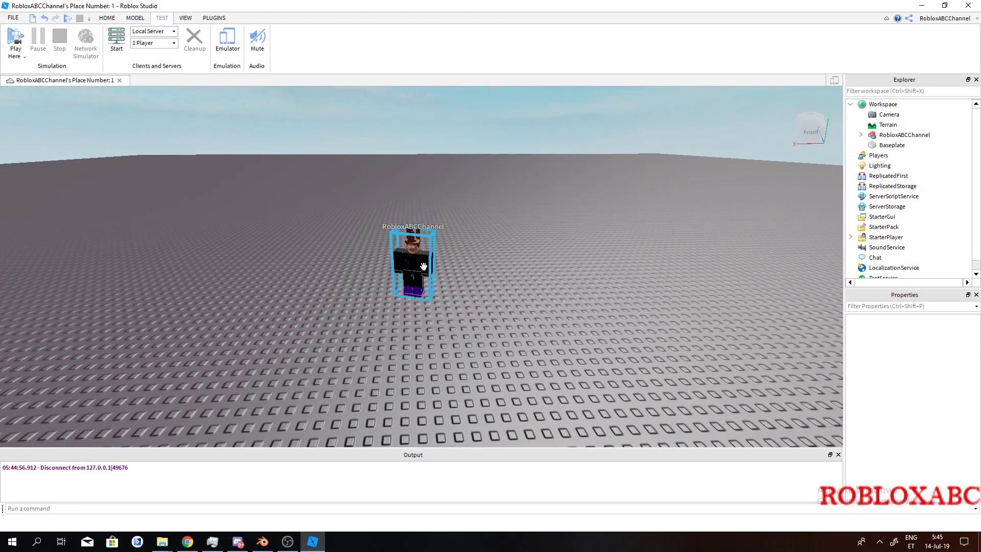
pyautogui.moveTo(421, 261); pyautogui.dragTo(421, 262, button='right')
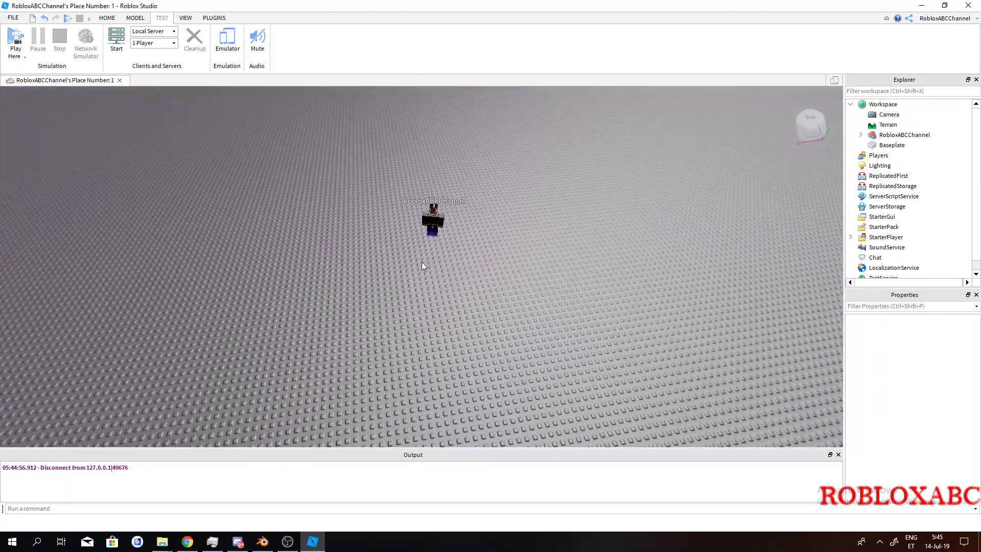
# - Expand the character model in Explorer and select its HumanoidRootPart
pyautogui.scroll(5, 422, 262)
pyautogui.click(422, 261)
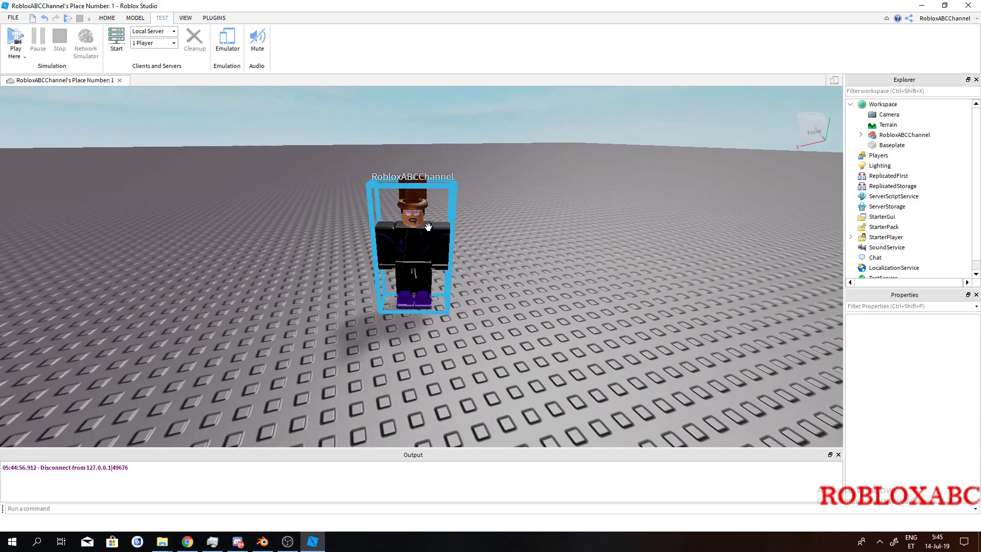
pyautogui.click(418, 236)
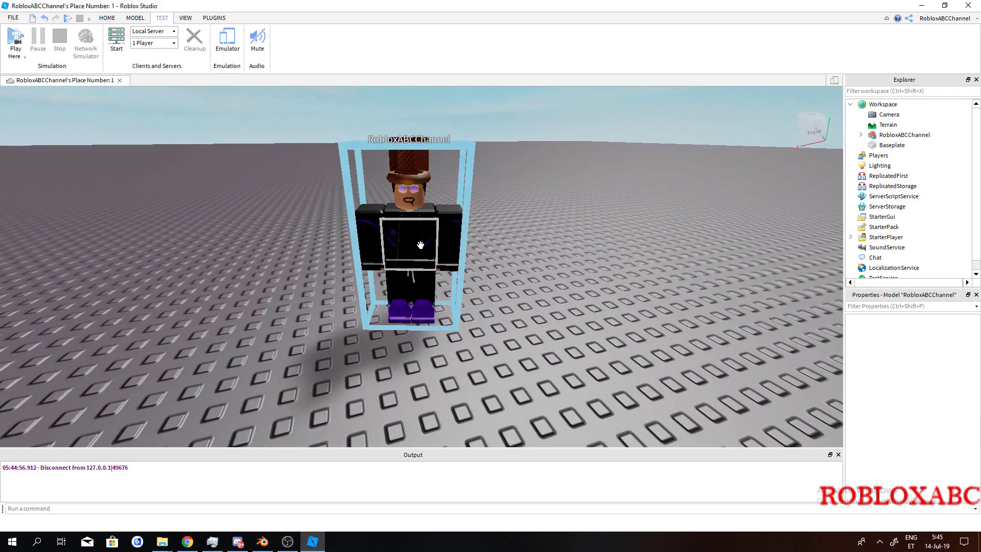
pyautogui.click(861, 135)
pyautogui.scroll(-4, 903, 191)
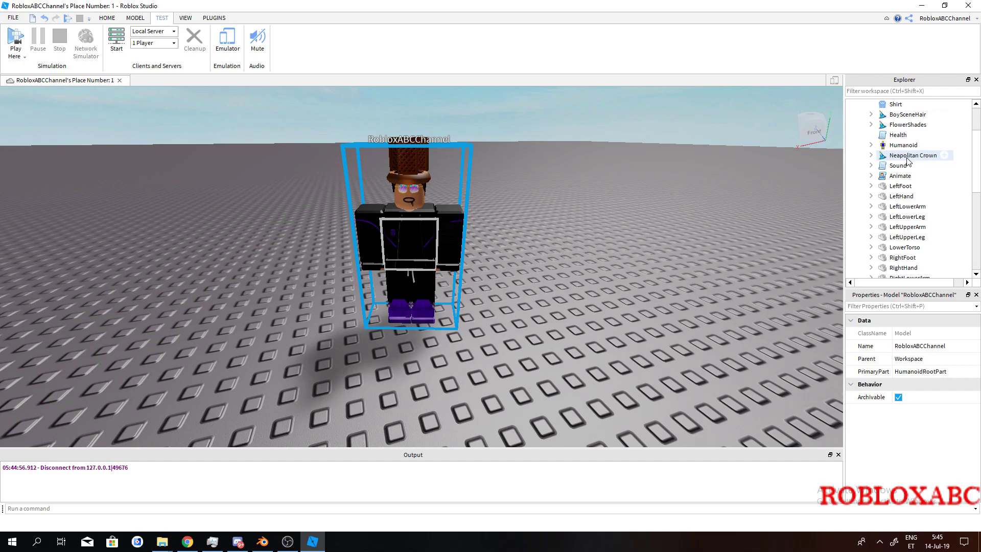
pyautogui.click(903, 187)
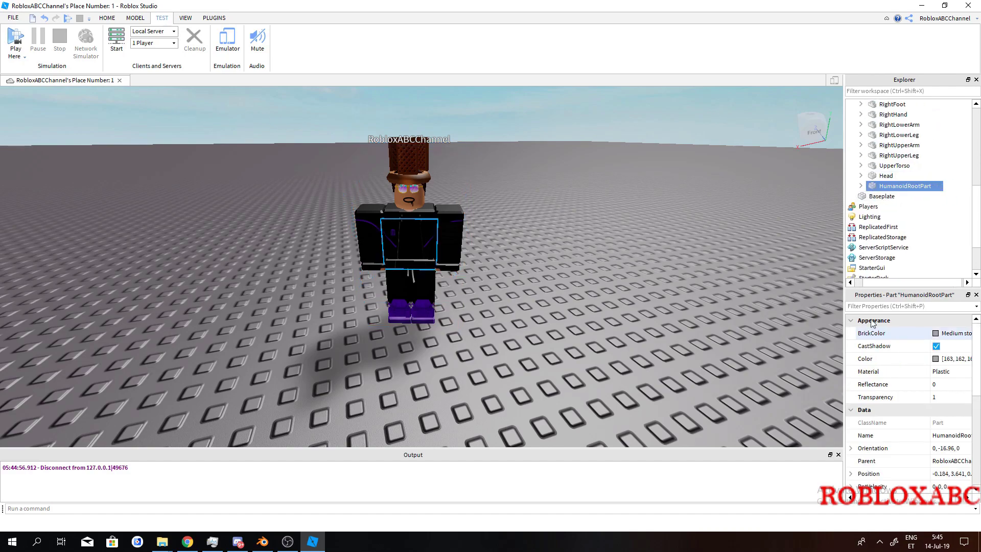
# - Tick Anchored under Behavior in the HumanoidRootPart's Properties
pyautogui.click(110, 19)
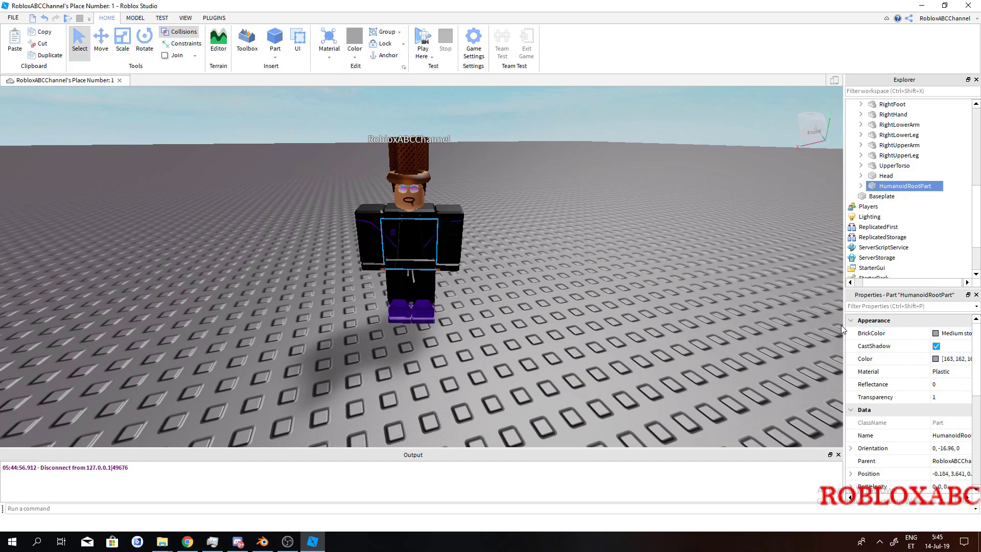
pyautogui.moveTo(843, 326); pyautogui.dragTo(759, 324)
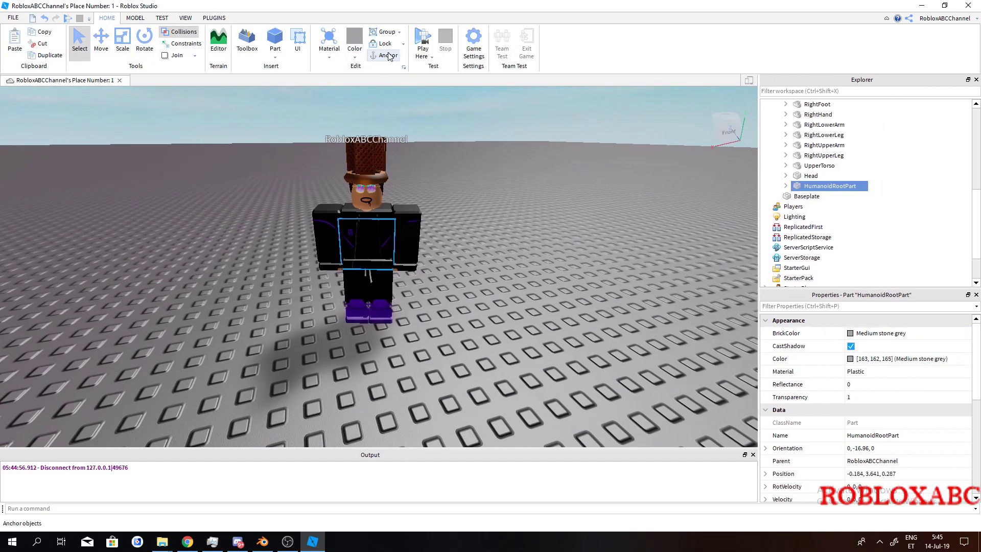
pyautogui.scroll(-5, 863, 342)
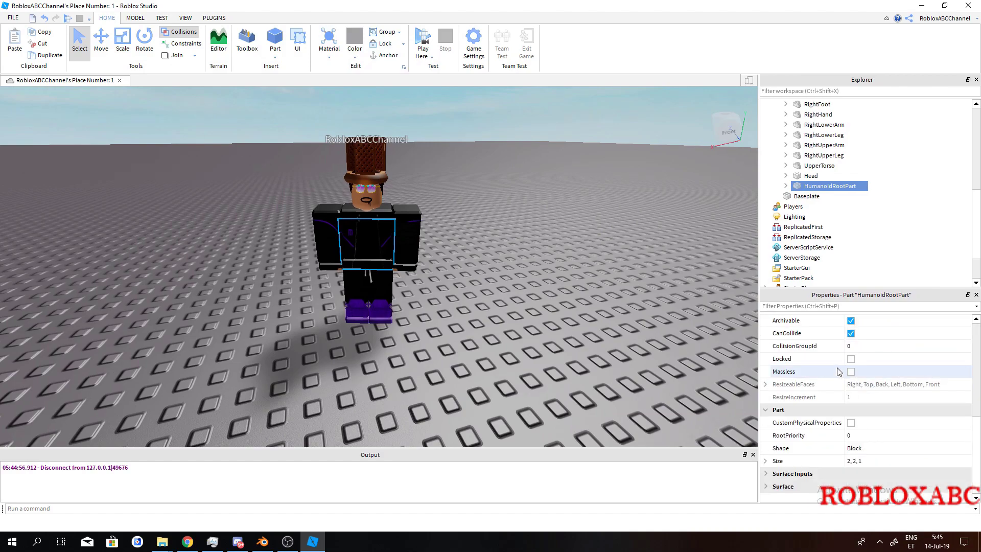
pyautogui.scroll(2, 869, 391)
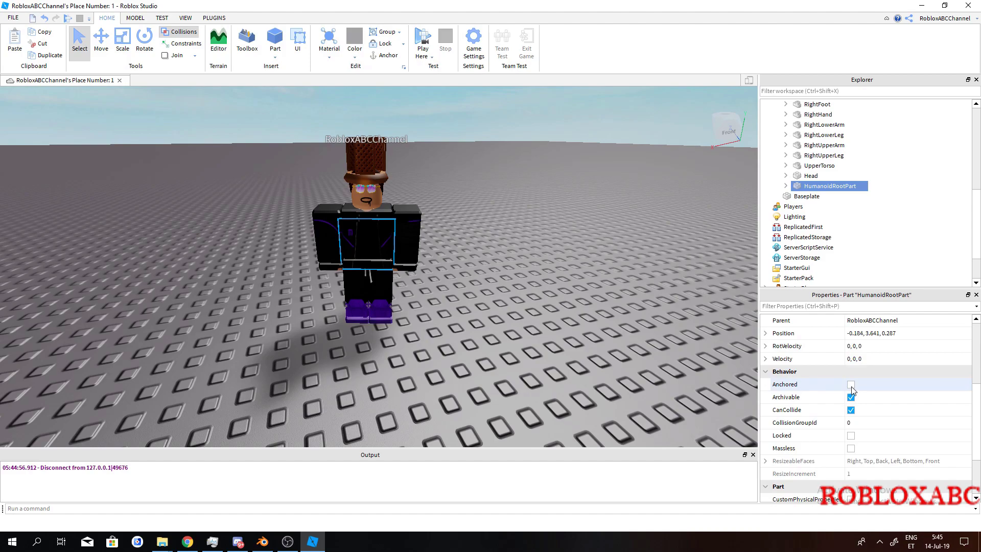
pyautogui.click(851, 385)
pyautogui.click(225, 16)
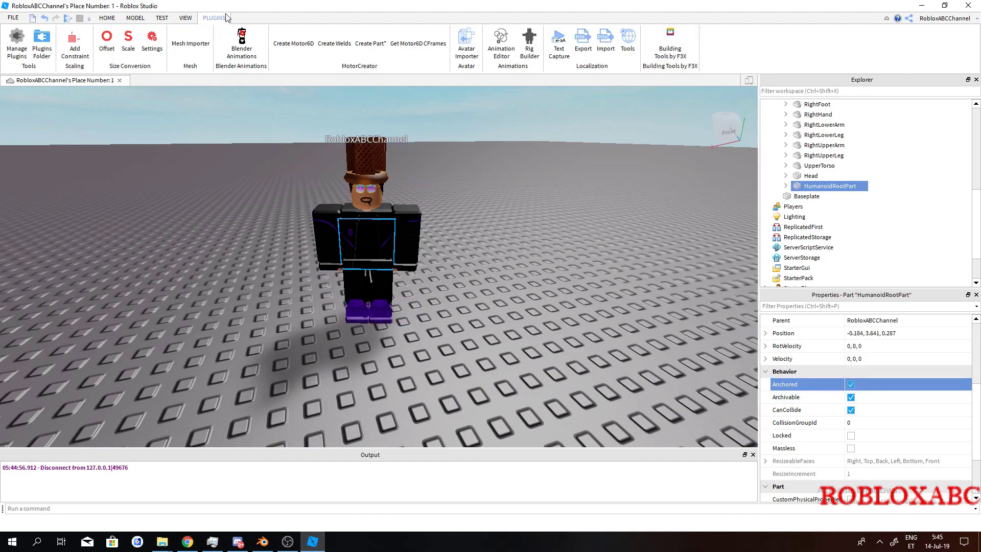
# - Launch the Blender Animations plugin, choose the character as rig, and export it
pyautogui.click(239, 45)
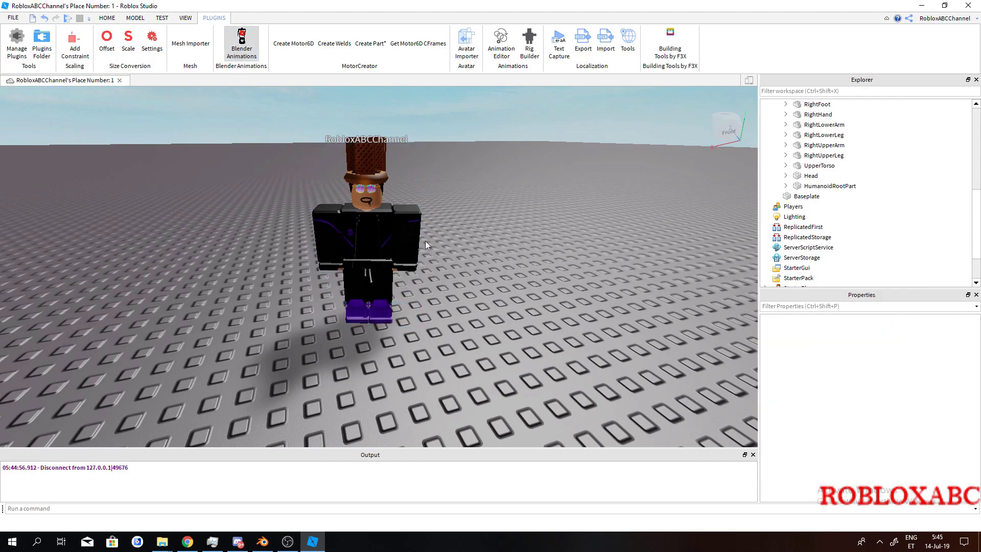
pyautogui.click(385, 245)
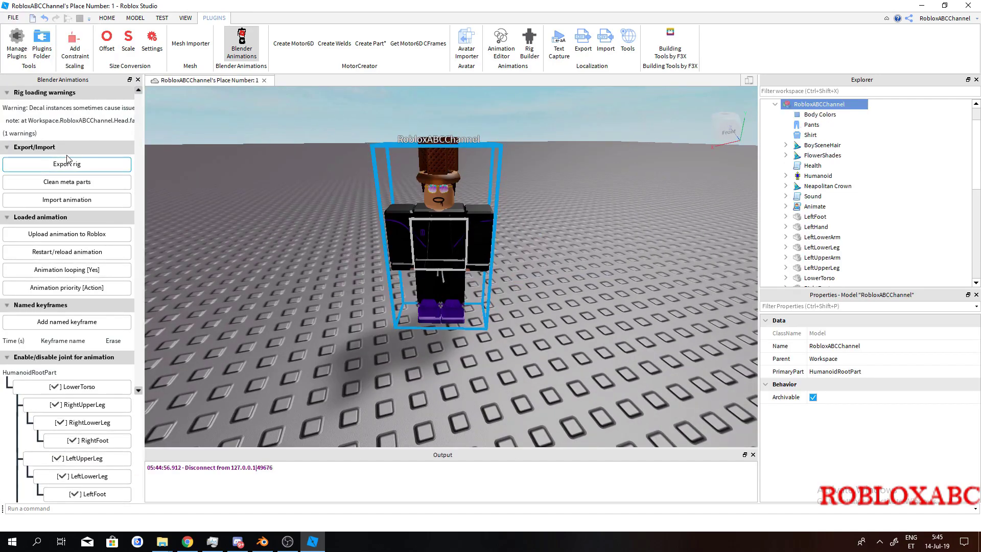
pyautogui.moveTo(145, 148); pyautogui.dragTo(231, 160)
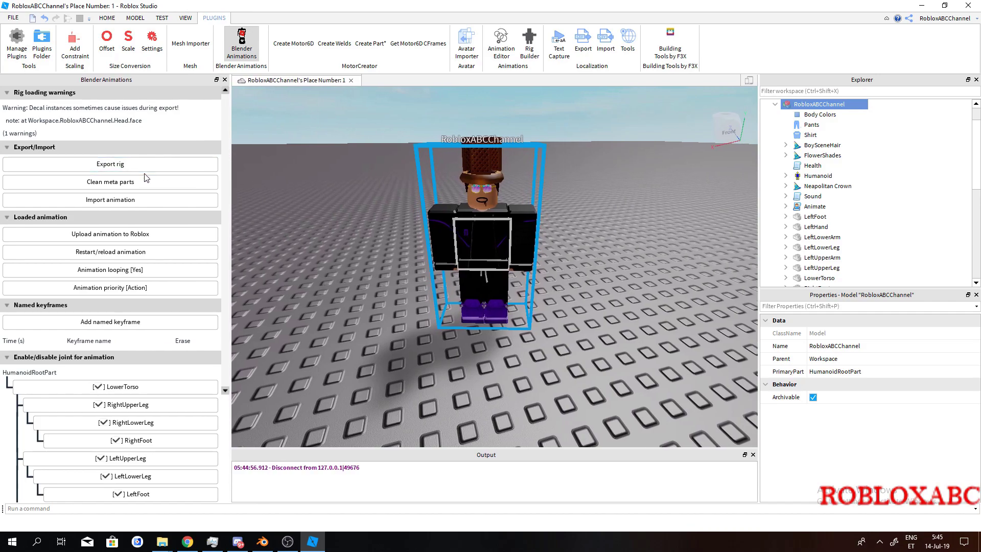
pyautogui.scroll(-5, 153, 194)
pyautogui.scroll(5, 167, 210)
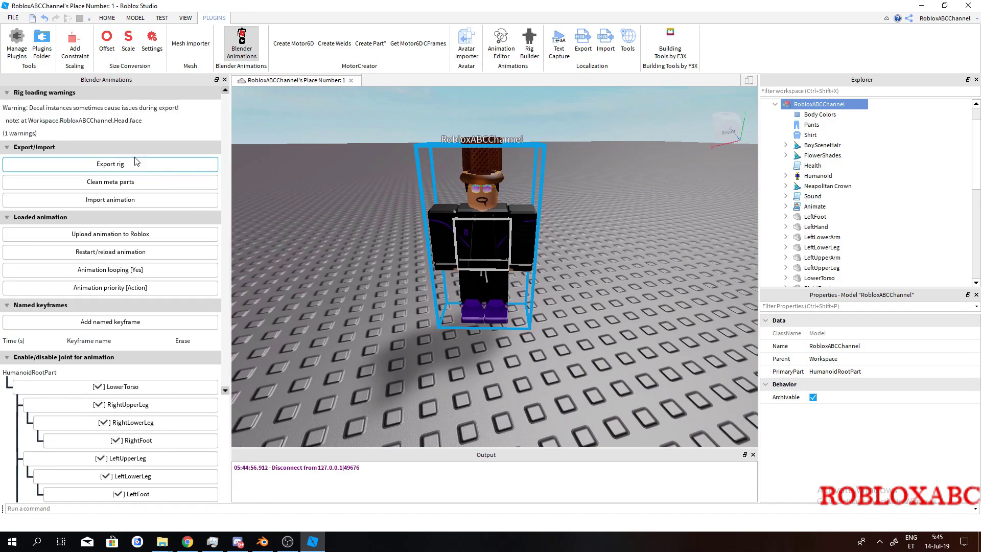
pyautogui.click(133, 164)
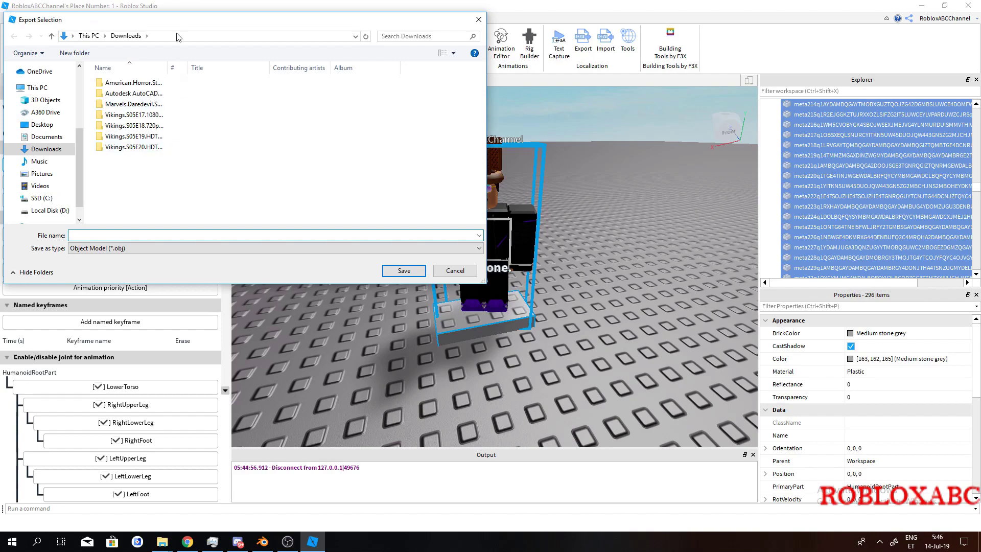
# - Save the exported rig as Test.obj in the Desktop Blender folder
pyautogui.click(230, 215)
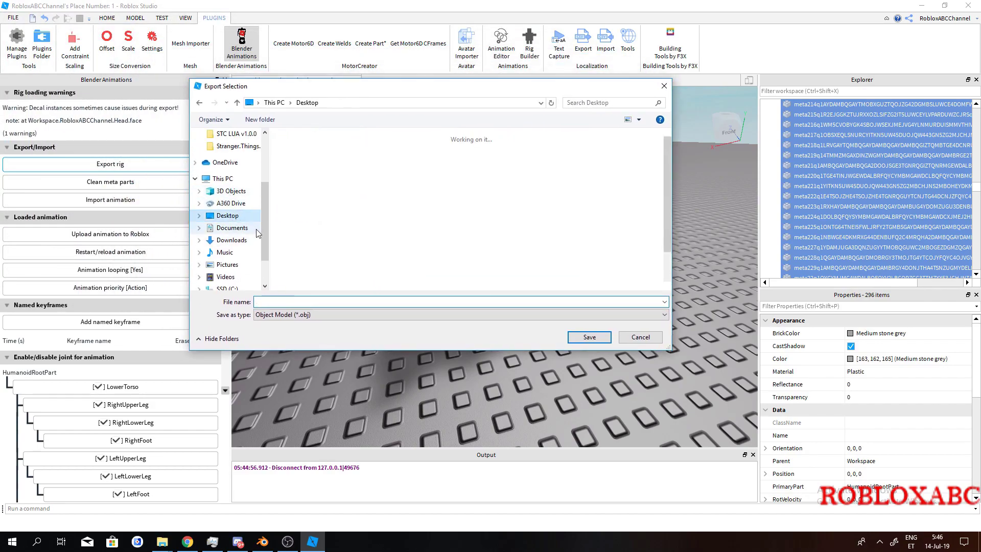
pyautogui.scroll(-1, 486, 286)
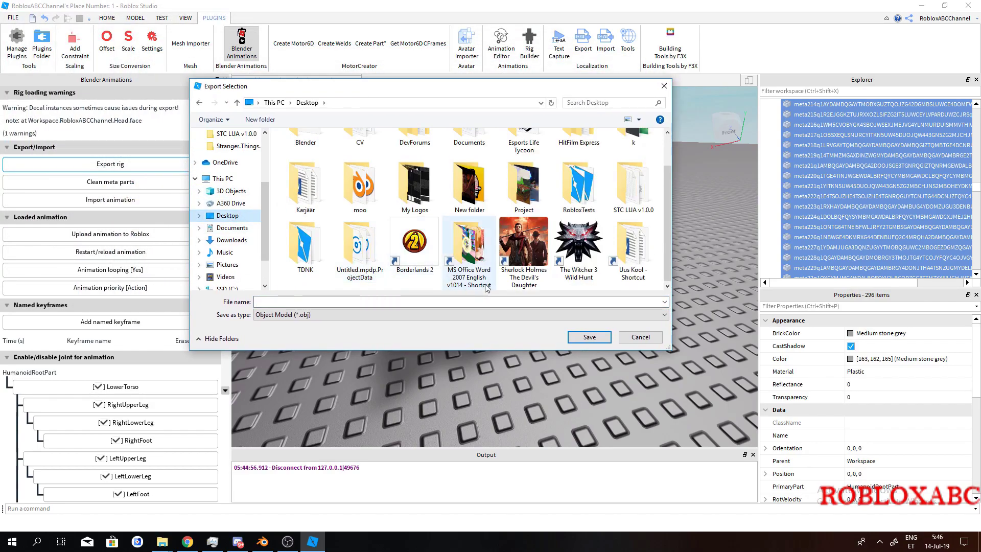
pyautogui.scroll(1, 391, 268)
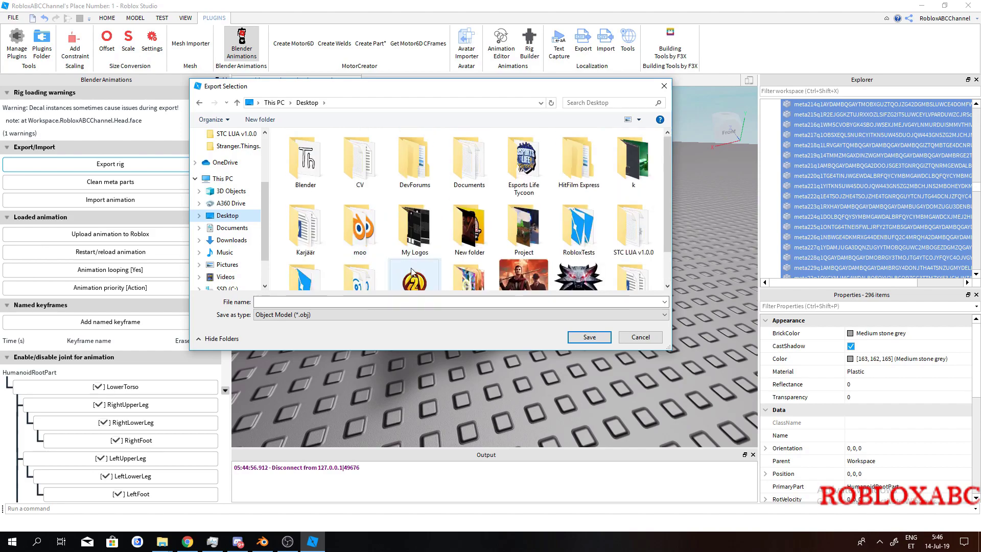
pyautogui.doubleClick(302, 178)
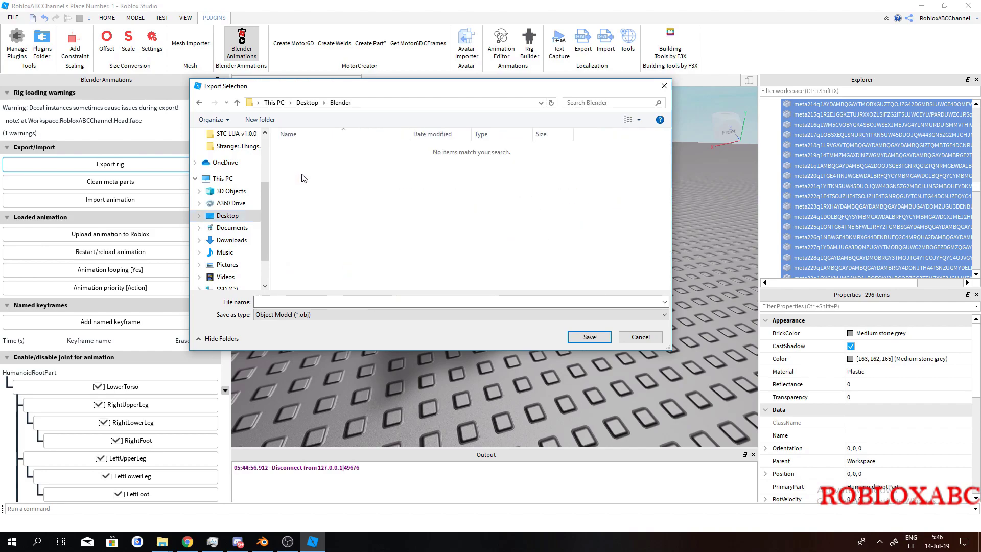
pyautogui.click(321, 303)
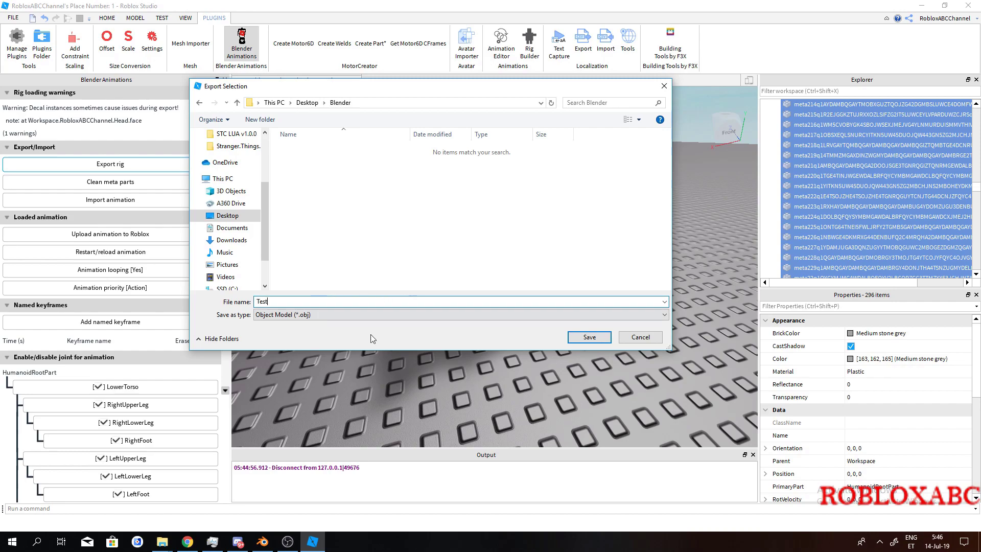
pyautogui.click(603, 338)
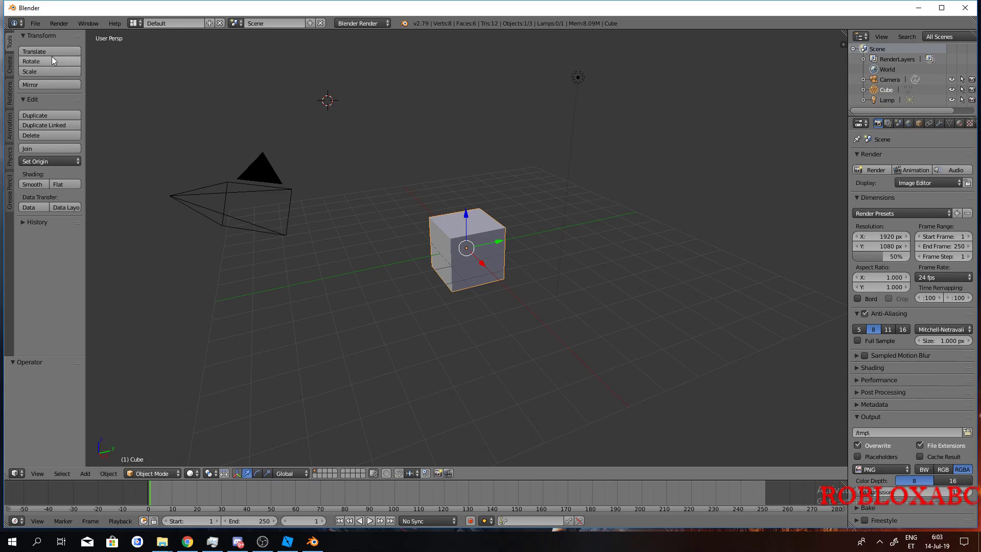
# - Open Blender's User Preferences on the Add-ons section
pyautogui.click(35, 24)
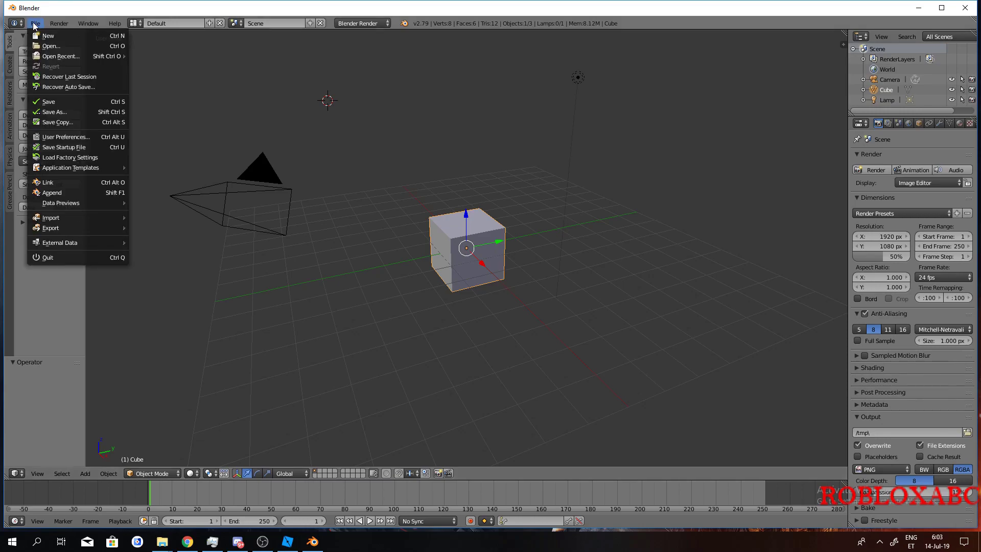
pyautogui.click(82, 137)
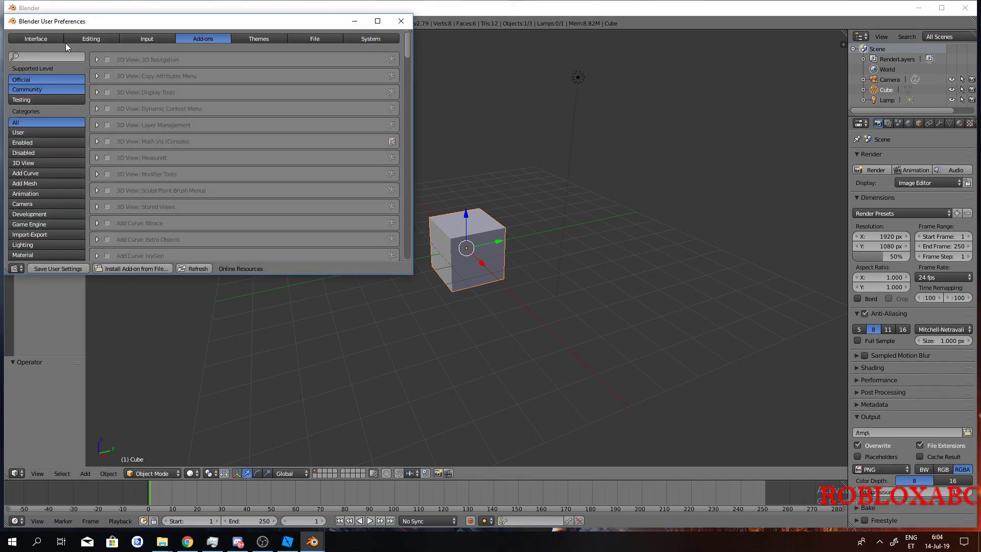
pyautogui.moveTo(85, 22); pyautogui.dragTo(328, 90)
pyautogui.click(272, 106)
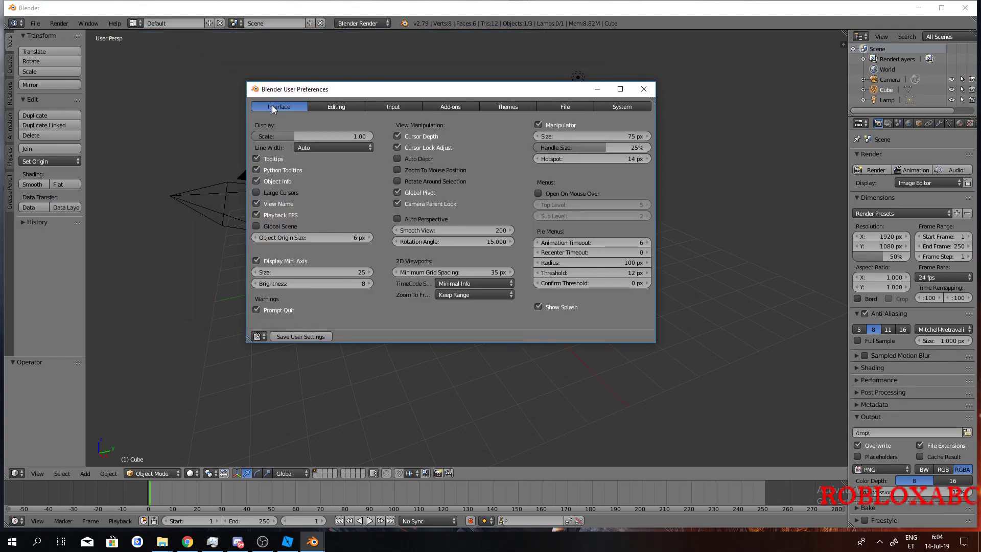
pyautogui.click(440, 109)
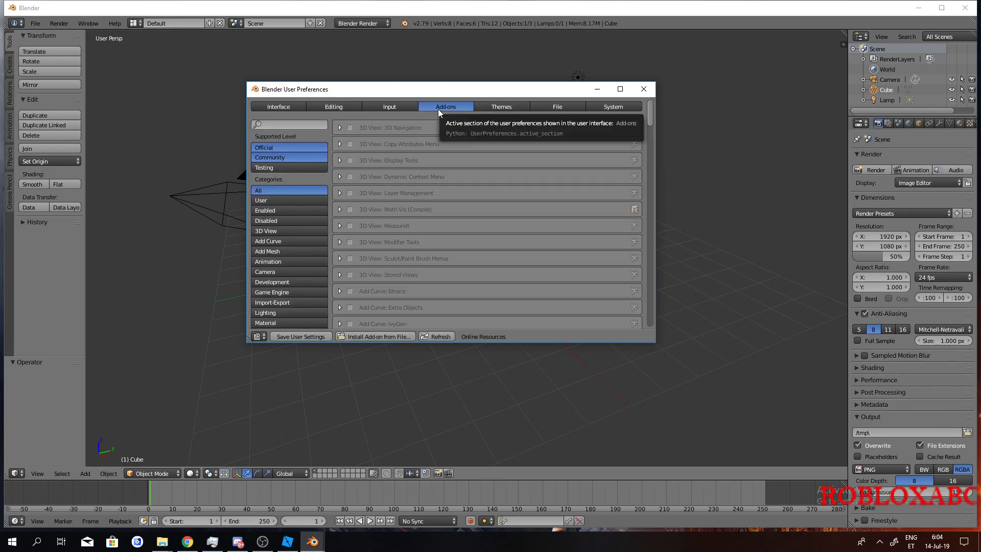
# - Install rbxblender.py from the Desktop\Blender folder via Install Add-on from File
pyautogui.click(385, 336)
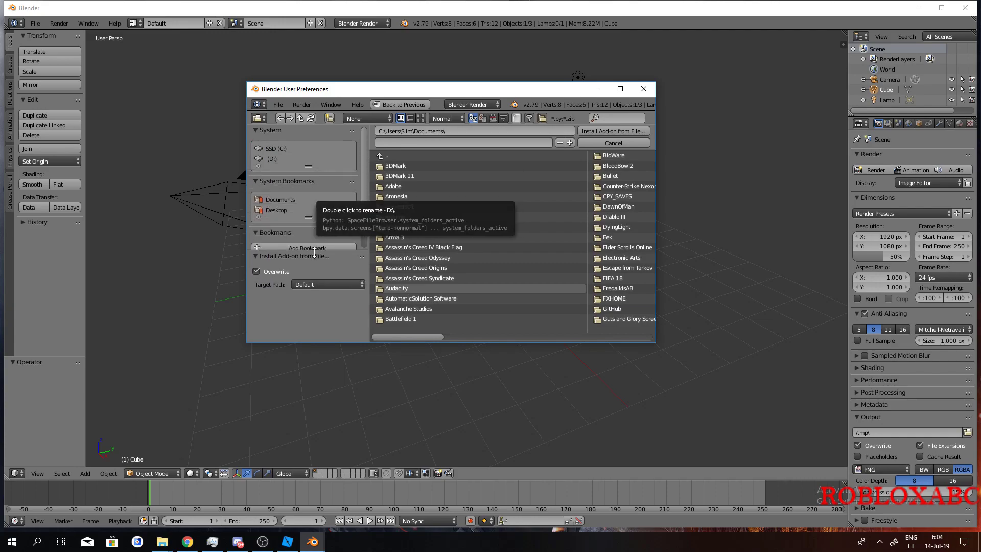
pyautogui.moveTo(314, 253); pyautogui.dragTo(314, 263)
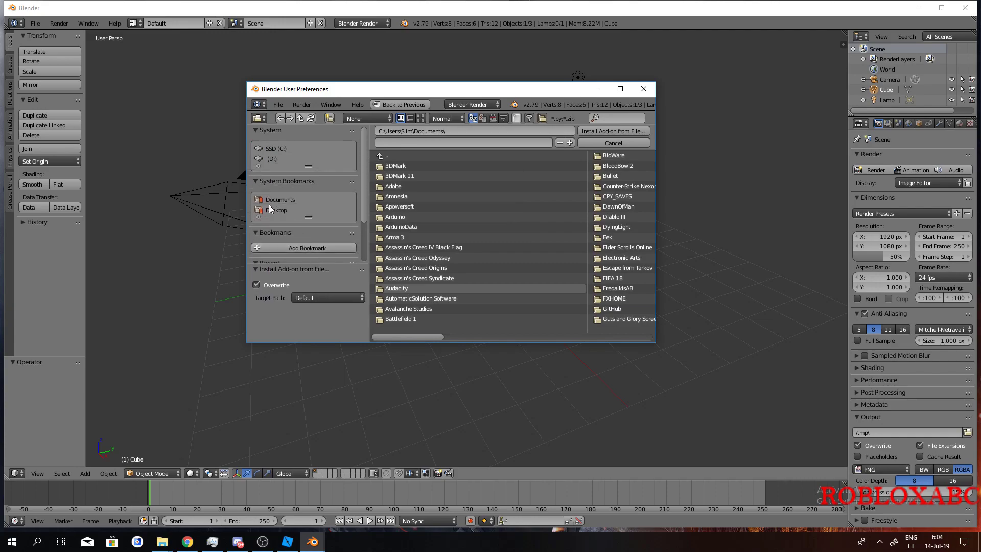
pyautogui.click(283, 208)
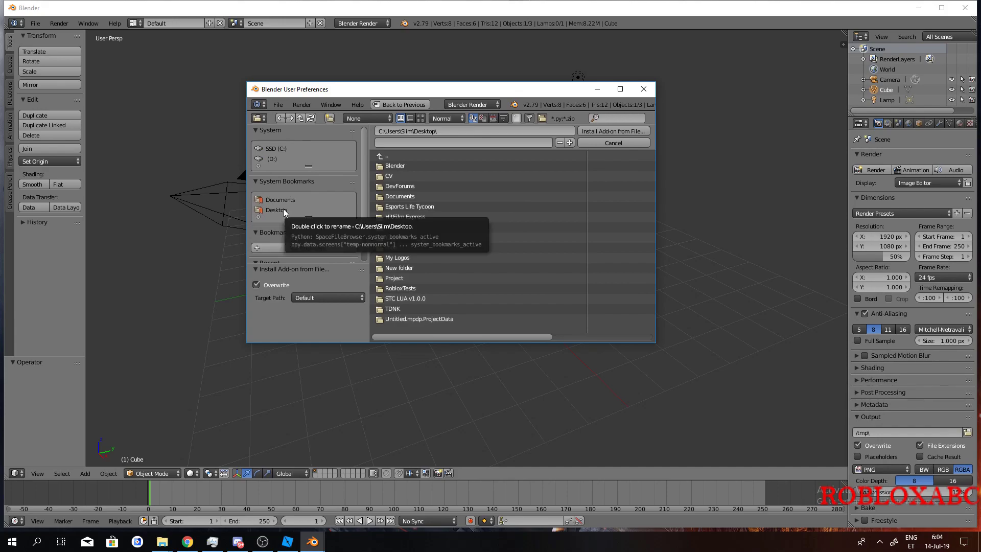
pyautogui.click(402, 167)
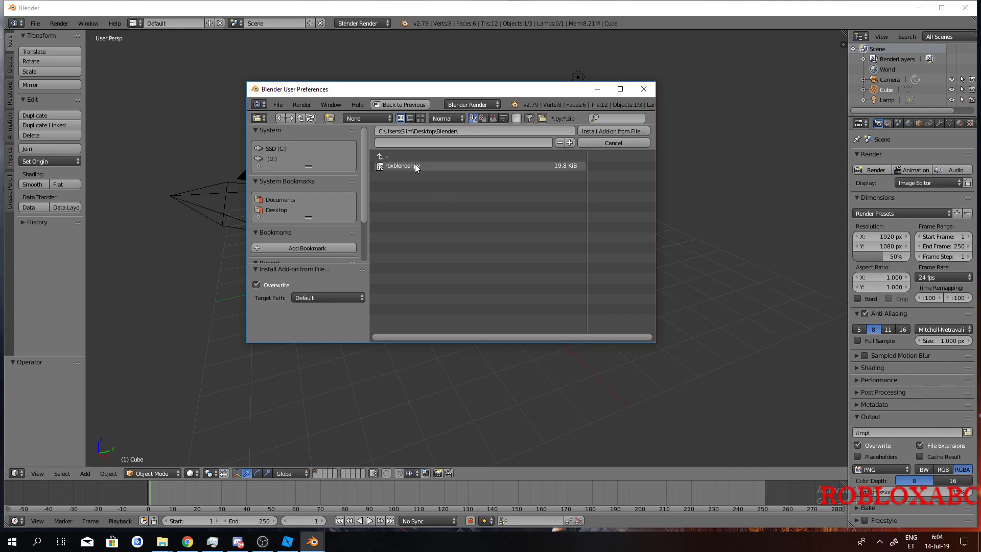
pyautogui.click(415, 164)
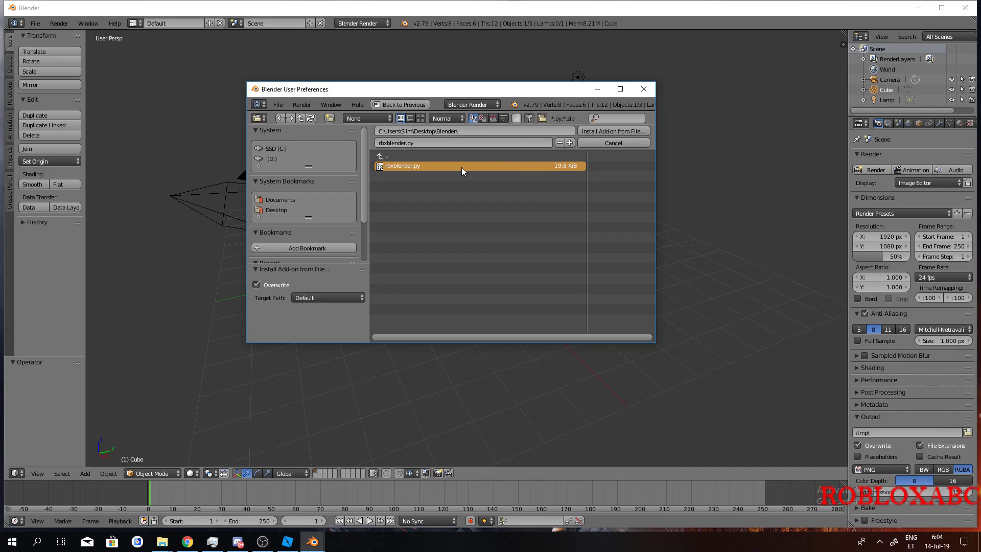
pyautogui.doubleClick(403, 166)
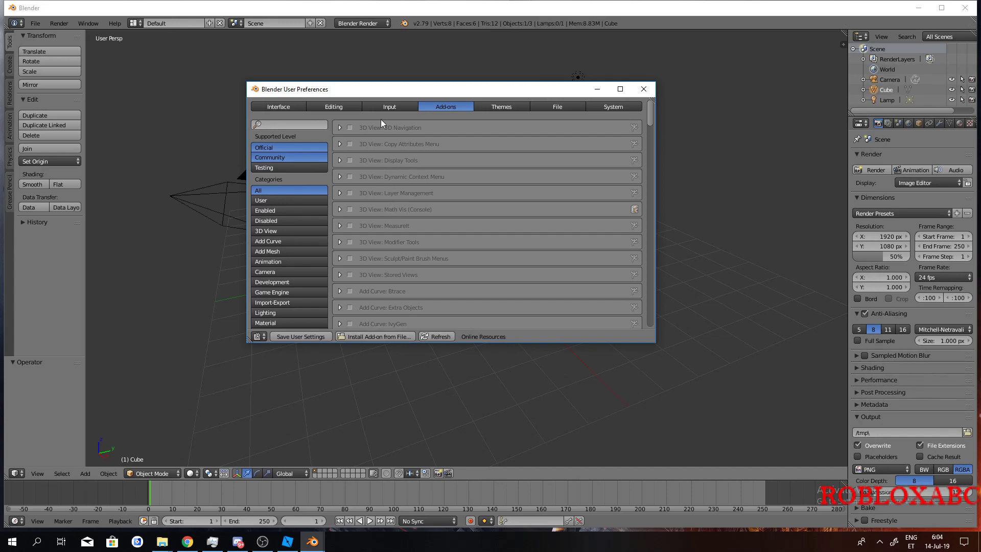
# - Tick Animation: Rbx Animations, save user settings, and close User Preferences
pyautogui.scroll(-10, 395, 245)
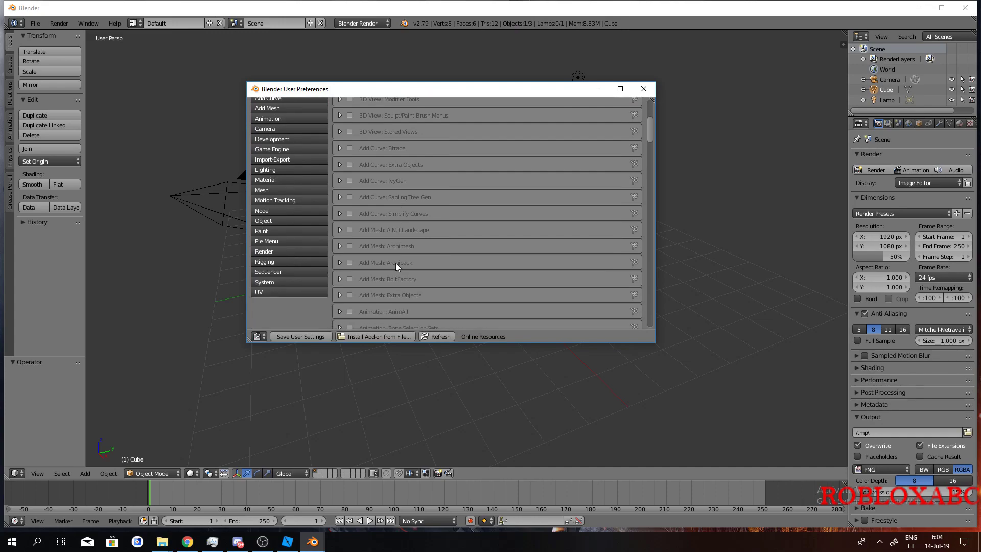
pyautogui.scroll(-3, 396, 261)
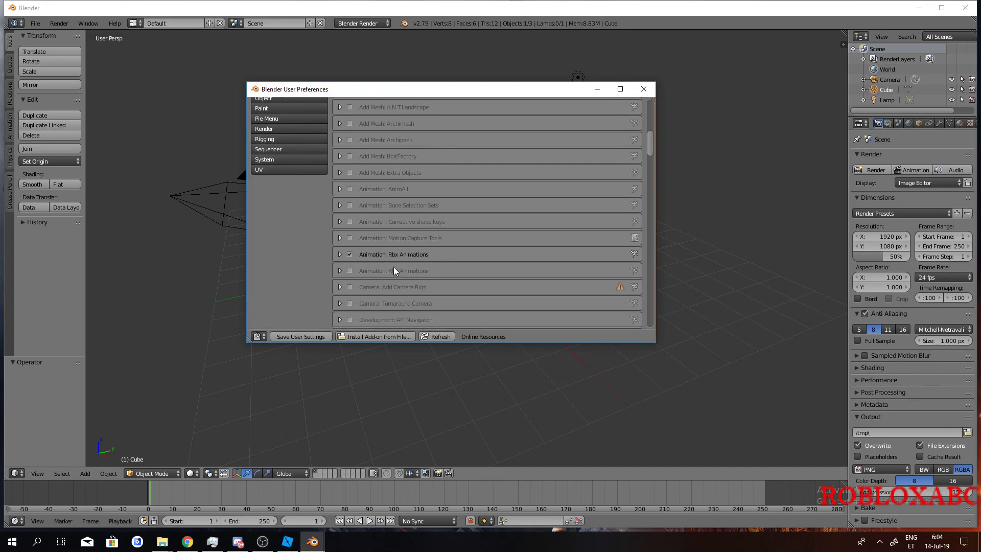
pyautogui.scroll(-1, 342, 281)
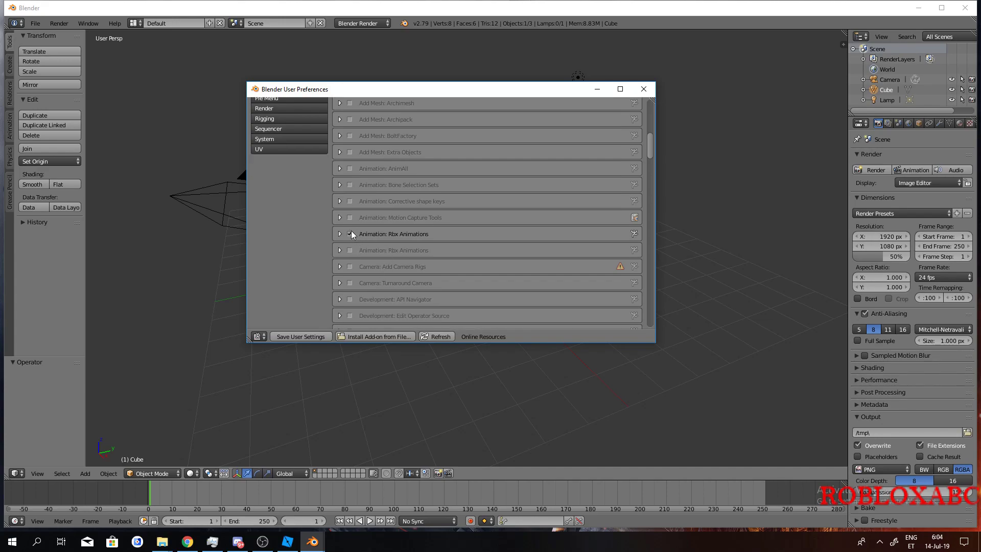
pyautogui.click(349, 234)
pyautogui.click(350, 234)
pyautogui.click(301, 337)
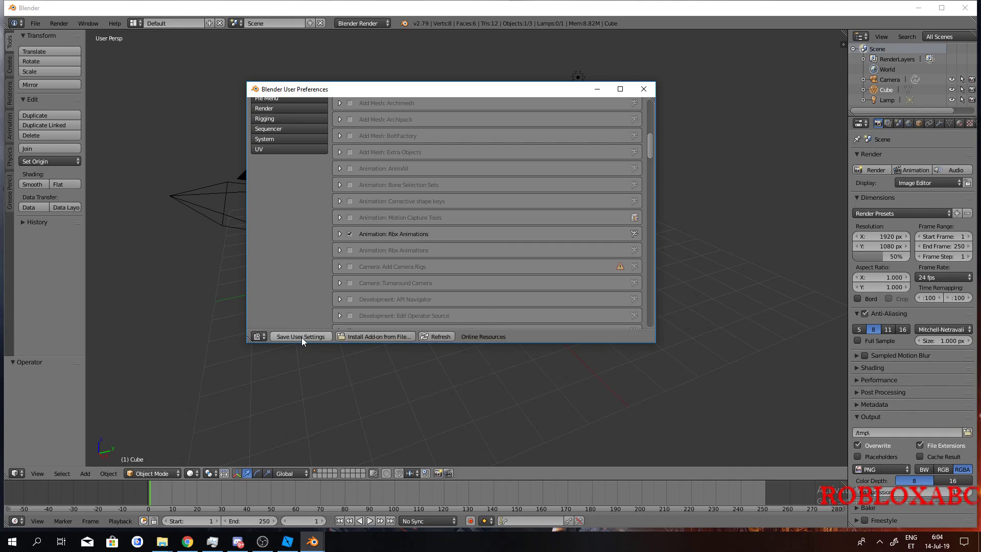
pyautogui.click(643, 91)
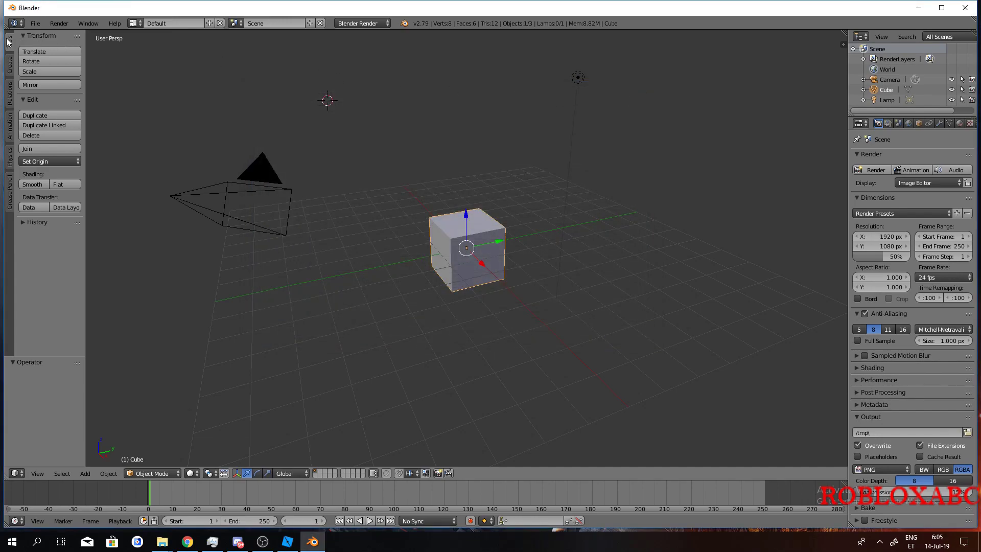
# - Show the tool shelf's Animation tab with the Rbx Animations panel
pyautogui.click(10, 132)
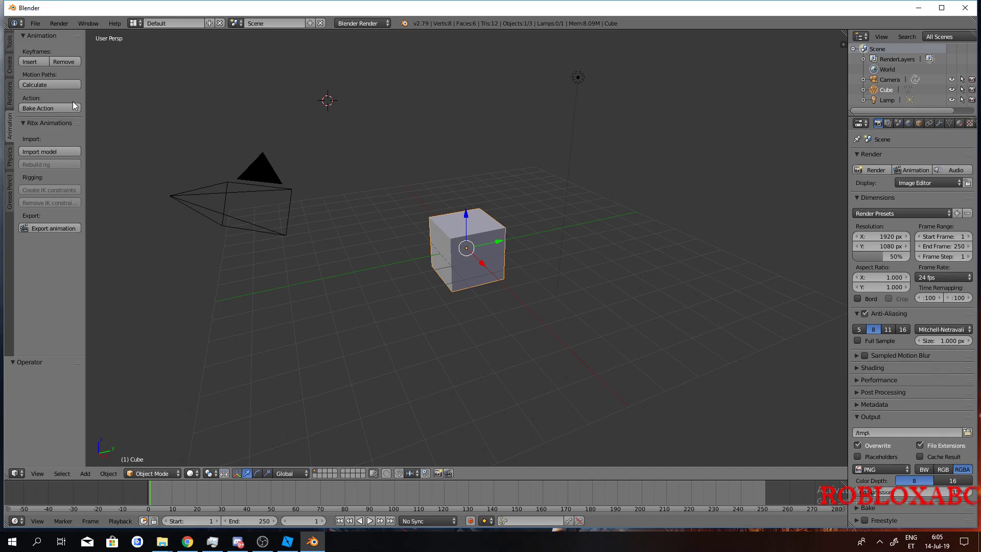
pyautogui.click(295, 544)
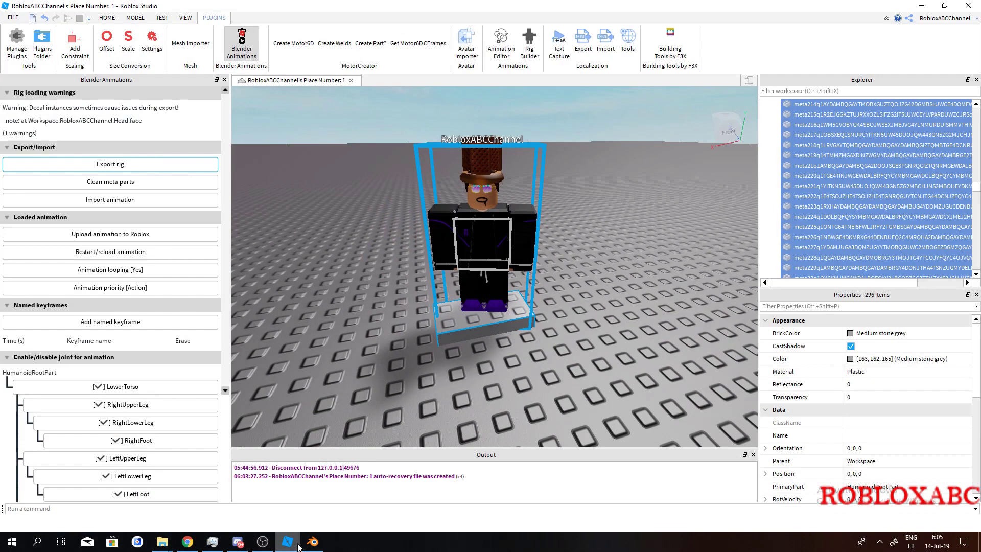
pyautogui.click(298, 546)
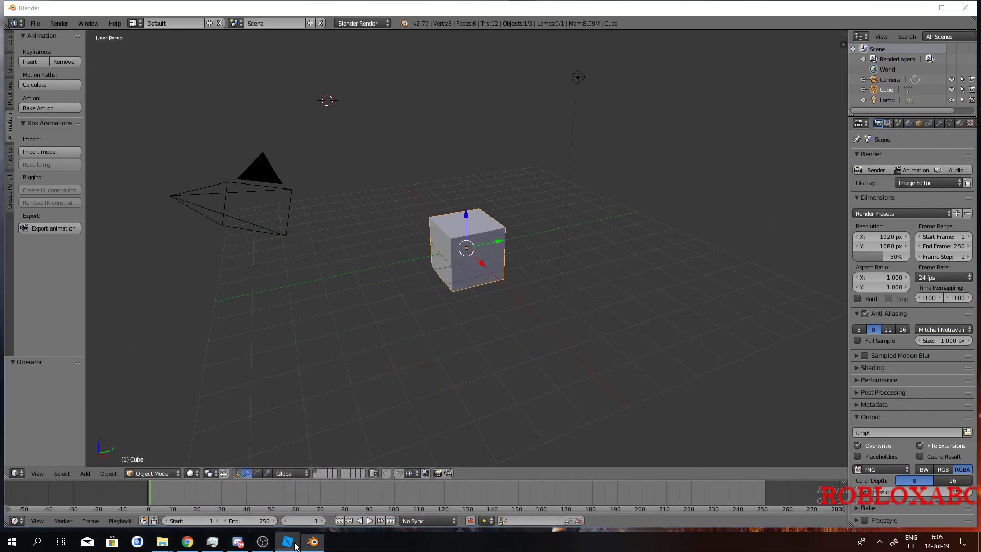
pyautogui.click(297, 545)
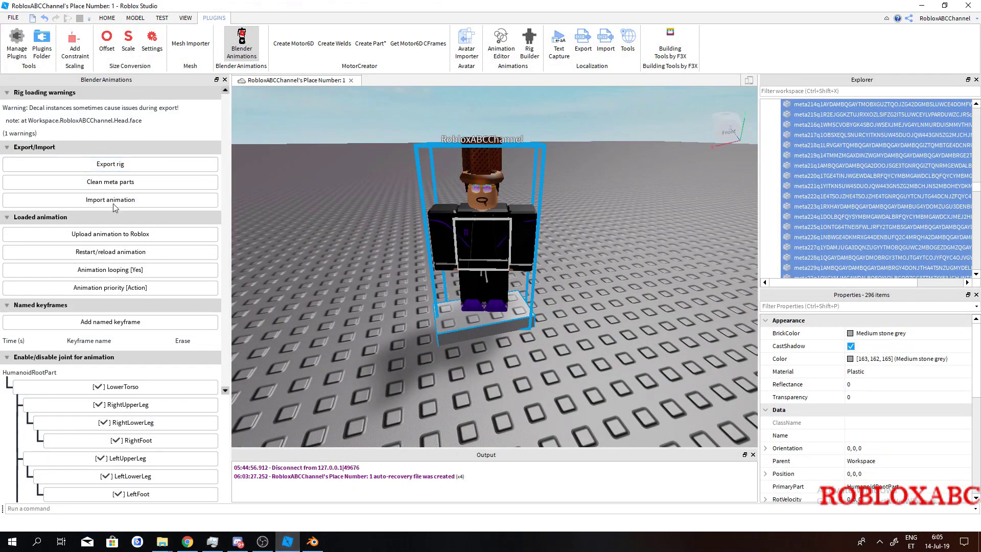
pyautogui.click(295, 547)
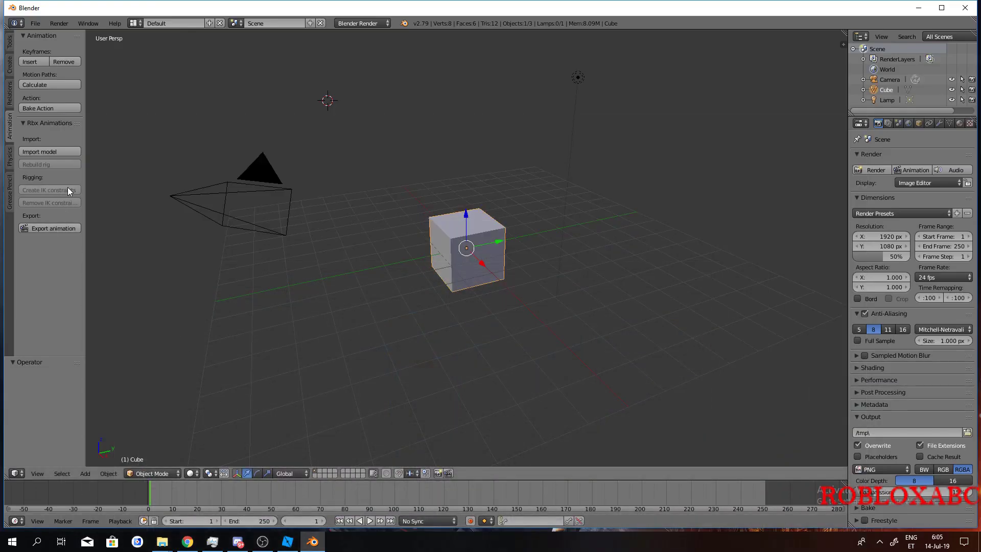
# - Import Test.obj from Desktop\Blender through Rbx Animations' Import model
pyautogui.click(60, 152)
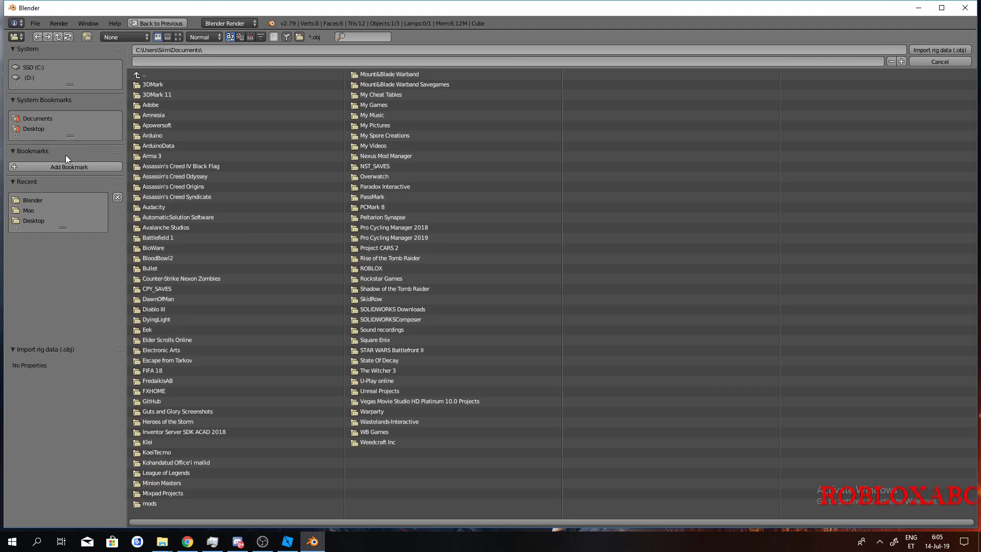
pyautogui.click(36, 130)
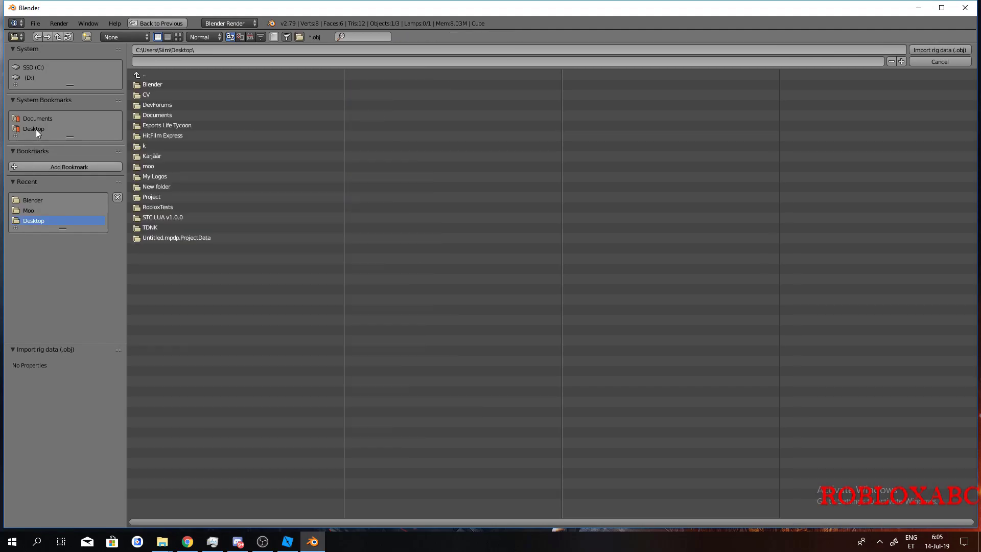
pyautogui.click(153, 84)
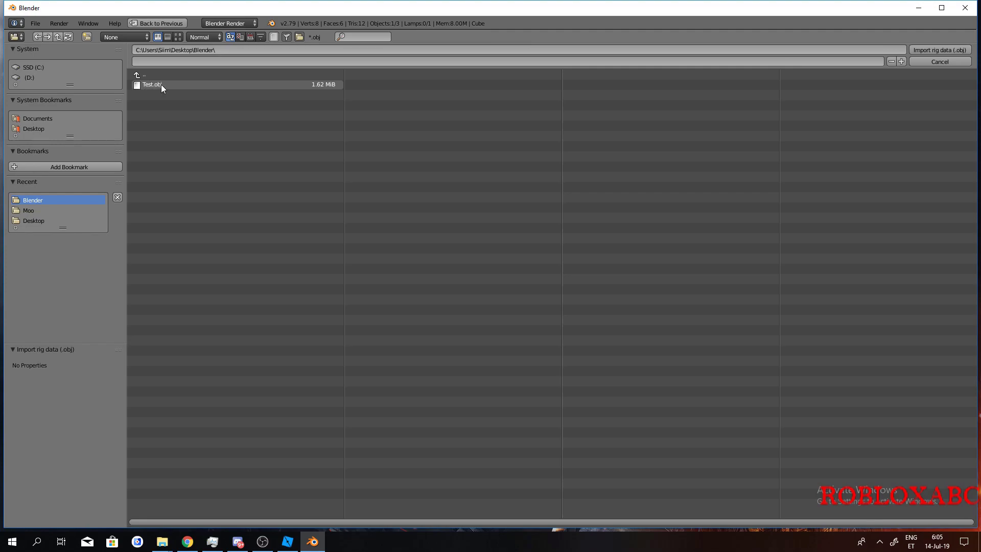
pyautogui.click(161, 84)
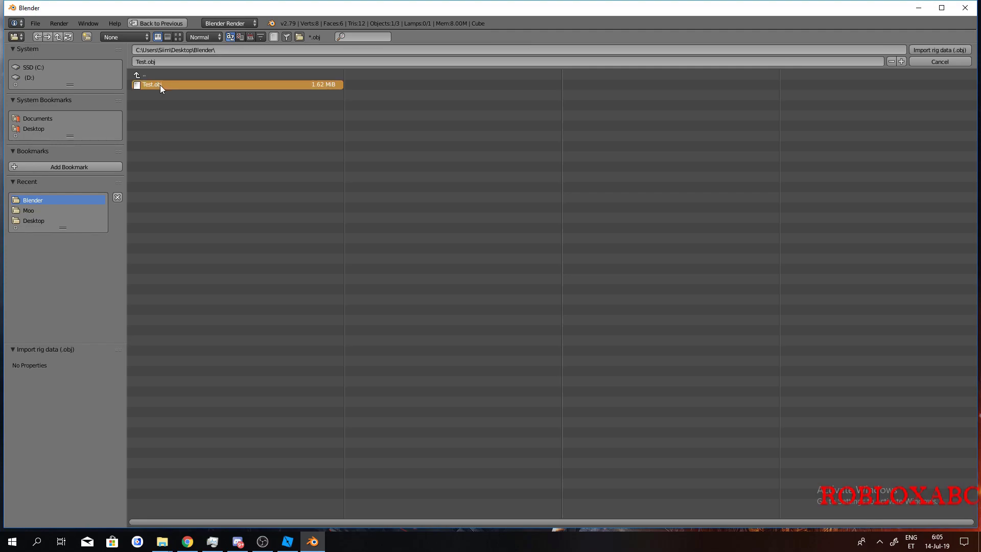
pyautogui.doubleClick(161, 85)
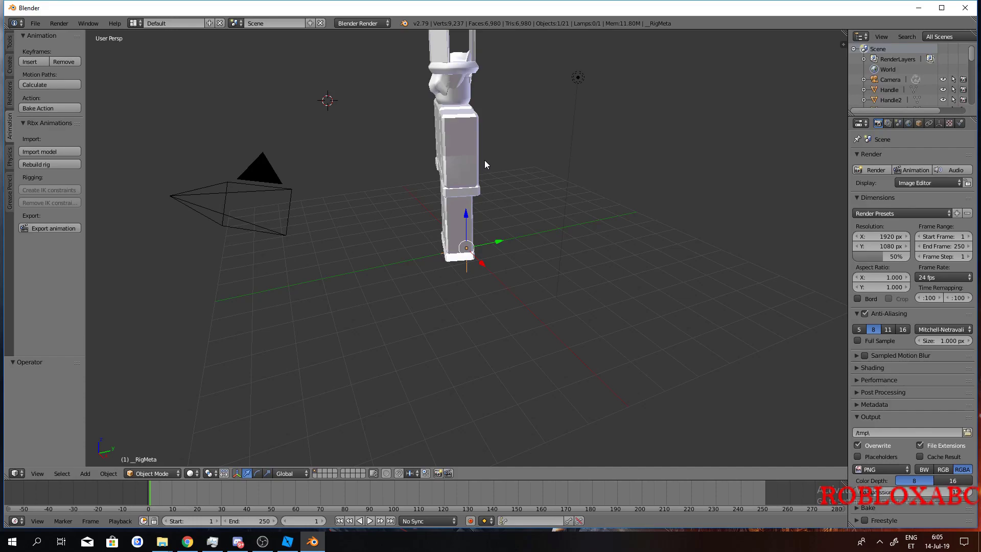
# - Orbit and zoom the view to face the top-hatted character rig from the front
pyautogui.moveTo(484, 161); pyautogui.dragTo(400, 176, button='middle')
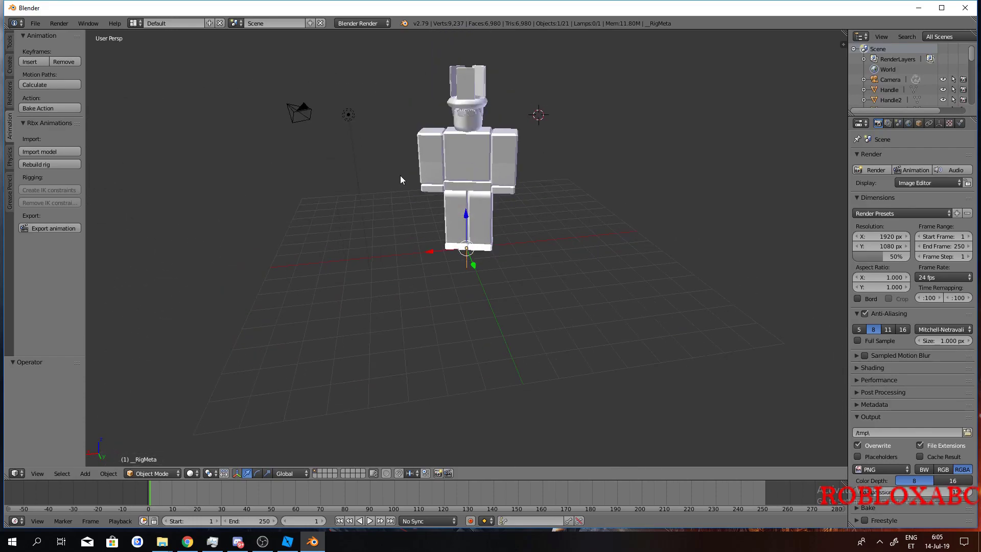
pyautogui.moveTo(383, 133); pyautogui.dragTo(520, 123, button='middle')
pyautogui.scroll(4, 520, 125)
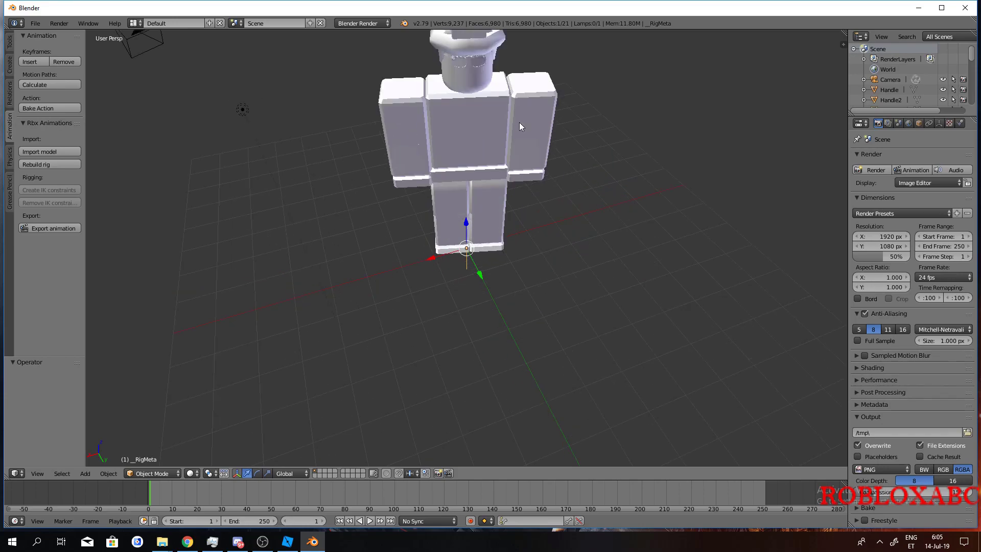
pyautogui.scroll(-4, 565, 109)
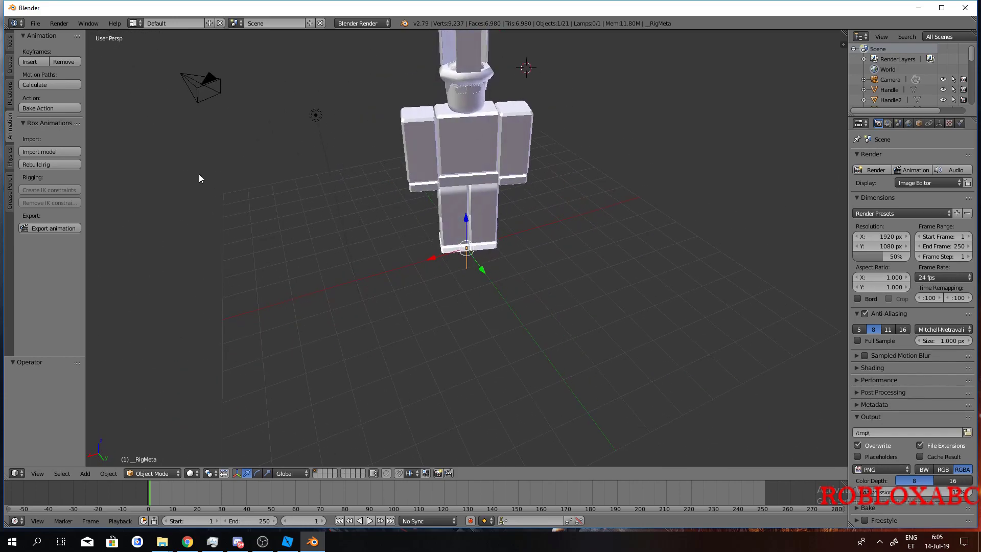
# - Rebuild the rig from the Rbx Animations panel and select the _Rig armature in the Outliner
pyautogui.click(48, 164)
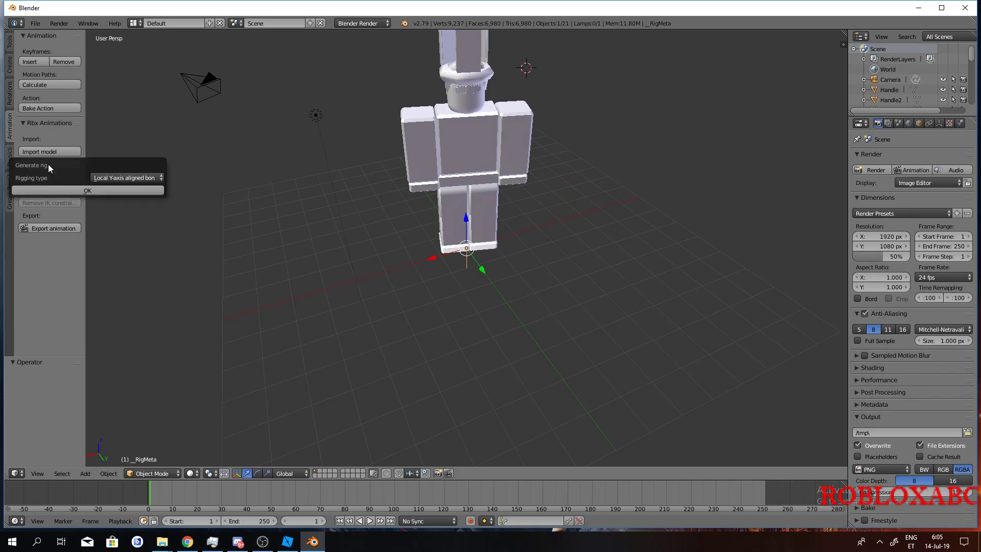
pyautogui.click(74, 189)
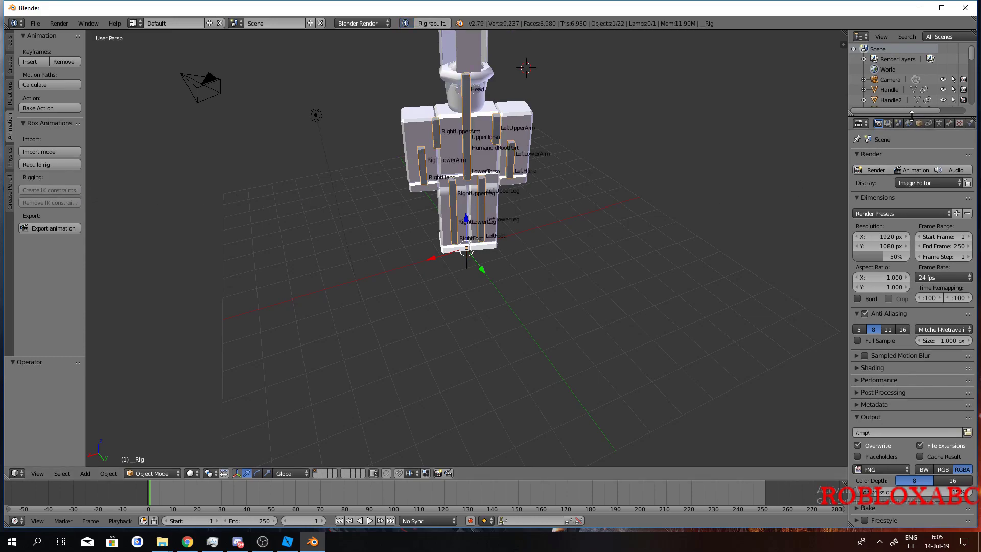
pyautogui.moveTo(917, 117); pyautogui.dragTo(914, 157)
pyautogui.scroll(-8, 940, 119)
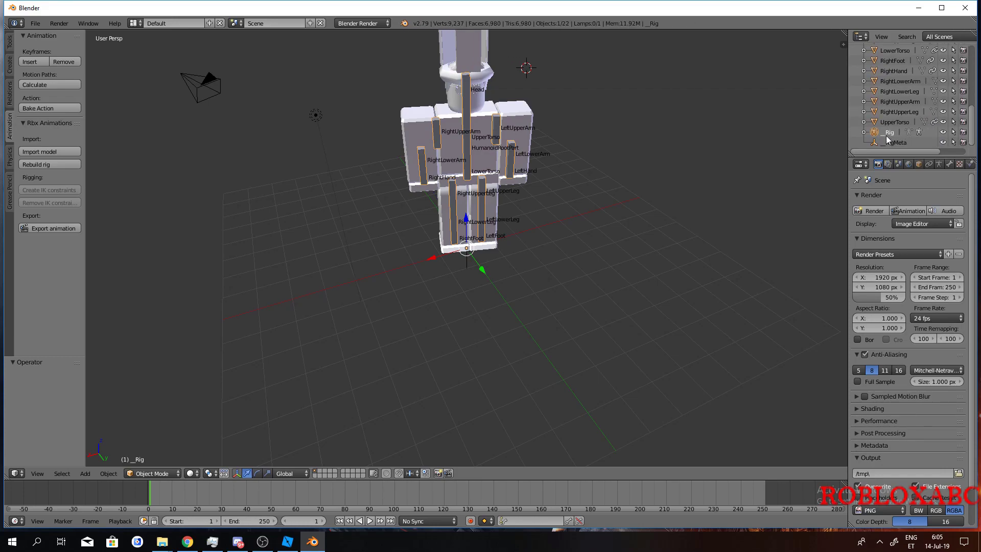
pyautogui.click(893, 122)
pyautogui.click(887, 134)
# - Switch the rig into Pose Mode
pyautogui.click(158, 473)
pyautogui.click(158, 438)
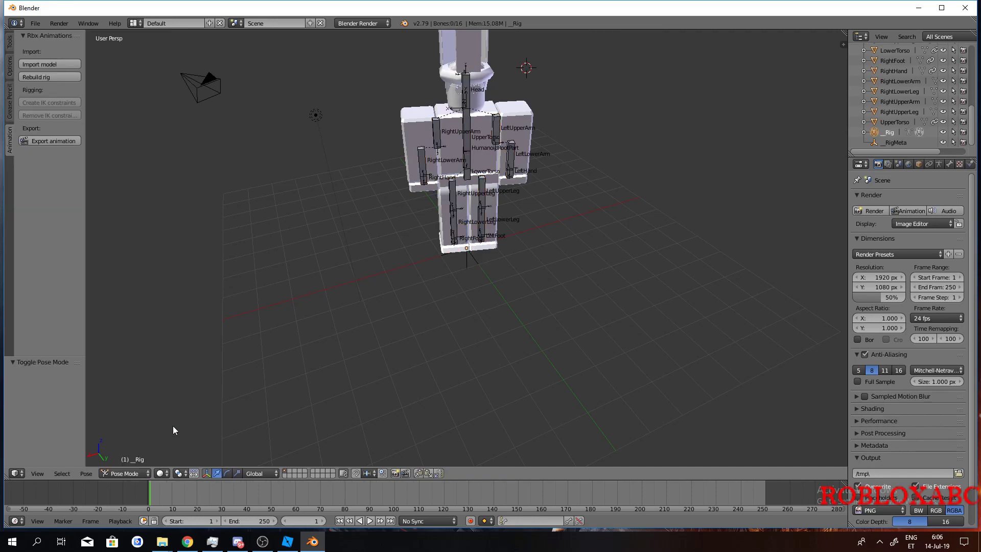
pyautogui.moveTo(277, 283); pyautogui.dragTo(458, 448, button='middle')
# - Set the timeline keying set to LocRot and turn on auto-keying
pyautogui.click(527, 521)
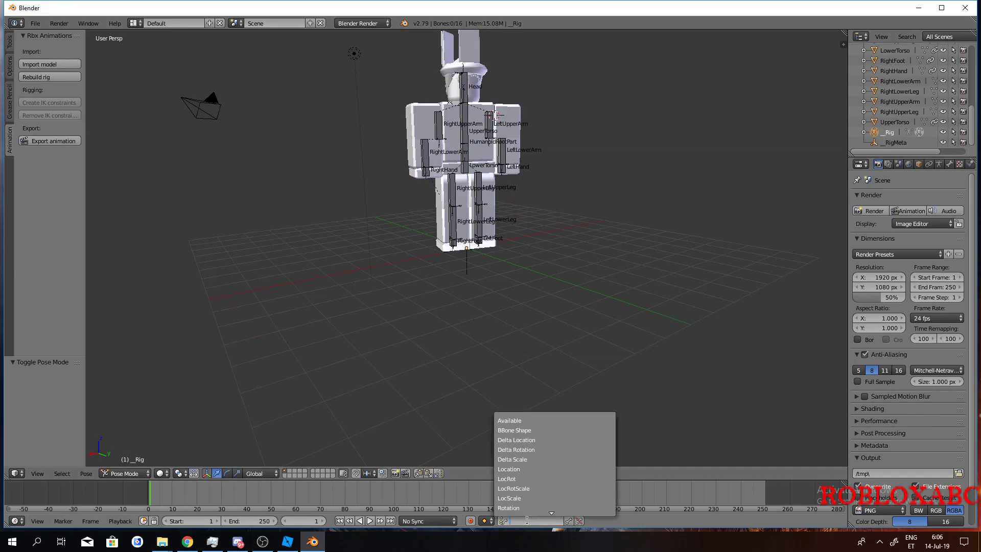
pyautogui.click(509, 479)
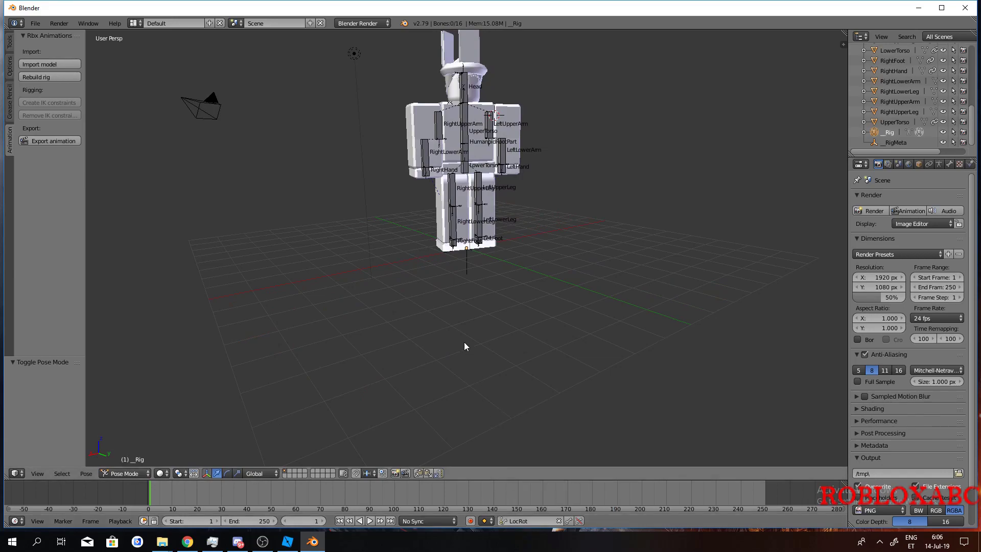
pyautogui.moveTo(464, 342)
pyautogui.mouseDown(button='middle')
pyautogui.moveTo(483, 331)
pyautogui.moveTo(527, 357)
pyautogui.moveTo(472, 343)
pyautogui.mouseUp(button='middle')
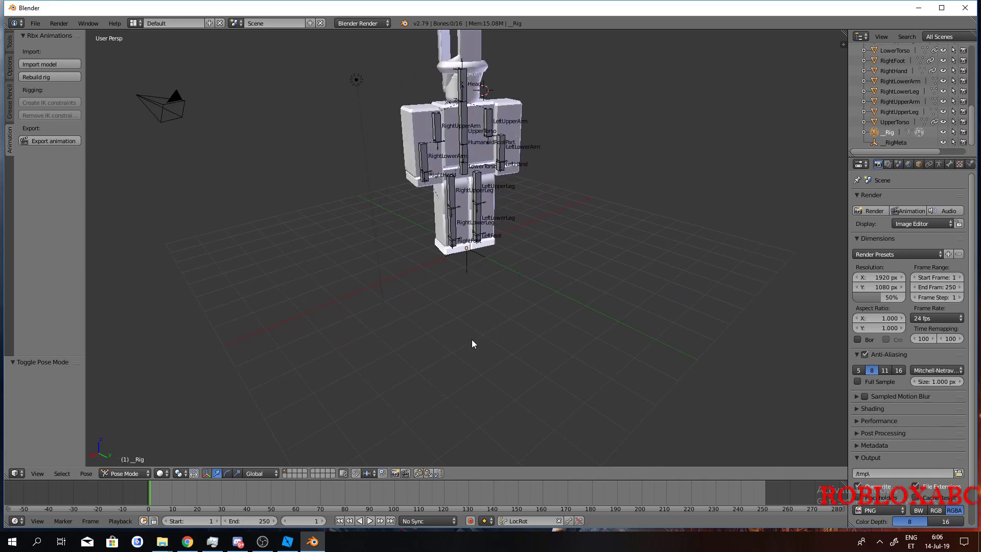
pyautogui.click(470, 521)
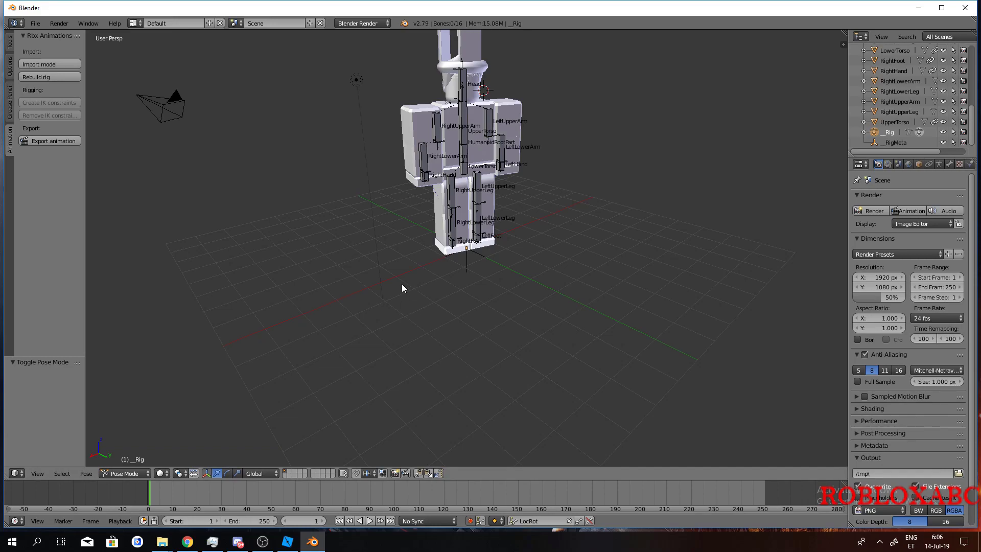
# - Select the RightUpperArm bone
pyautogui.moveTo(401, 284); pyautogui.dragTo(517, 155, button='middle')
pyautogui.scroll(3, 517, 155)
pyautogui.moveTo(672, 61); pyautogui.dragTo(611, 177, button='middle')
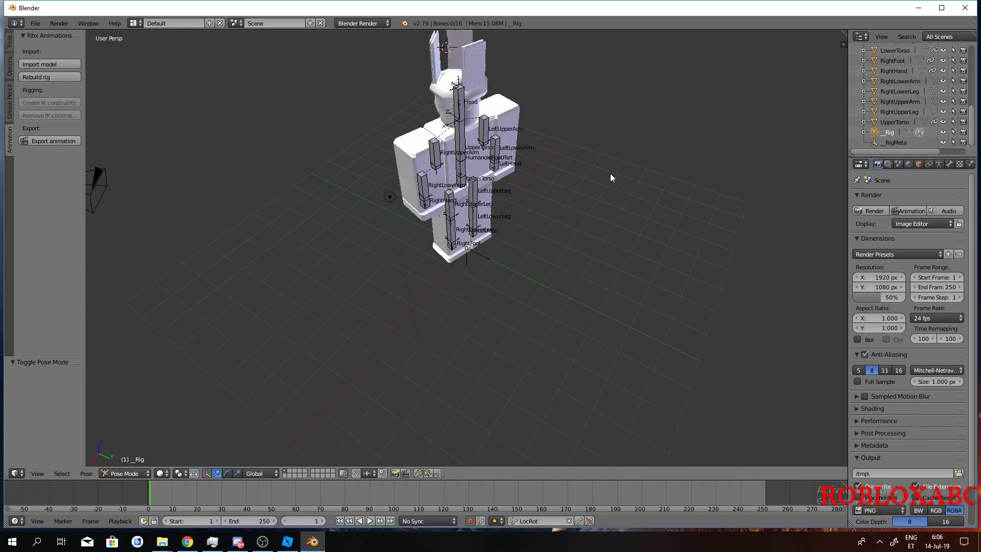
pyautogui.scroll(-2, 552, 171)
pyautogui.moveTo(552, 172); pyautogui.dragTo(425, 147, button='middle')
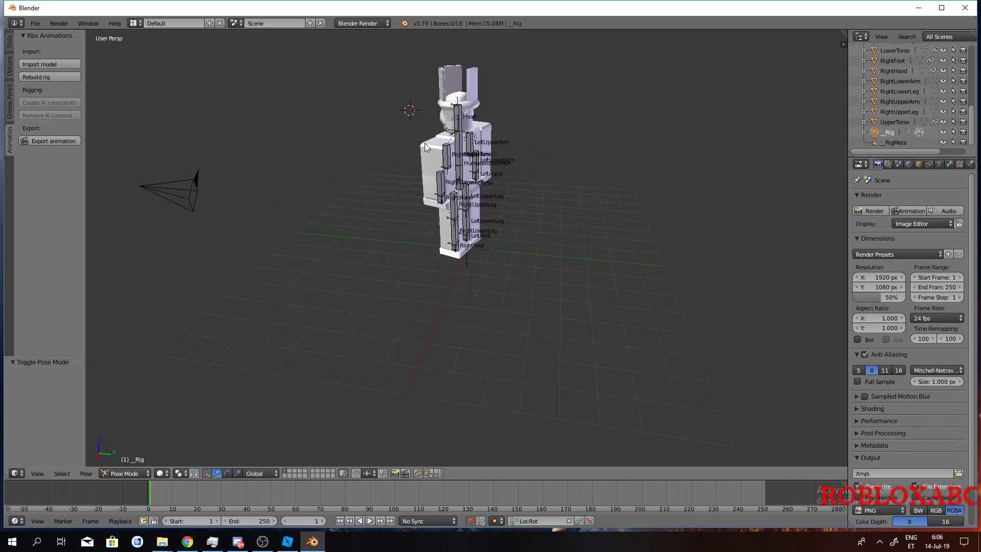
pyautogui.rightClick(446, 155)
pyautogui.moveTo(566, 176); pyautogui.dragTo(505, 185, button='middle')
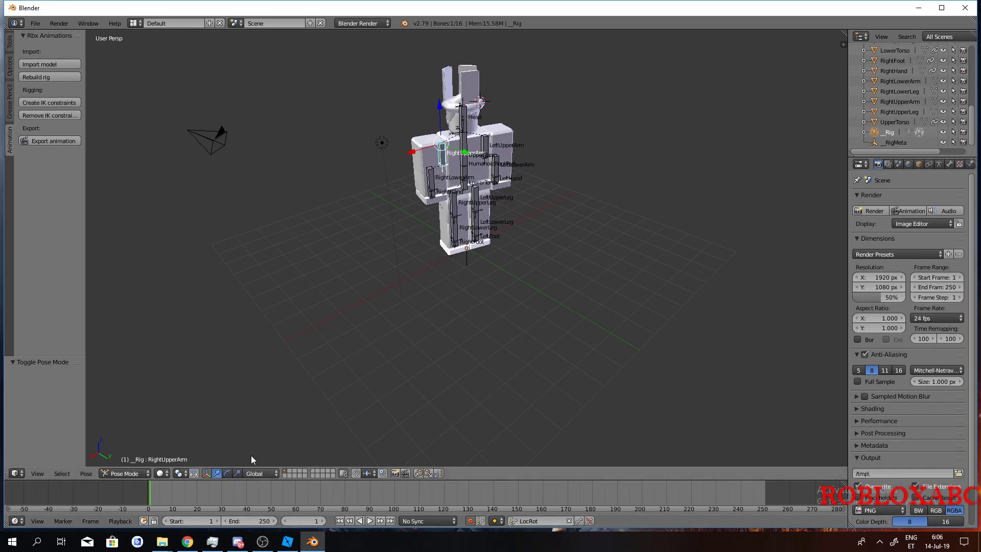
# - Switch the bone manipulator to rotation handles
pyautogui.click(227, 473)
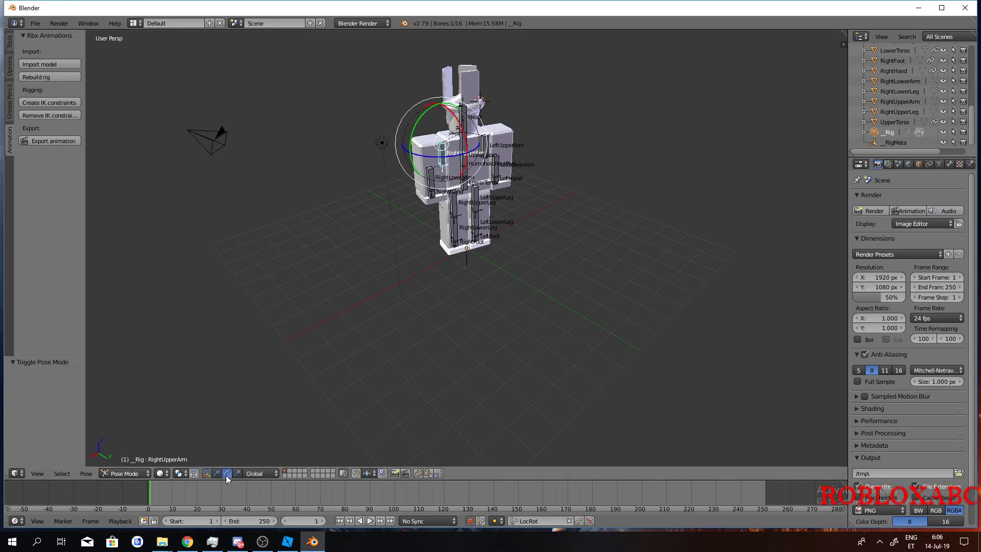
pyautogui.moveTo(408, 310); pyautogui.dragTo(388, 216, button='middle')
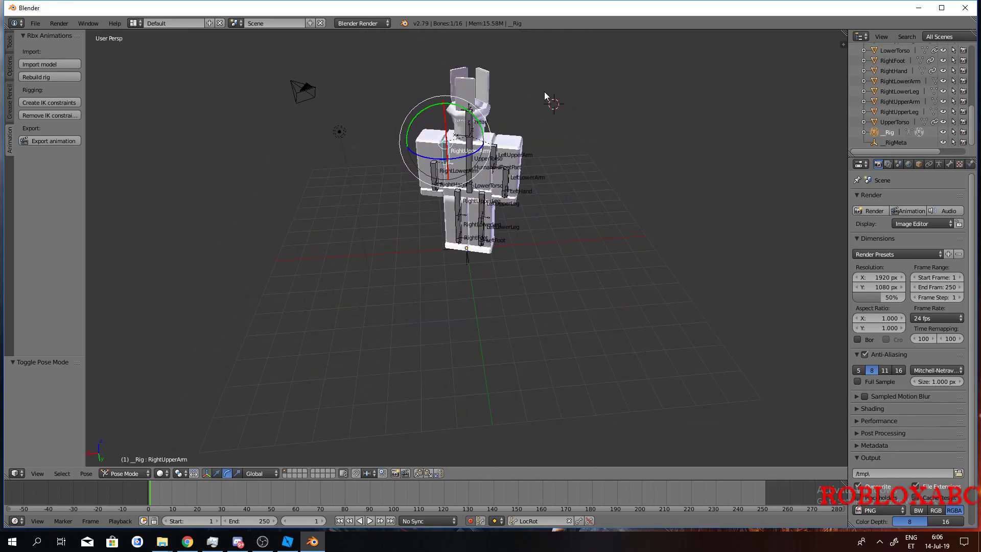
pyautogui.scroll(1, 552, 97)
pyautogui.moveTo(551, 99); pyautogui.dragTo(522, 104, button='middle')
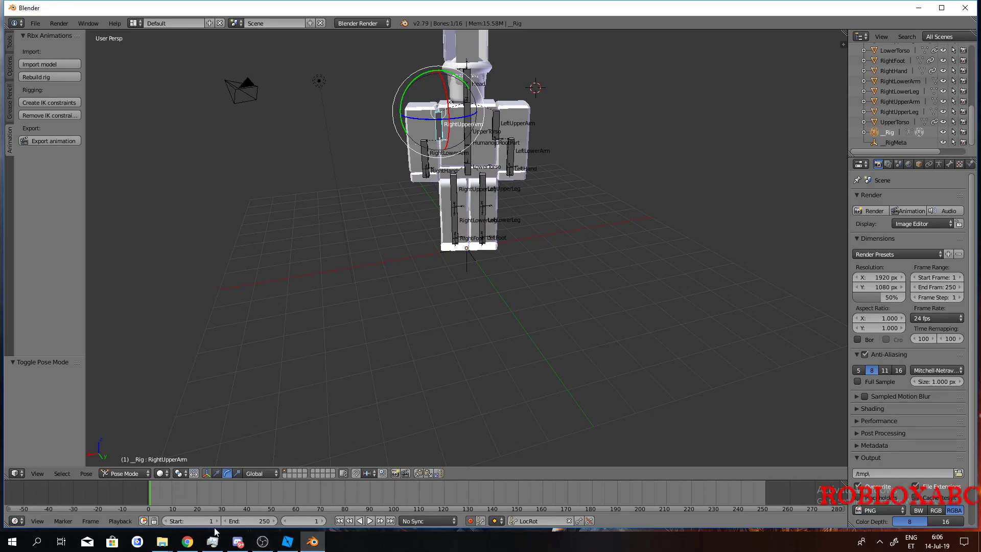
# - Set the animation's end frame to 20
pyautogui.click(262, 522)
pyautogui.write('20')
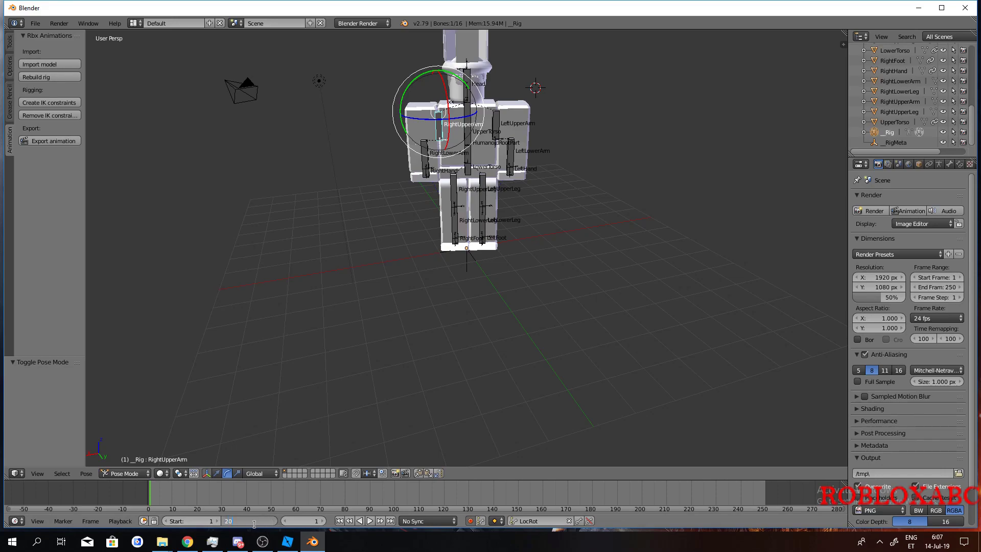
pyautogui.press('Return')
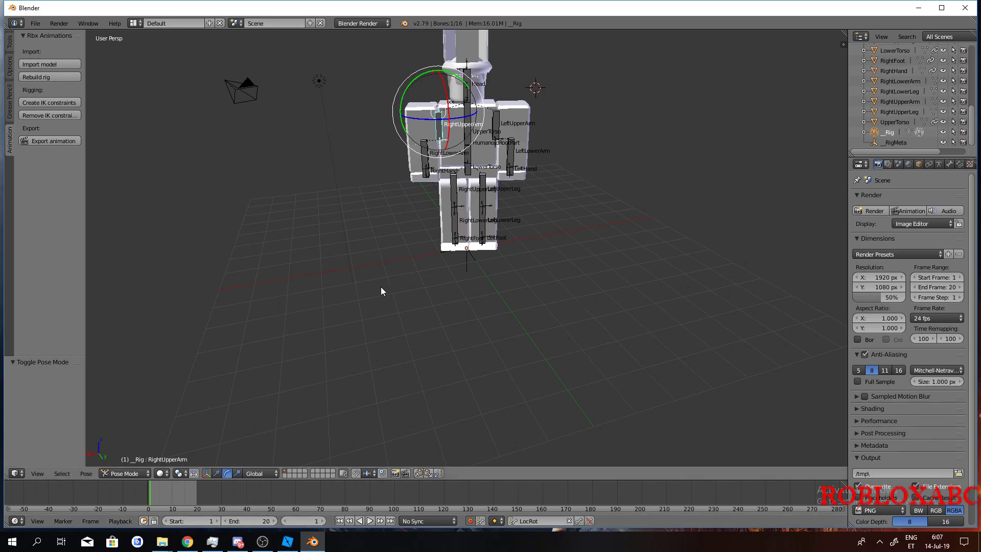
pyautogui.moveTo(378, 254); pyautogui.dragTo(382, 268, button='middle')
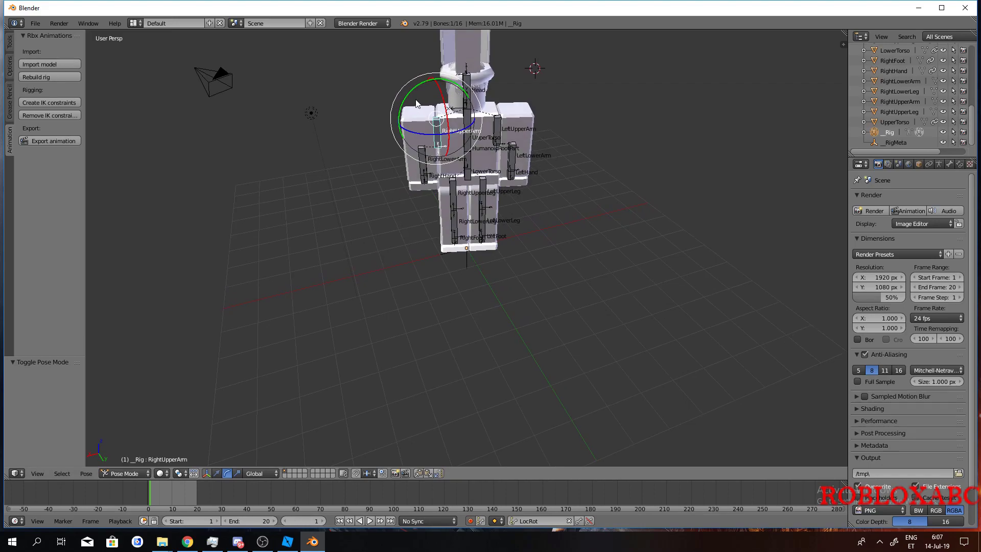
# - Cancel the accidental move and rotate the right upper arm by 20.7°
pyautogui.press('g')
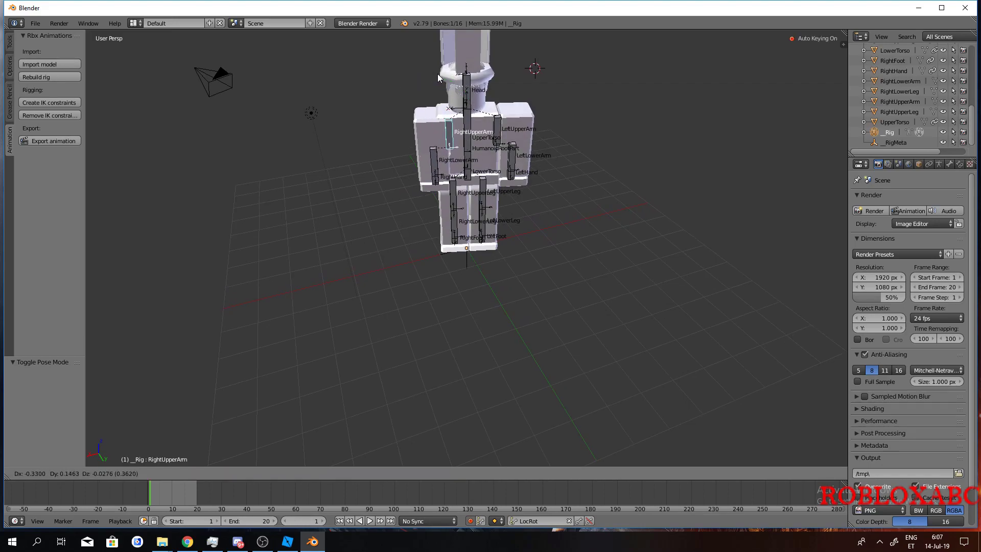
pyautogui.rightClick(434, 74)
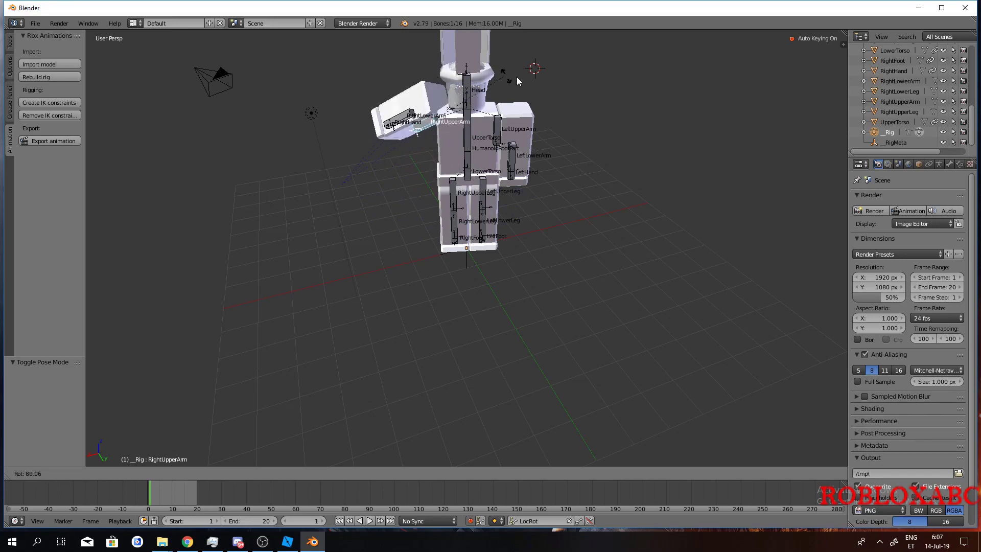
pyautogui.click(430, 81)
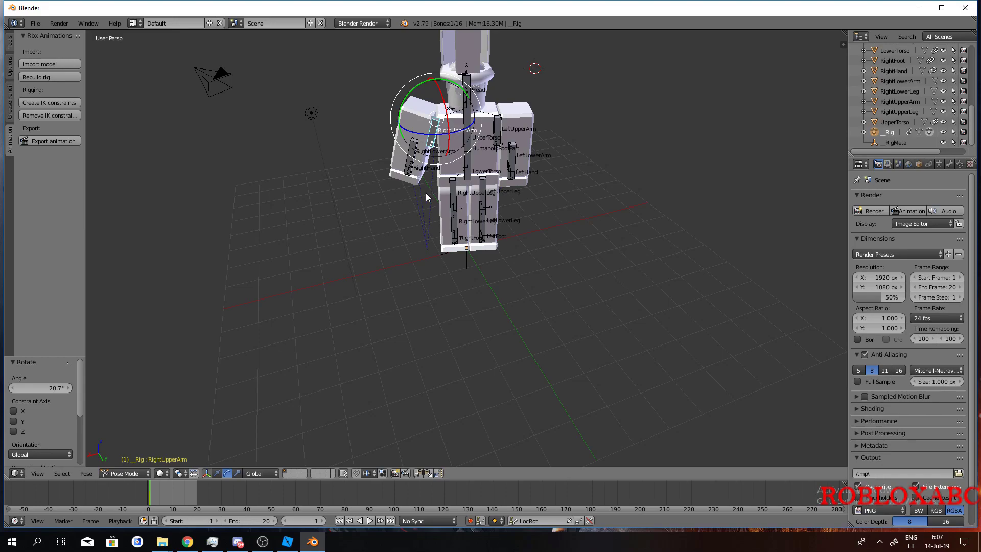
pyautogui.moveTo(427, 197); pyautogui.dragTo(409, 181, button='middle')
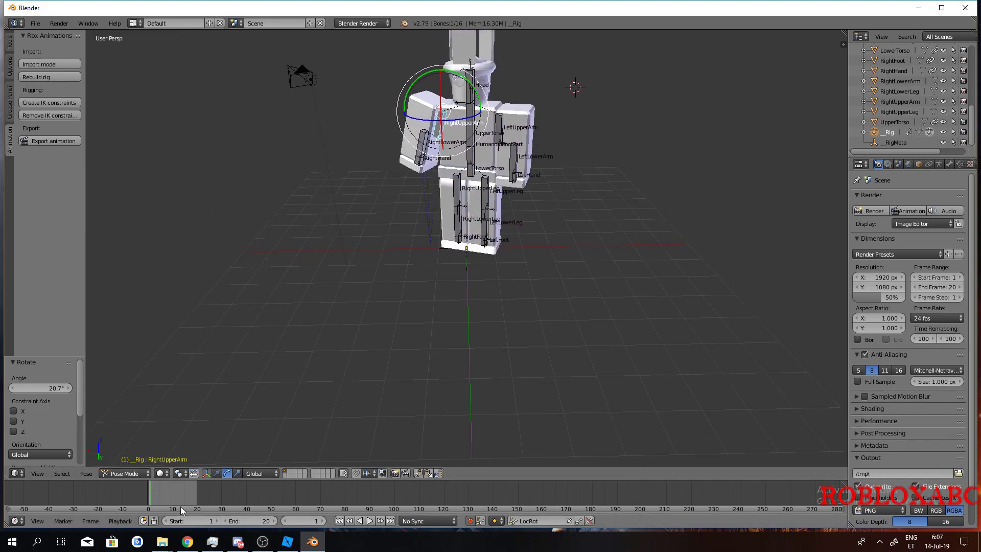
pyautogui.moveTo(378, 240); pyautogui.dragTo(439, 239, button='middle')
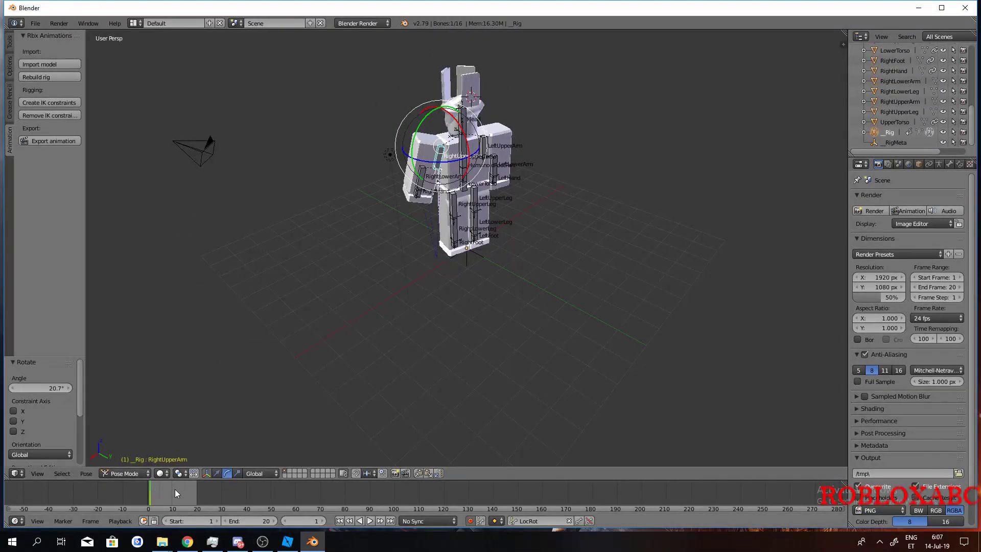
# - At frame 5, raise the right upper arm further to 40.2°
pyautogui.click(159, 505)
pyautogui.moveTo(394, 335); pyautogui.dragTo(469, 206, button='middle')
pyautogui.moveTo(464, 148); pyautogui.dragTo(445, 87, button='middle')
pyautogui.moveTo(434, 95); pyautogui.dragTo(398, 128)
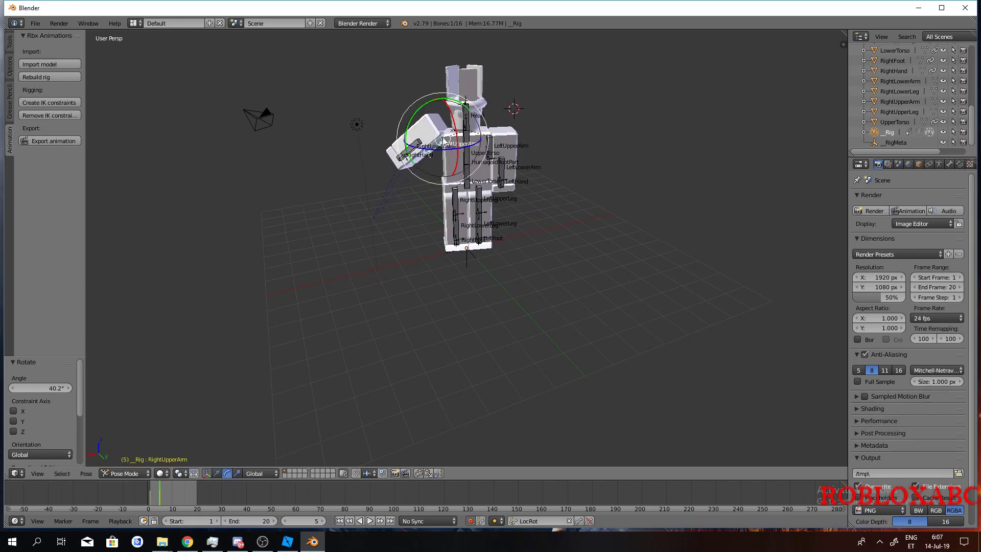
# - Select RightLowerArm and bend it to 30.1° at frame 5
pyautogui.rightClick(419, 148)
pyautogui.moveTo(403, 133); pyautogui.dragTo(405, 206, button='middle')
pyautogui.moveTo(398, 148); pyautogui.dragTo(335, 217)
pyautogui.moveTo(335, 218); pyautogui.dragTo(514, 290, button='middle')
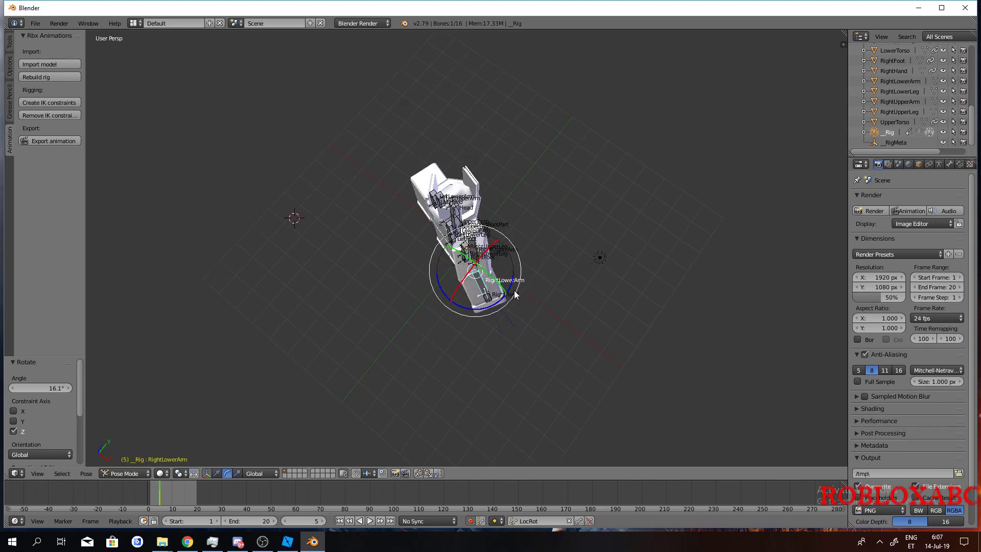
pyautogui.moveTo(514, 290); pyautogui.dragTo(509, 260)
pyautogui.moveTo(509, 261); pyautogui.dragTo(379, 331, button='middle')
# - At frame 9, swing RightUpperArm up around X and rotate it about Z
pyautogui.click(170, 493)
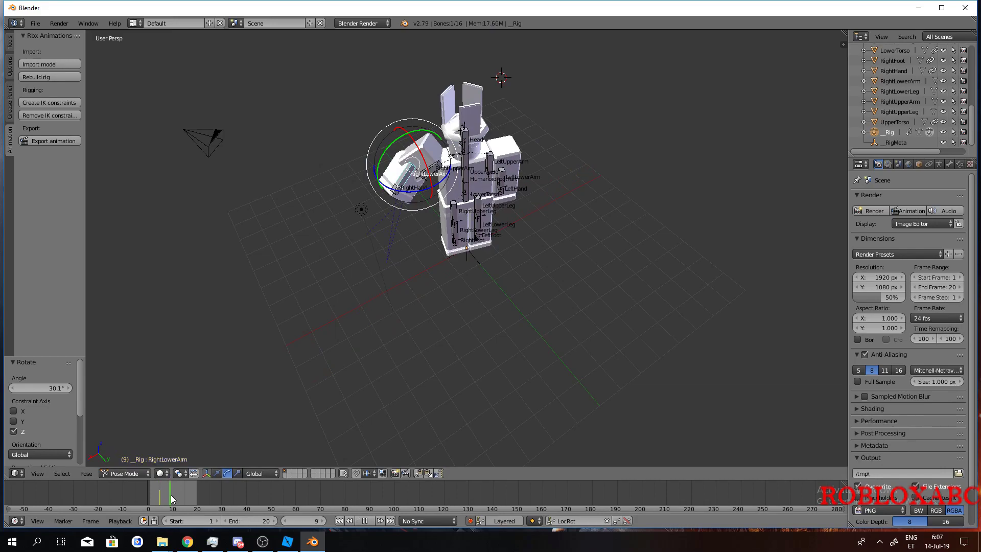
pyautogui.rightClick(427, 178)
pyautogui.moveTo(446, 273); pyautogui.dragTo(481, 172, button='middle')
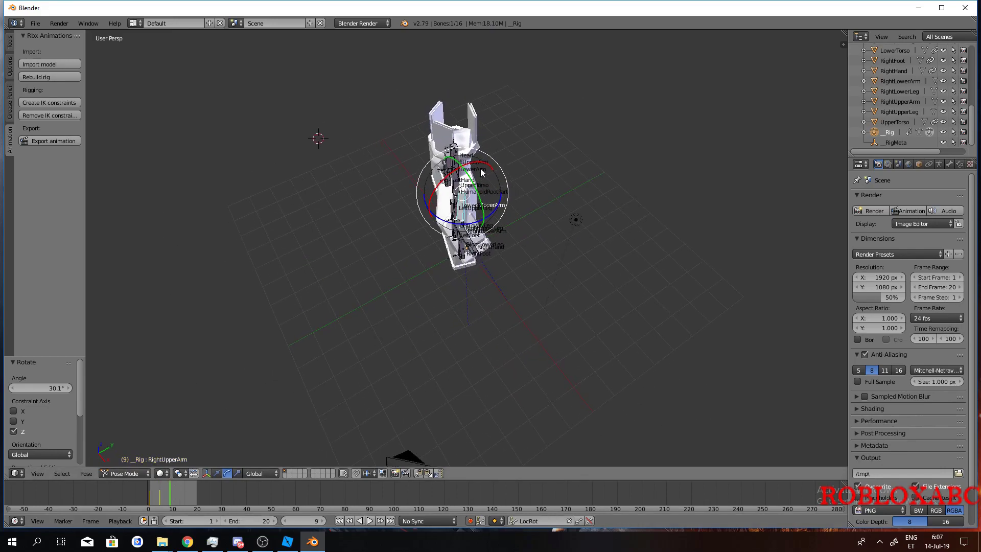
pyautogui.moveTo(475, 164); pyautogui.dragTo(414, 174)
pyautogui.moveTo(668, 289); pyautogui.dragTo(445, 108, button='middle')
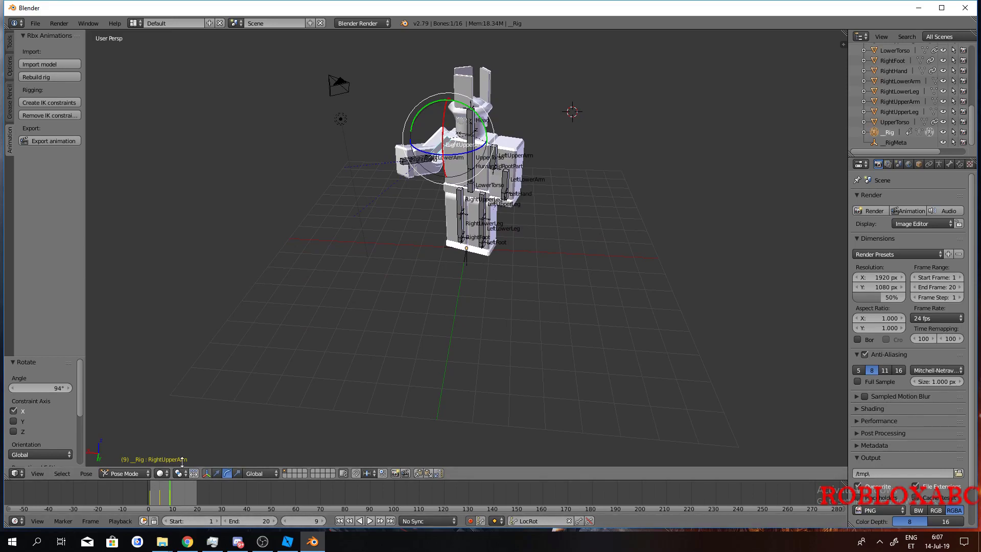
pyautogui.moveTo(359, 279); pyautogui.dragTo(457, 289, button='middle')
pyautogui.press('r')
pyautogui.press('z')
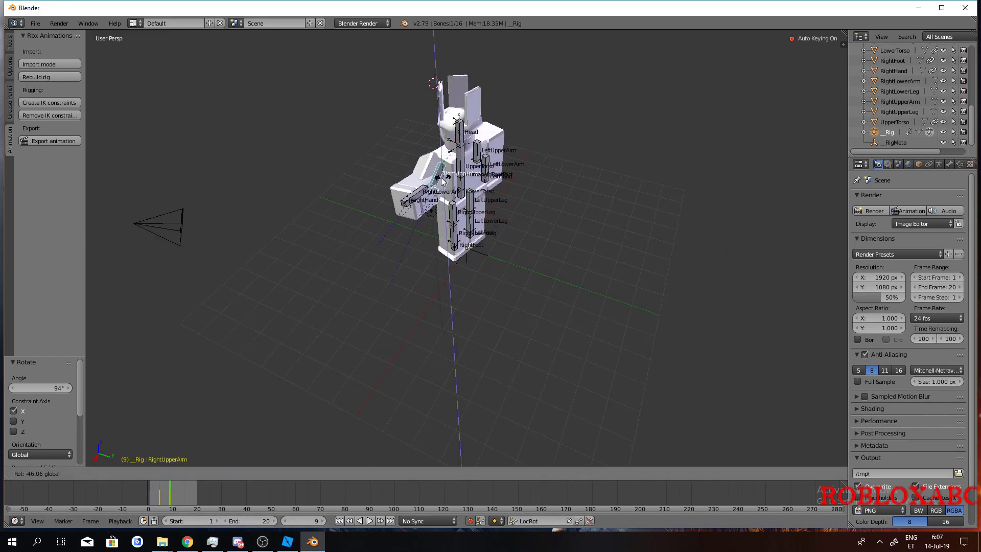
pyautogui.click(222, 435)
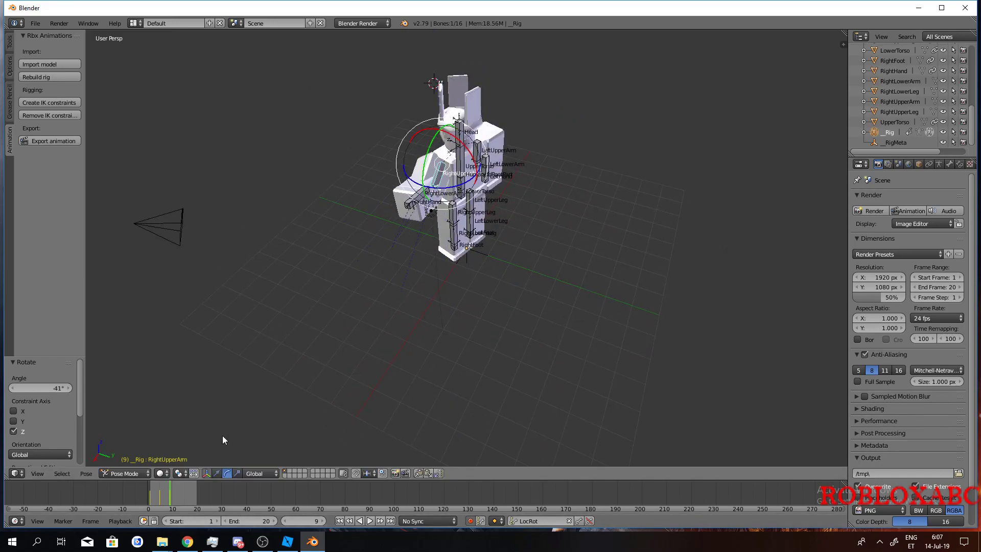
# - At frame 15, raise the right upper arm with two Y-axis rotations
pyautogui.click(185, 498)
pyautogui.moveTo(330, 413); pyautogui.dragTo(305, 332, button='middle')
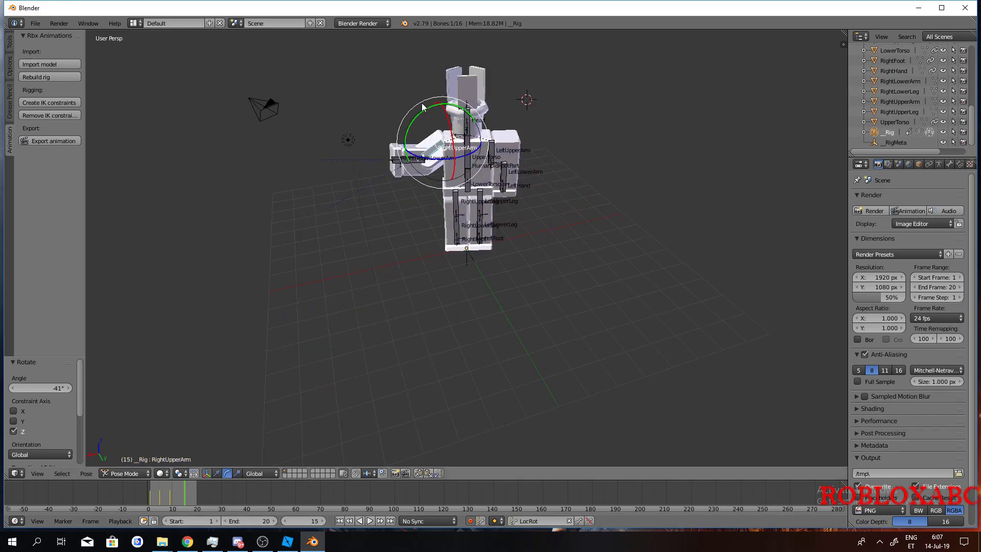
pyautogui.press('r')
pyautogui.press('y')
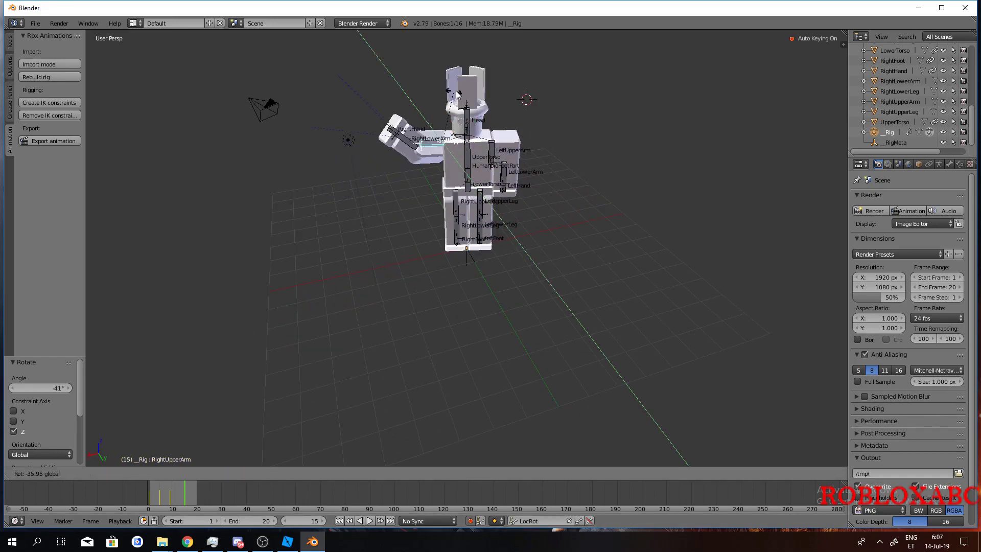
pyautogui.click(306, 118)
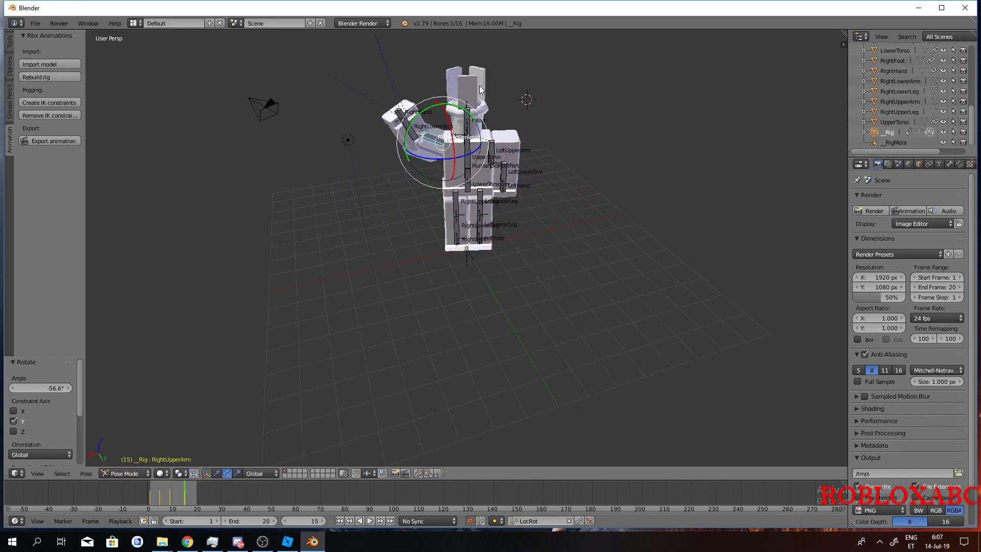
pyautogui.press('r')
pyautogui.press('y')
pyautogui.click(445, 109)
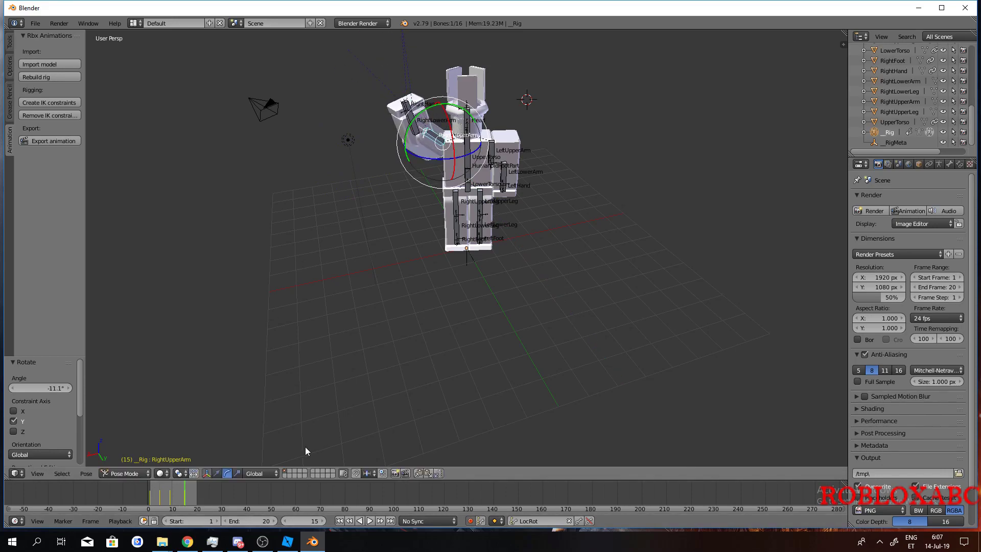
# - At frame 20, rotate the right upper arm about Y to finish the swing
pyautogui.click(197, 496)
pyautogui.press('r')
pyautogui.press('y')
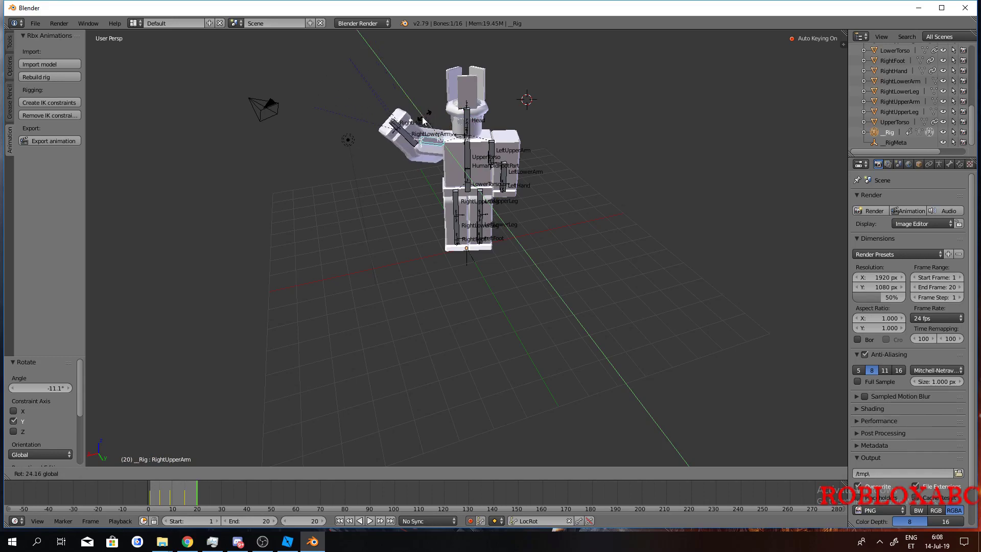
pyautogui.click(406, 136)
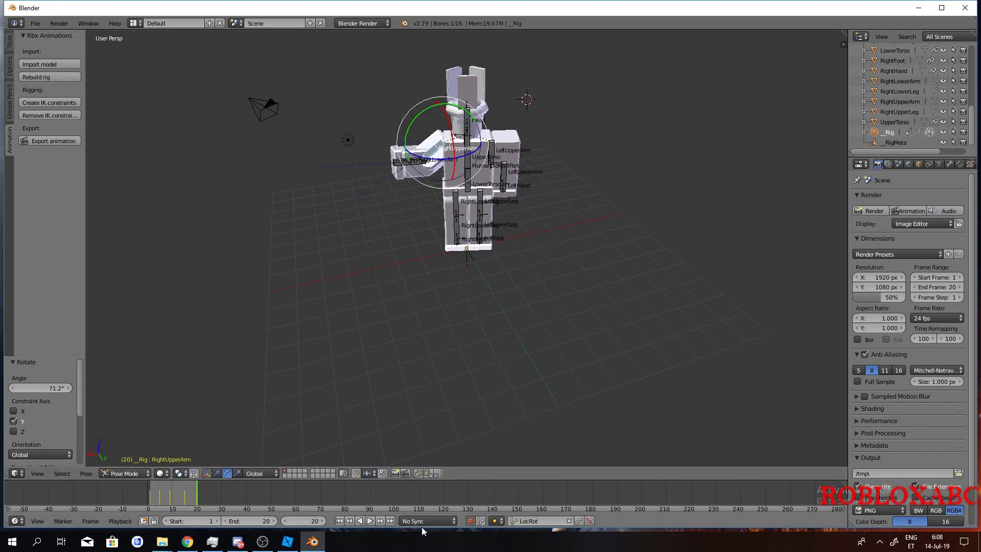
pyautogui.click(369, 520)
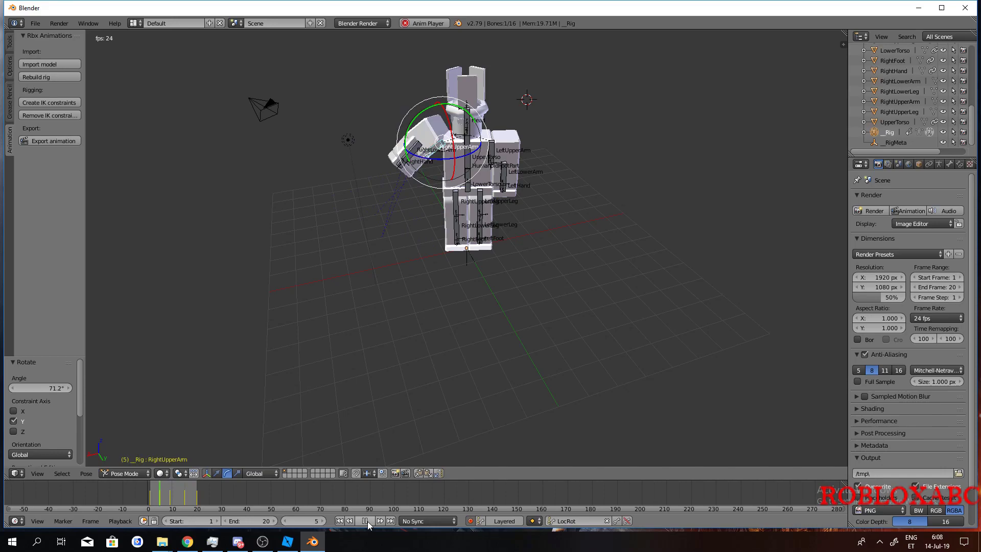
pyautogui.click(367, 521)
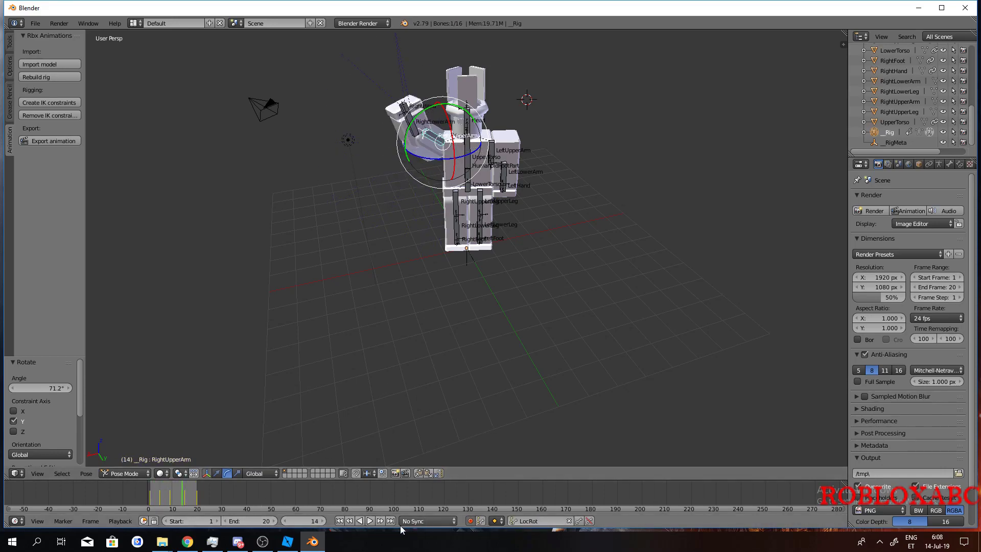
pyautogui.click(372, 522)
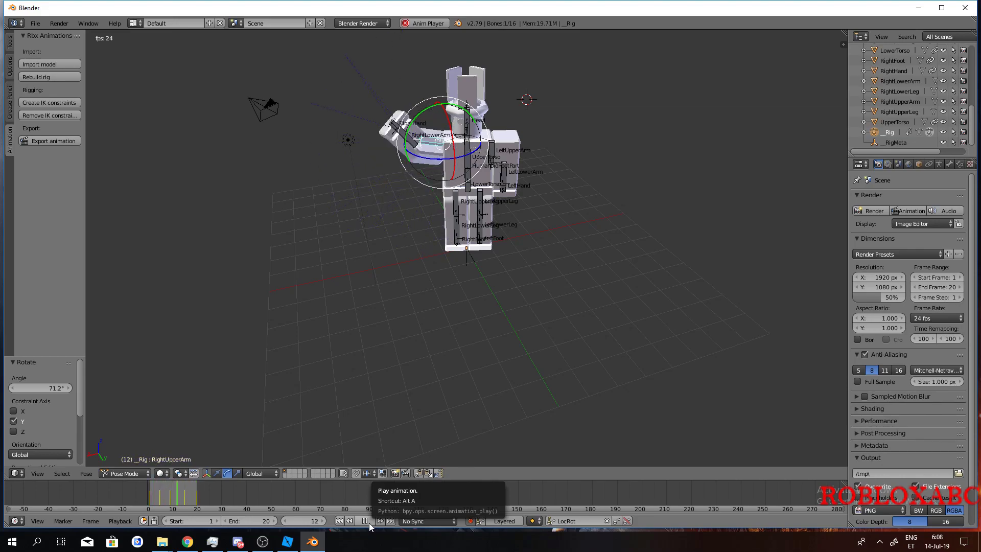
pyautogui.click(369, 523)
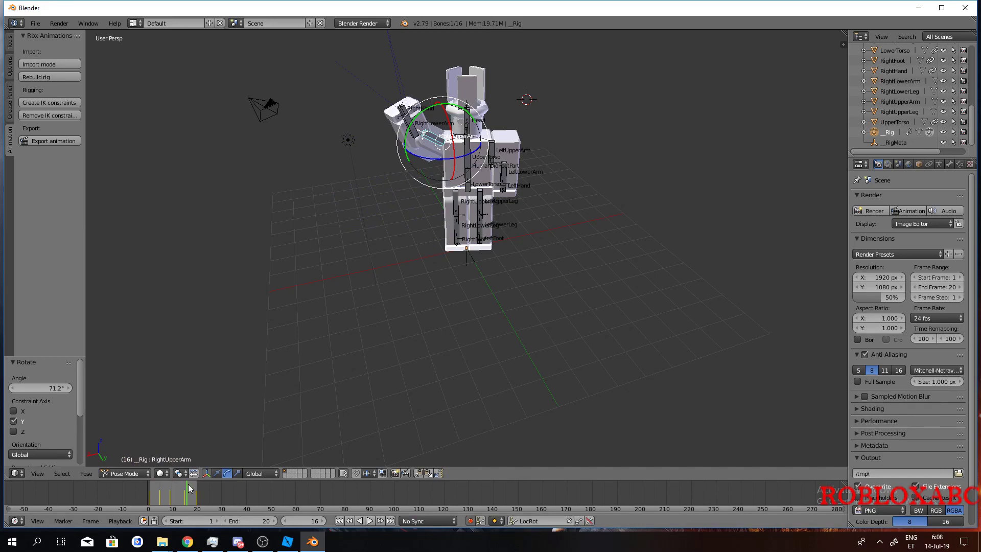
pyautogui.moveTo(188, 483); pyautogui.dragTo(150, 491)
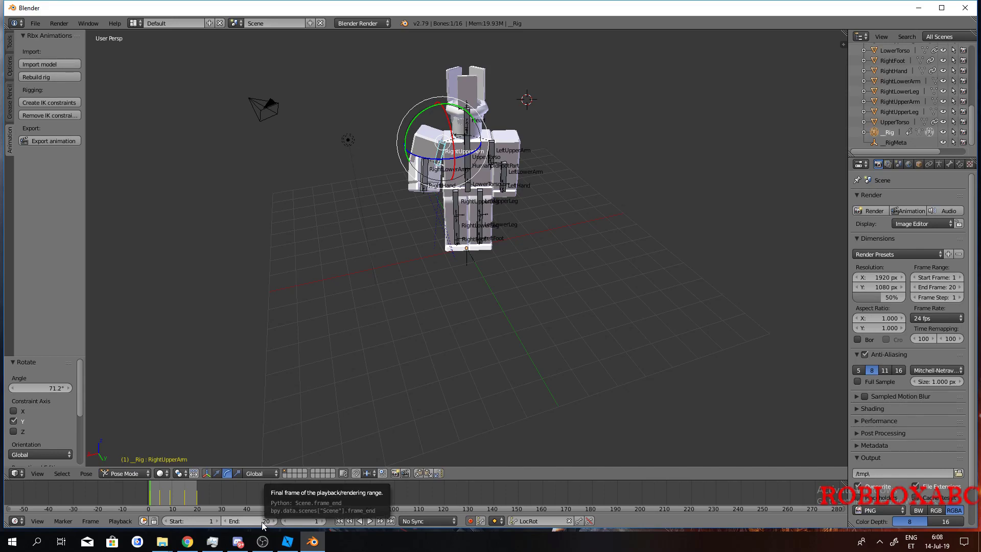
# - Change the animation's end frame to 40
pyautogui.moveTo(326, 382); pyautogui.dragTo(346, 369, button='middle')
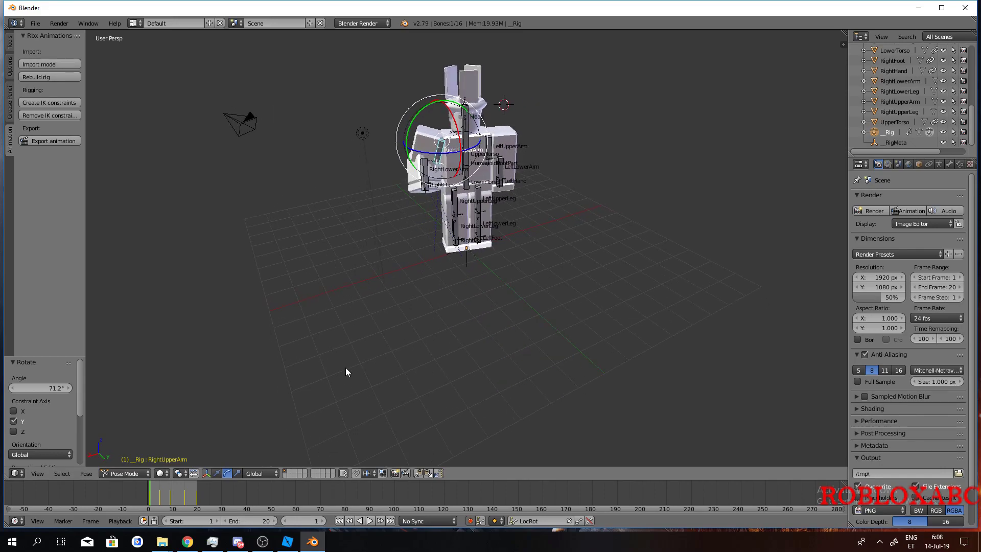
pyautogui.click(255, 521)
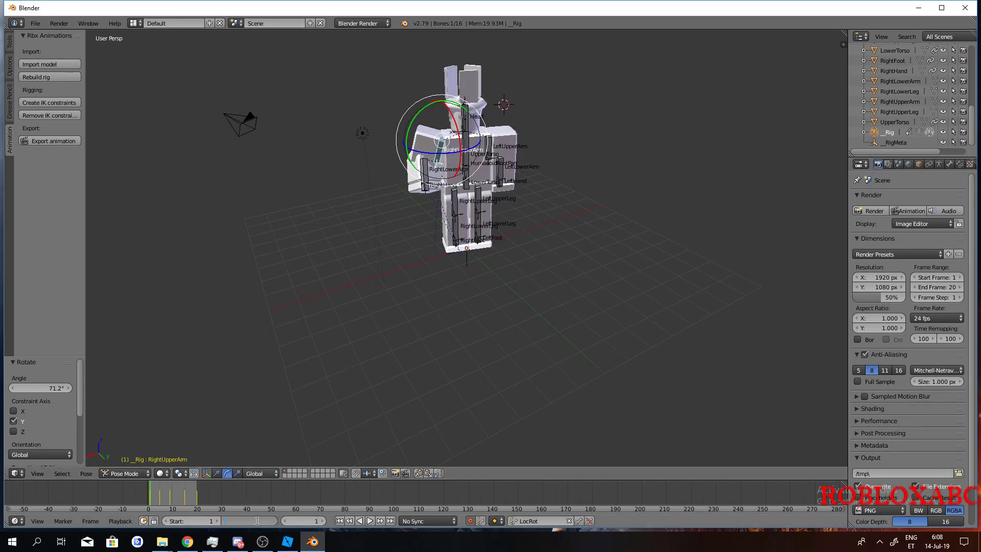
pyautogui.press('Return')
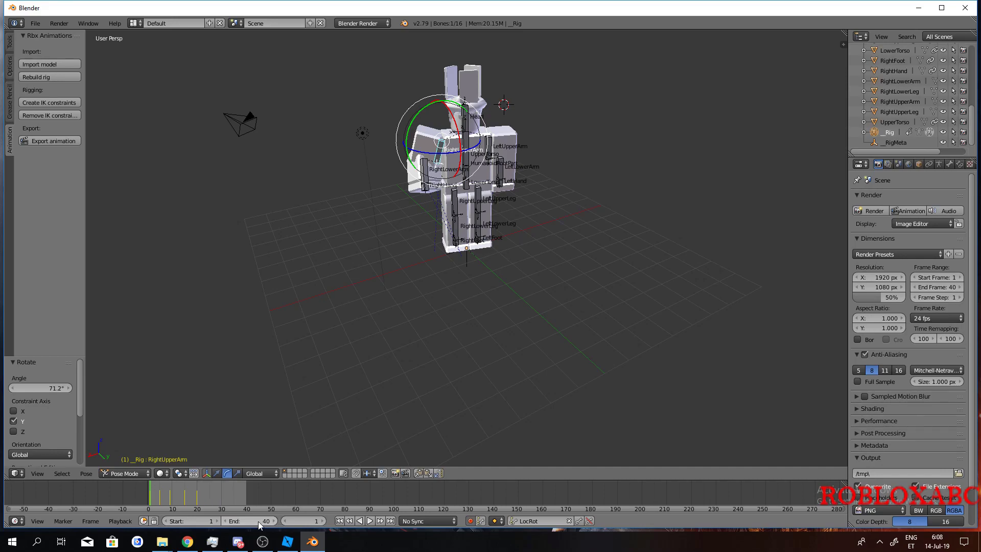
# - Set Time Remapping old value to 50 and play the faster wave
pyautogui.click(924, 340)
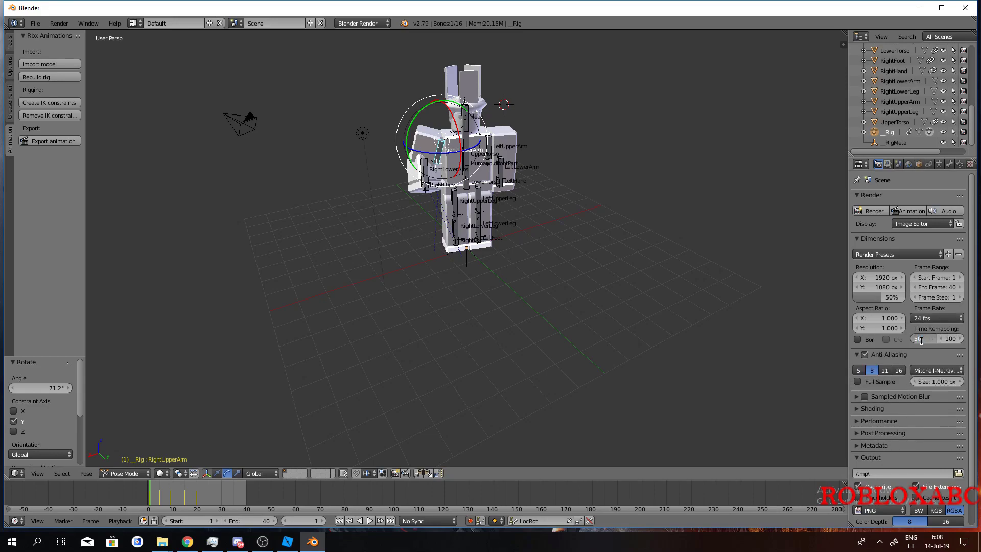
pyautogui.write('50')
pyautogui.press('Return')
pyautogui.click(369, 521)
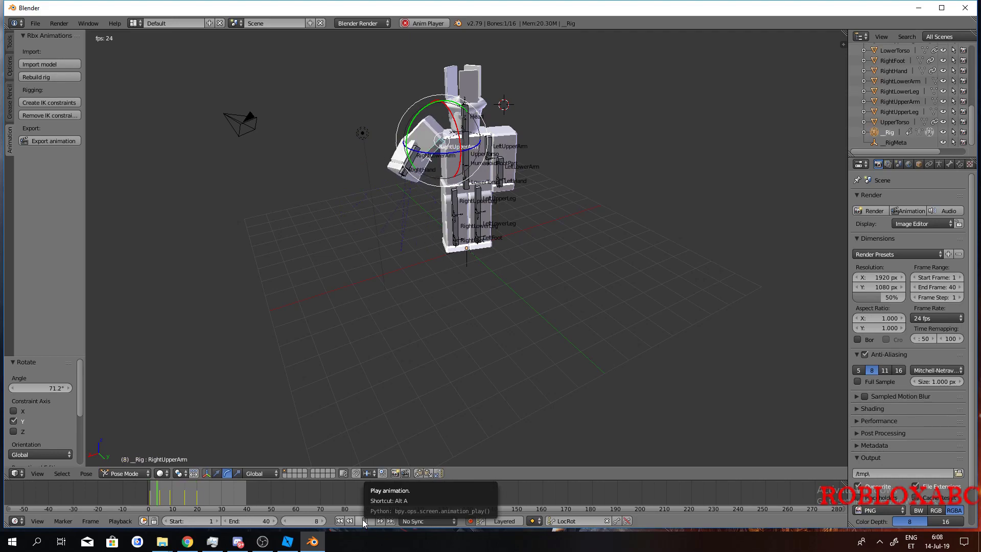
pyautogui.click(364, 522)
# - Set Time Remapping old value to 200 and play the slowed wave
pyautogui.click(920, 339)
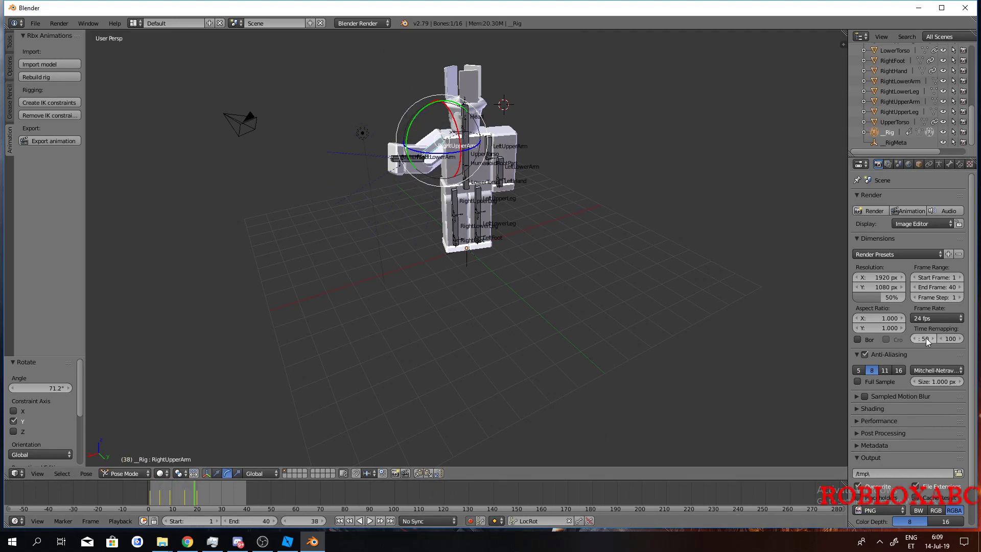
pyautogui.write('200')
pyautogui.press('Return')
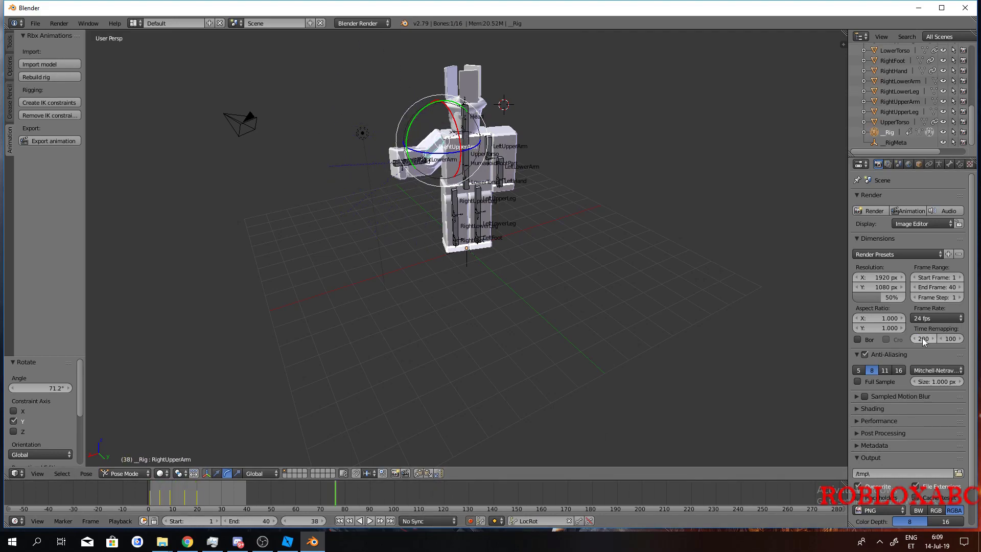
pyautogui.click(369, 521)
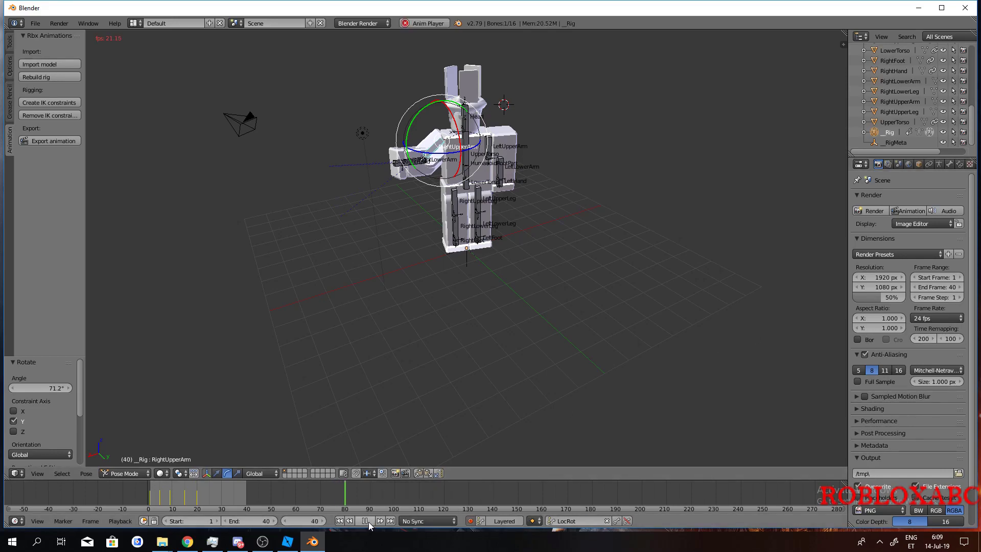
pyautogui.click(366, 521)
# - Set the end frame to 10 and play the shortened wave
pyautogui.click(267, 520)
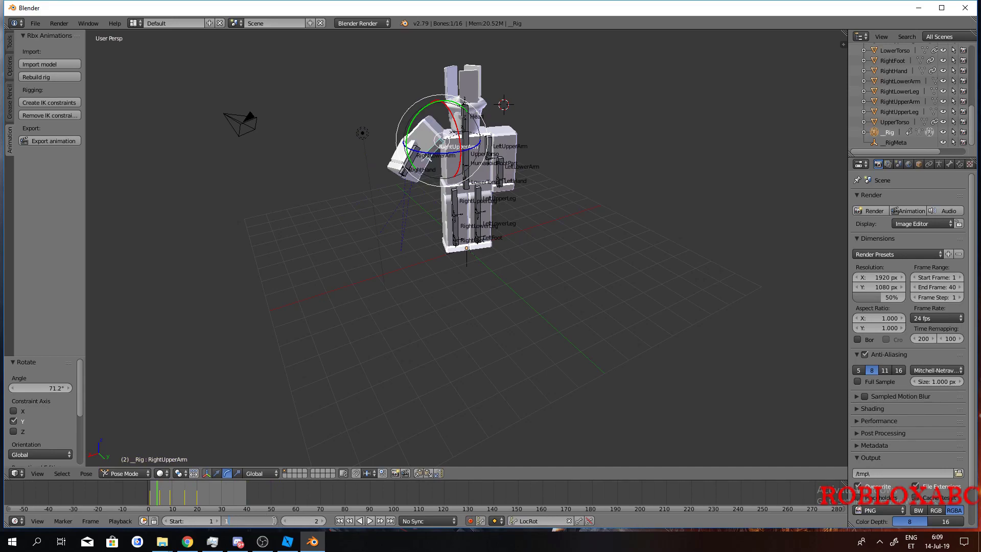
pyautogui.write('10')
pyautogui.press('Return')
pyautogui.click(371, 521)
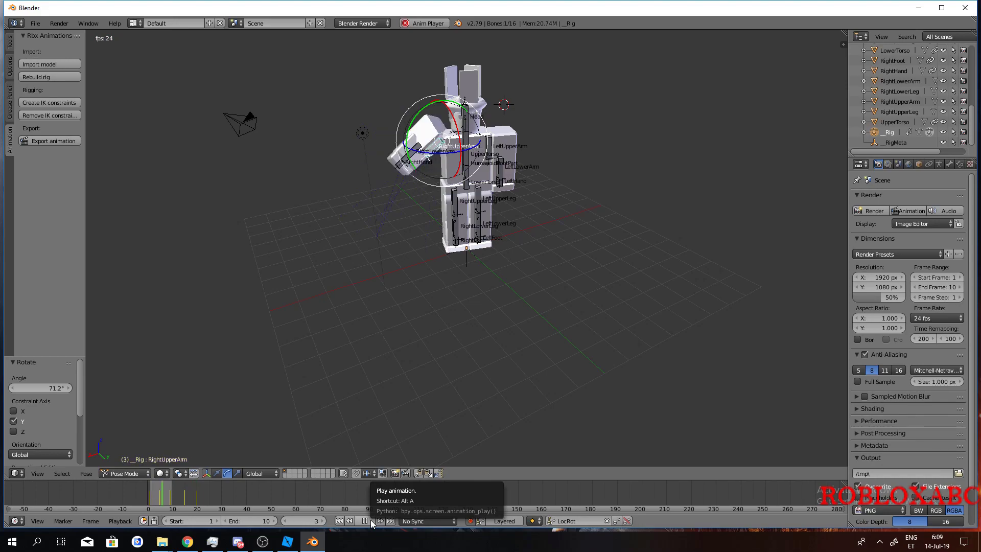
pyautogui.click(370, 520)
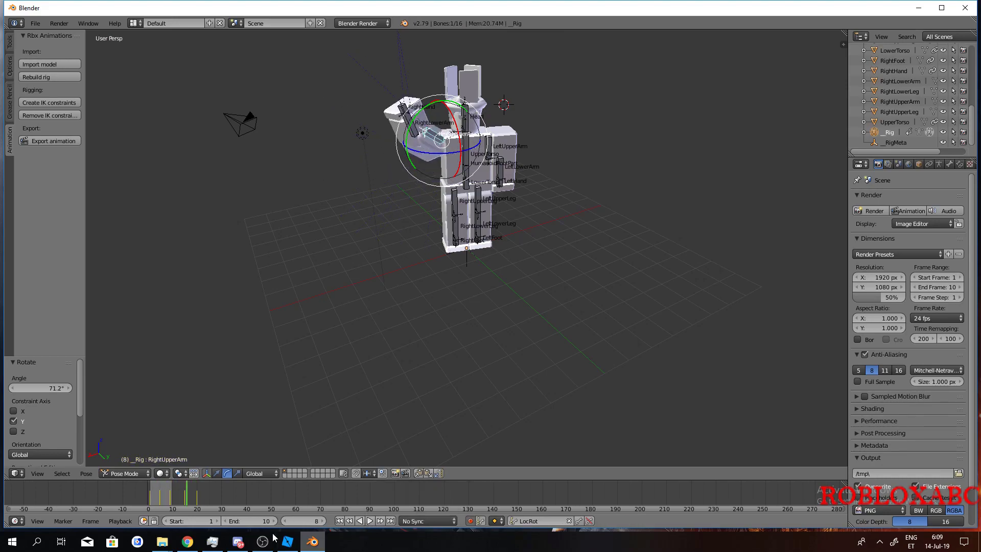
# - Restore end frame 20 and Time Remapping 100, then replay the wave
pyautogui.click(259, 521)
pyautogui.write('20')
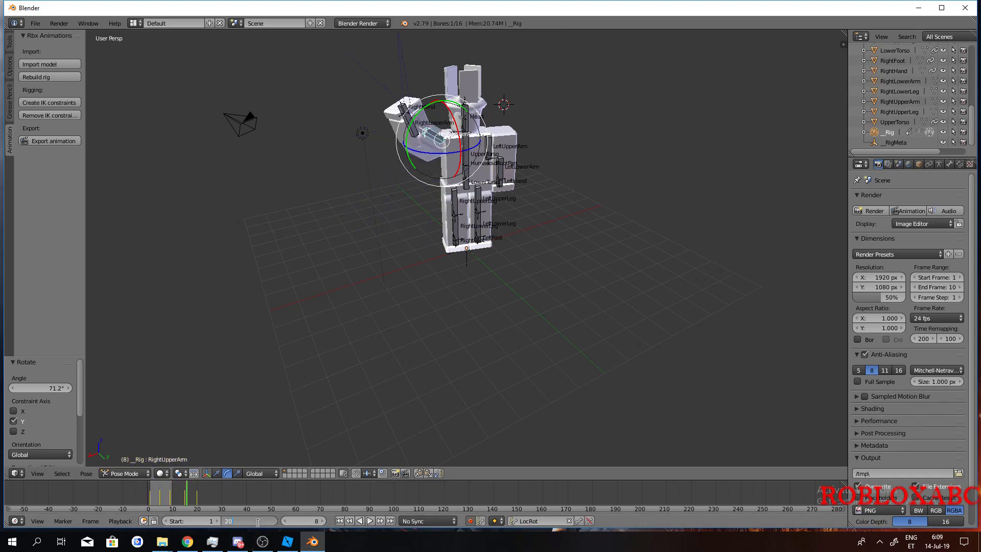
pyautogui.press('Return')
pyautogui.click(923, 338)
pyautogui.write('1')
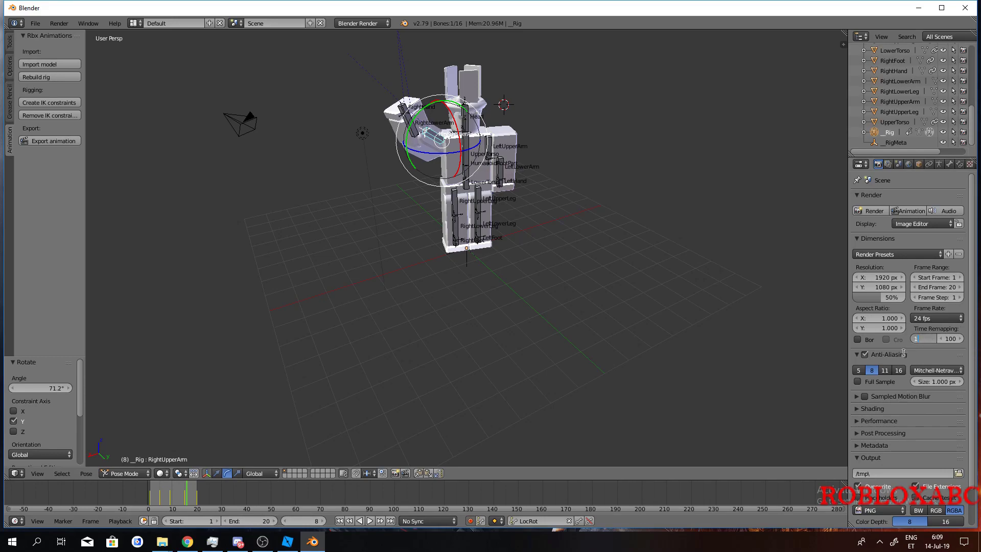
pyautogui.write('00')
pyautogui.press('Return')
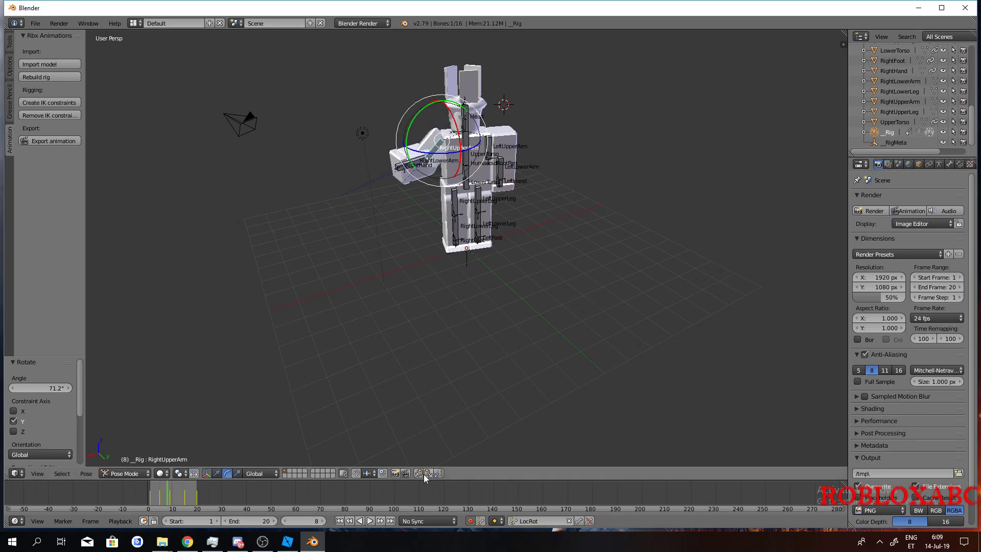
pyautogui.click(369, 521)
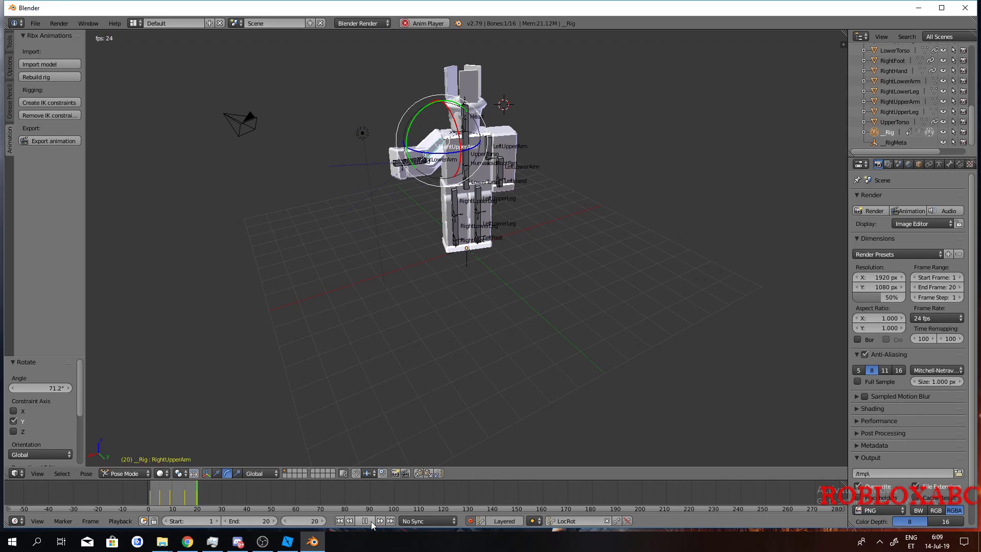
pyautogui.click(371, 521)
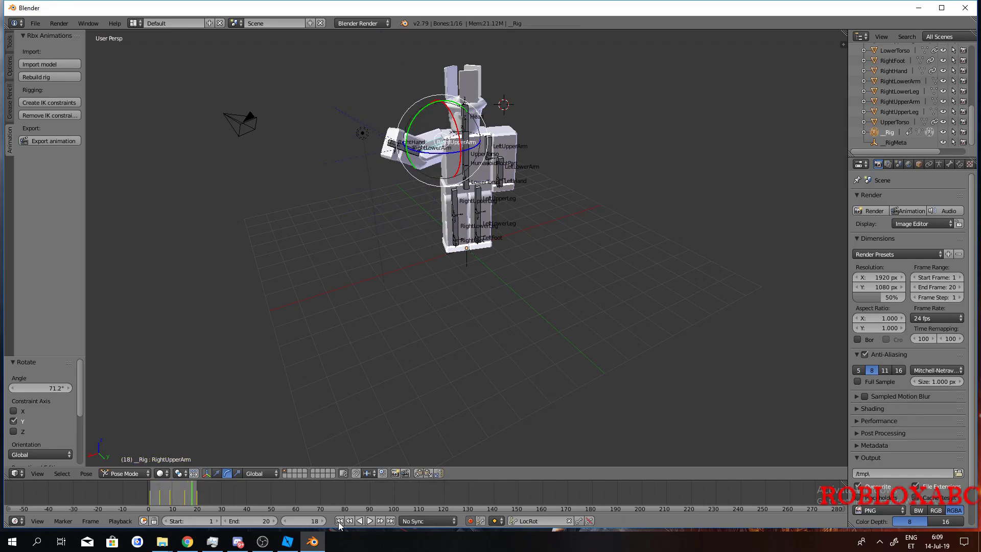
# - Confirm end frame 40, scrub the arm pose, and play the wave
pyautogui.click(260, 520)
pyautogui.press('Return')
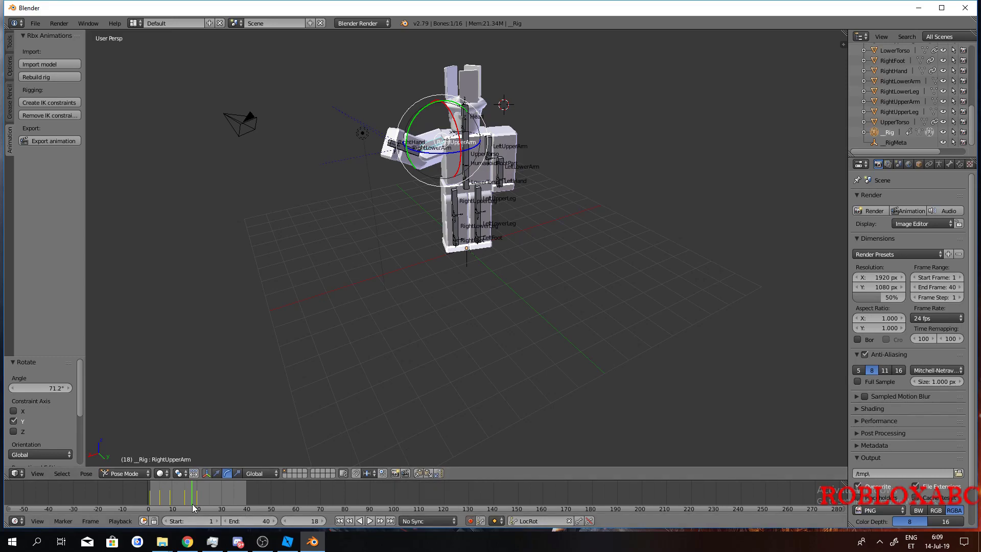
pyautogui.moveTo(192, 495); pyautogui.dragTo(199, 495)
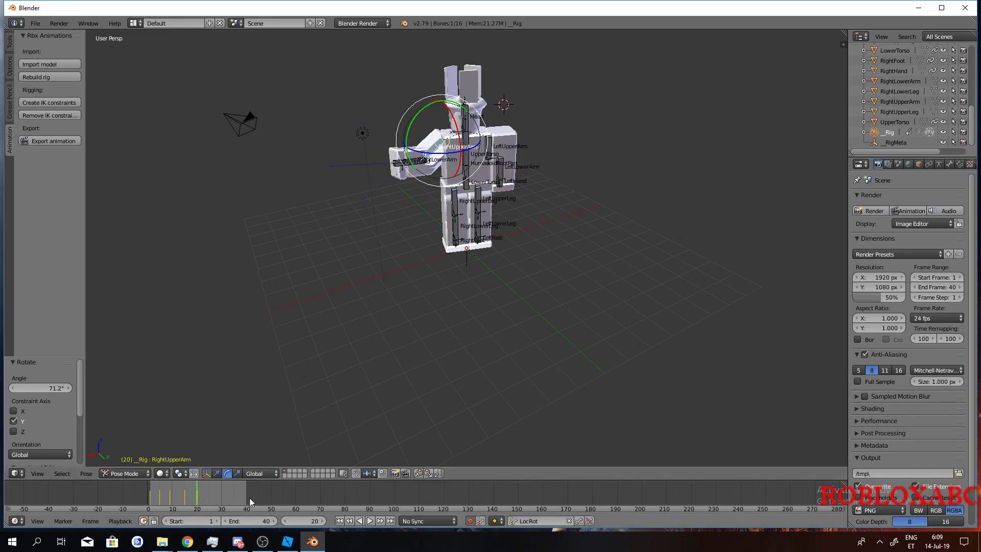
pyautogui.click(370, 520)
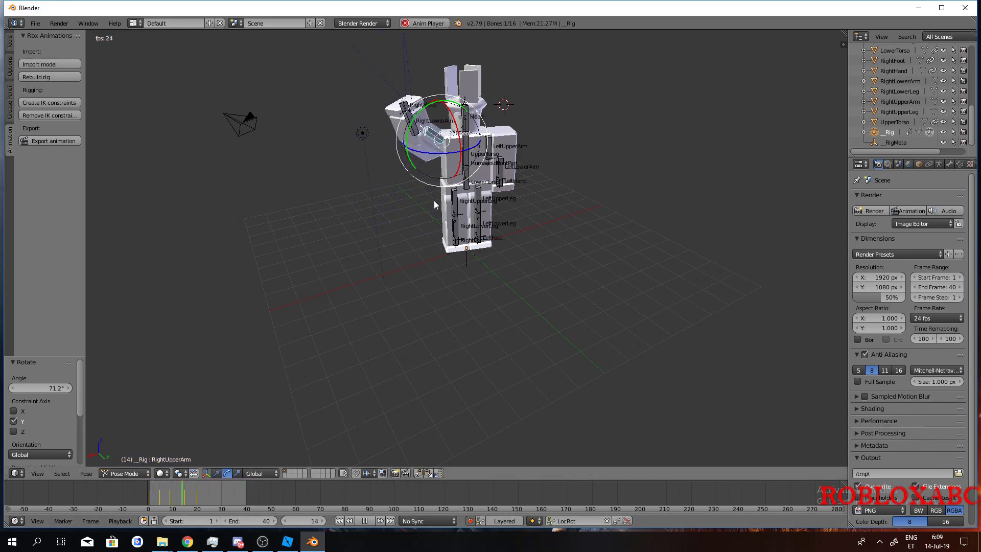
pyautogui.click(364, 521)
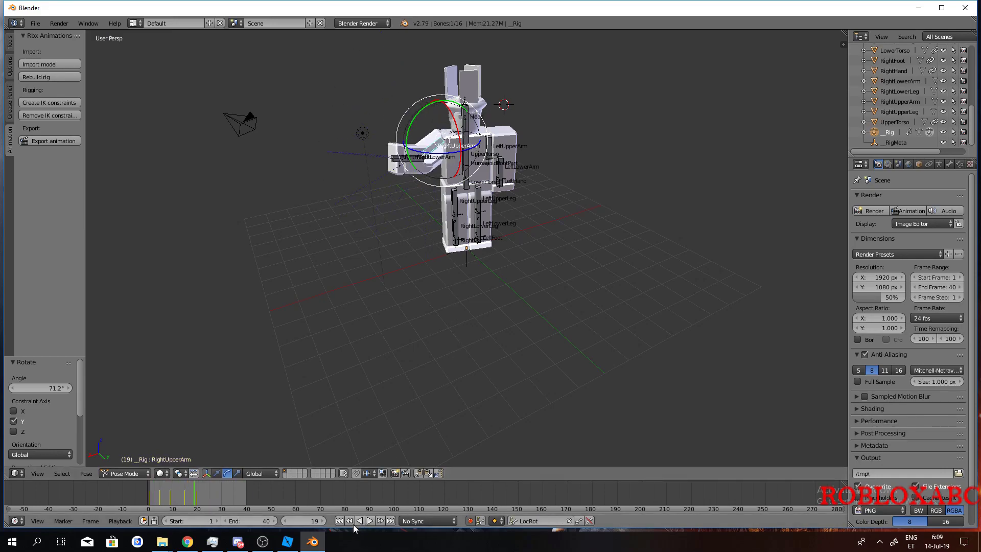
# - Set the end frame to 20, replay the wave, and return to frame 1
pyautogui.click(256, 522)
pyautogui.write('2')
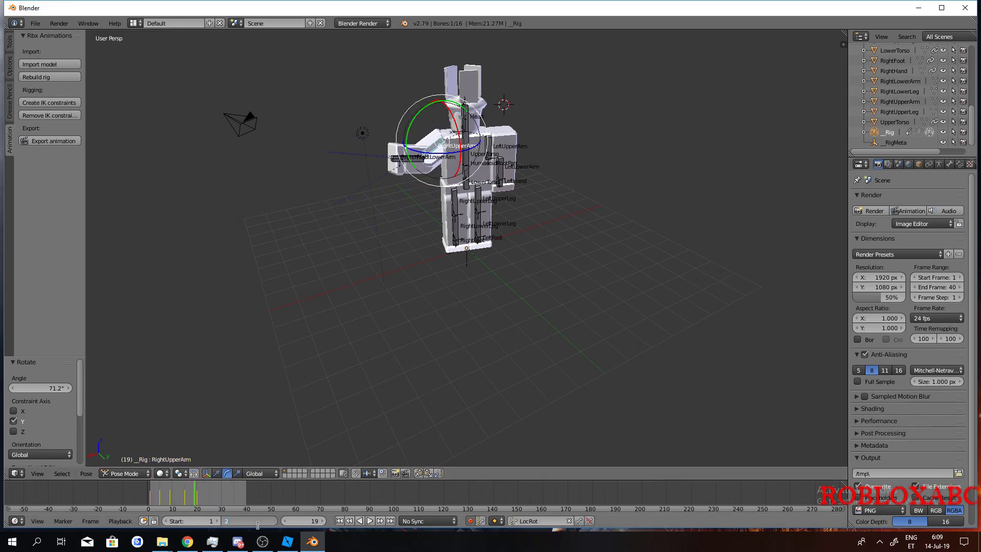
pyautogui.write('0')
pyautogui.press('Return')
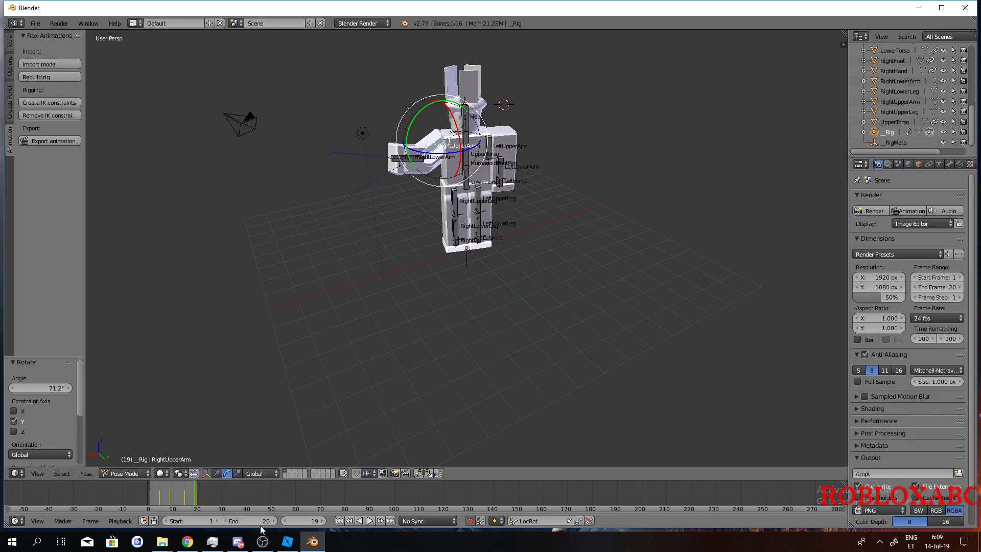
pyautogui.click(369, 522)
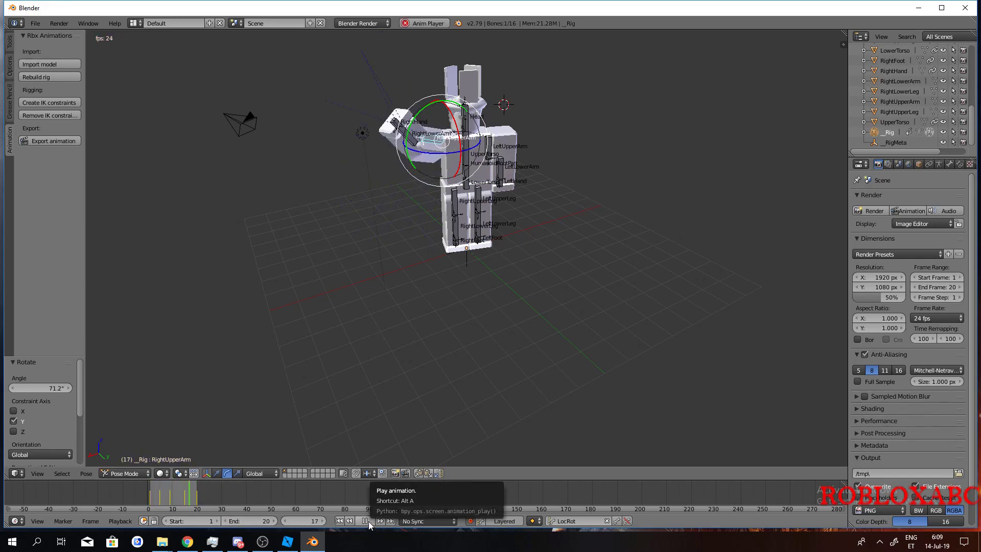
pyautogui.click(364, 521)
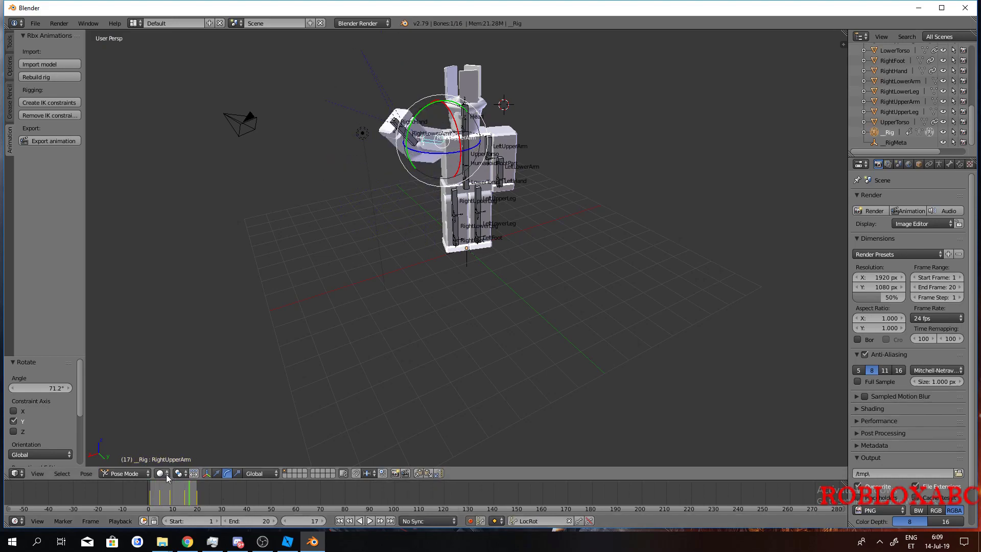
pyautogui.moveTo(188, 485); pyautogui.dragTo(150, 483)
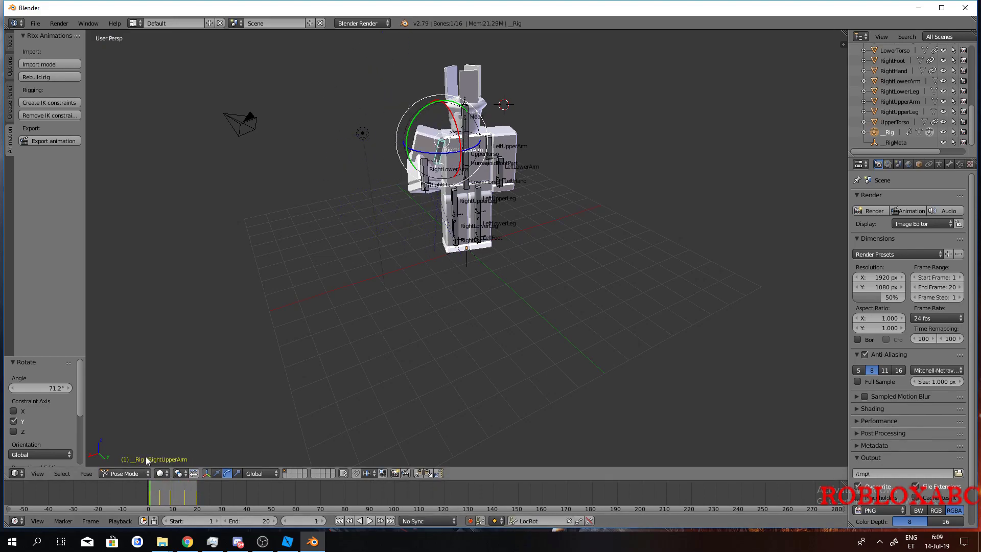
# - Export the wave animation from the Rbx Animations panel and switch to Roblox Studio
pyautogui.click(45, 143)
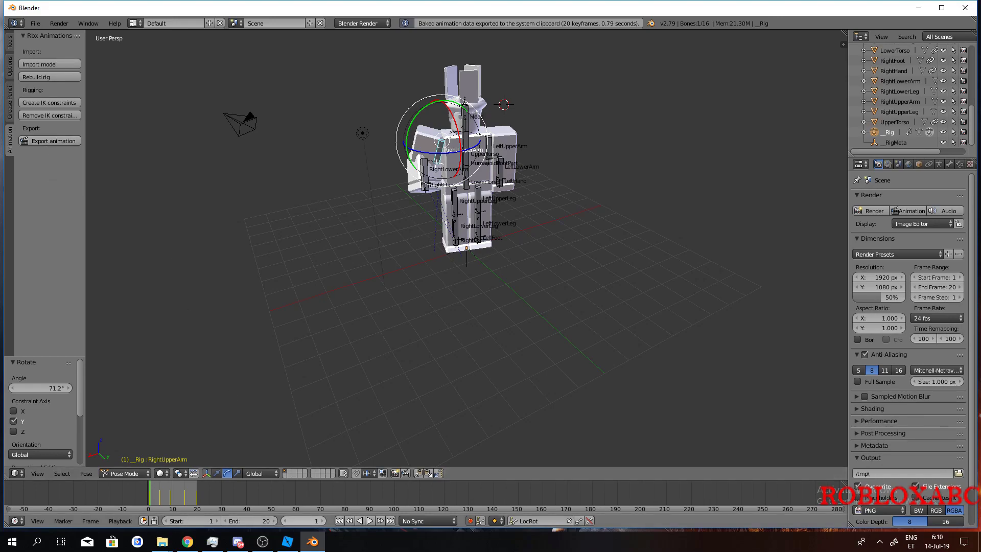
pyautogui.click(287, 543)
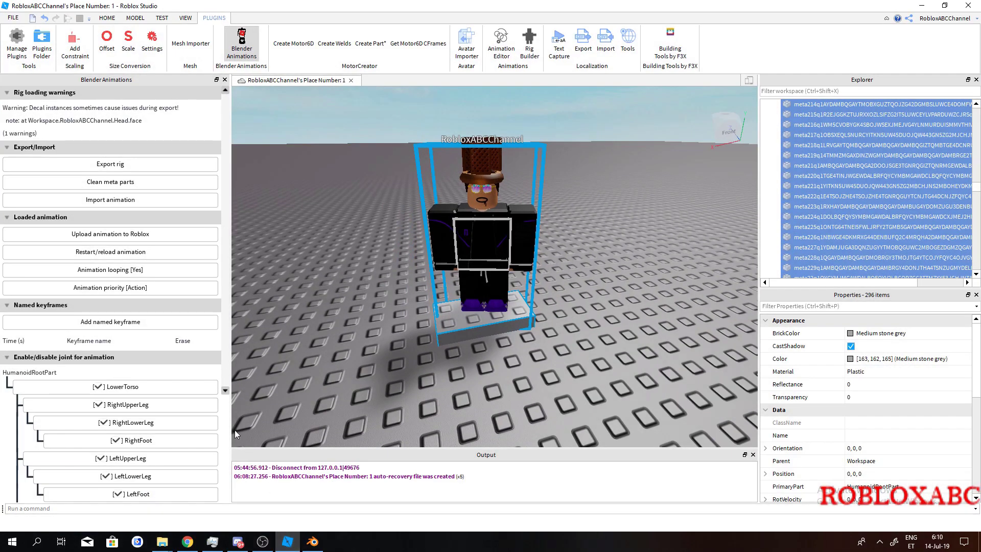
# - Import the animation via the Blender Animations plugin, pasting the copied data with Ctrl+V
pyautogui.click(117, 204)
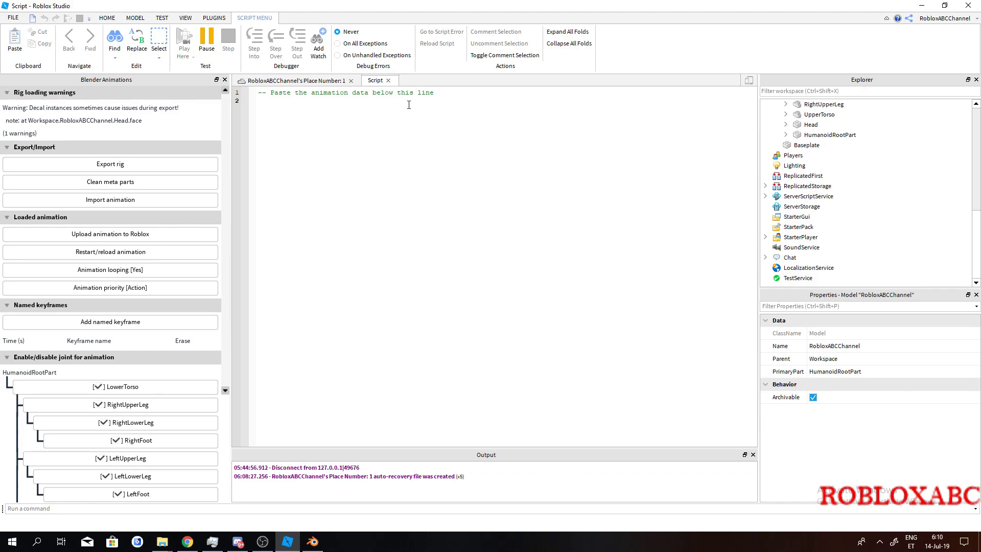
pyautogui.hotkey('ctrl', 'v')
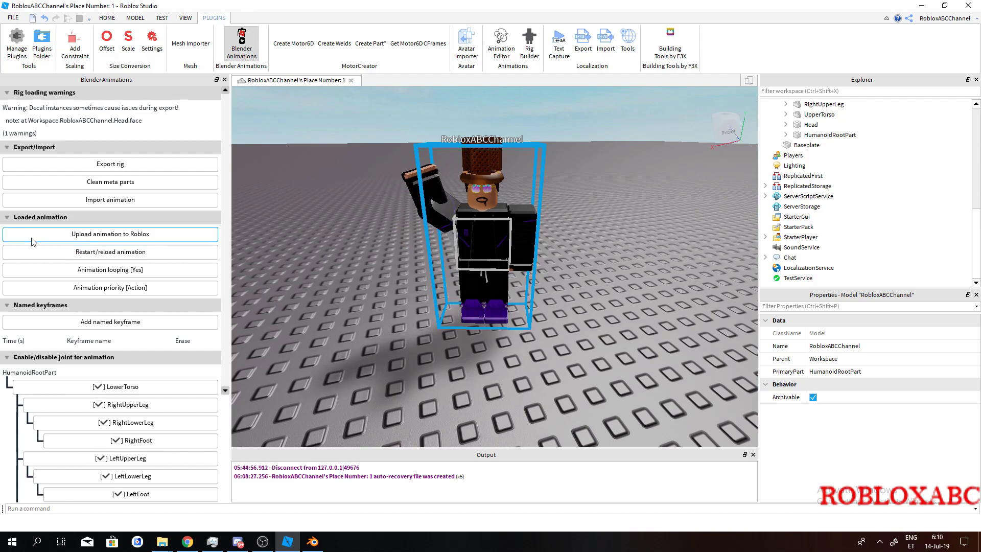
# - Upload the wave to Roblox as a new animation named 'Random Waving', then switch to Chrome
pyautogui.click(93, 236)
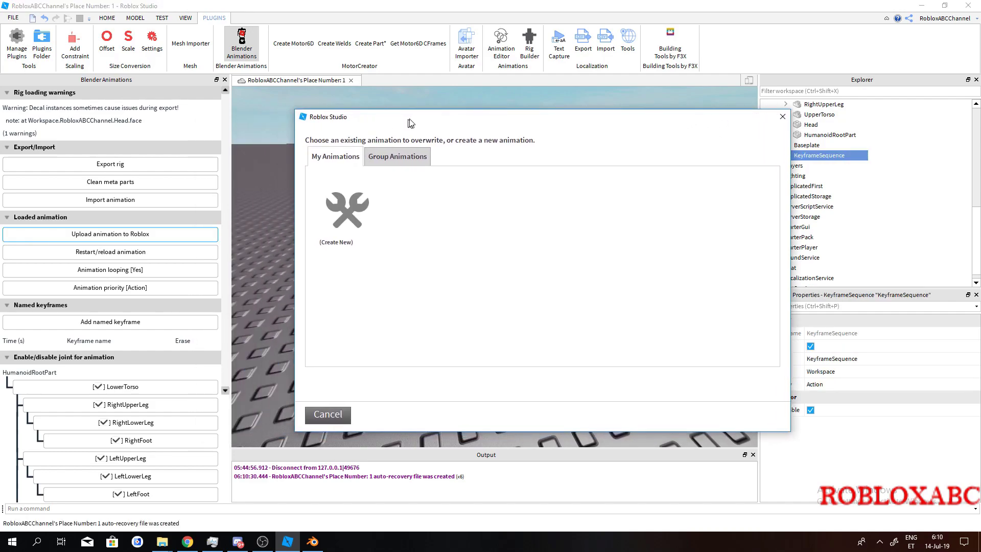
pyautogui.click(374, 217)
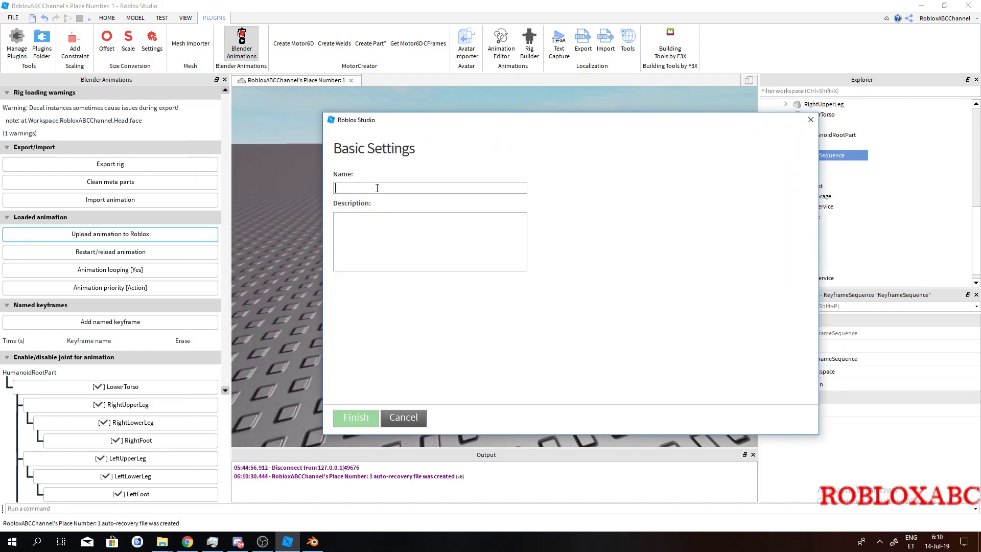
pyautogui.write('Random Waving')
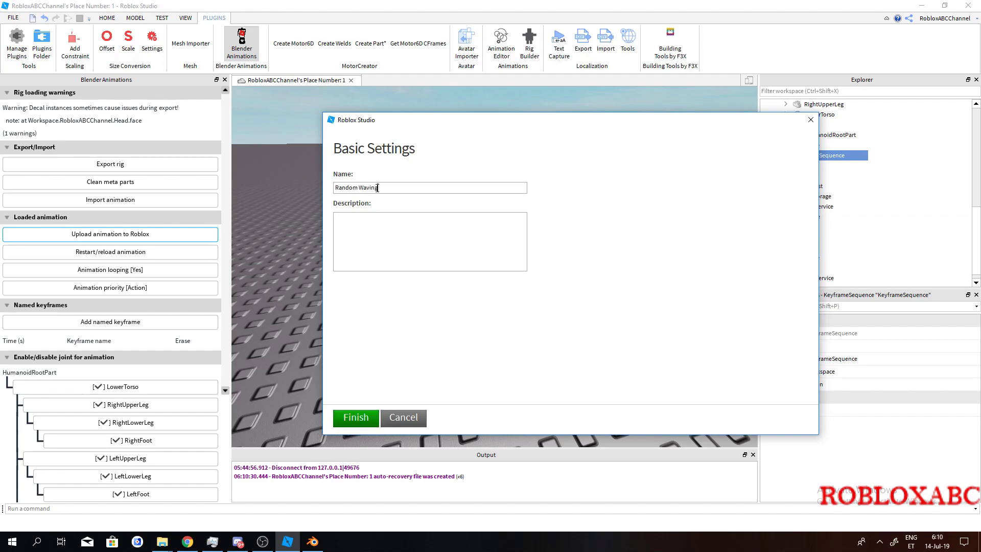
pyautogui.click(356, 422)
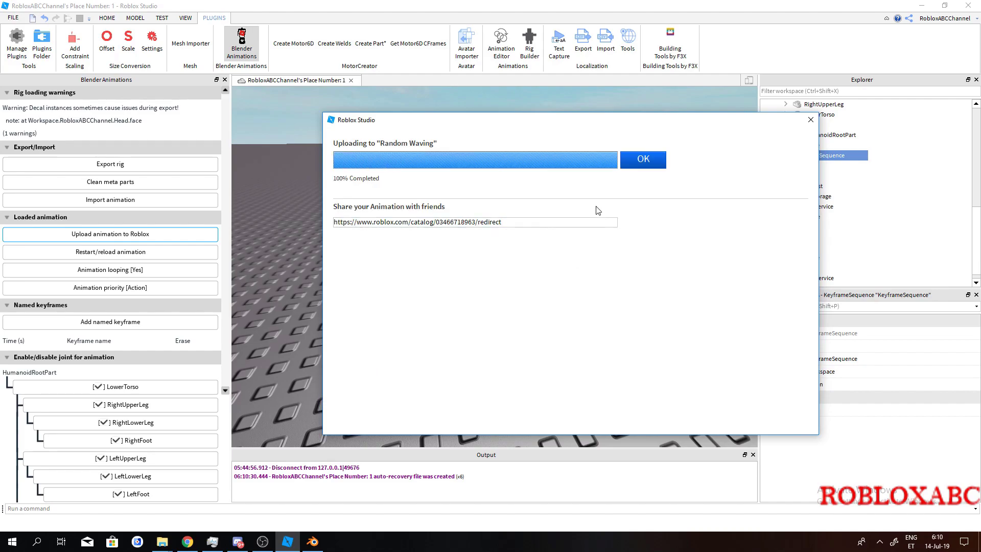
pyautogui.click(646, 166)
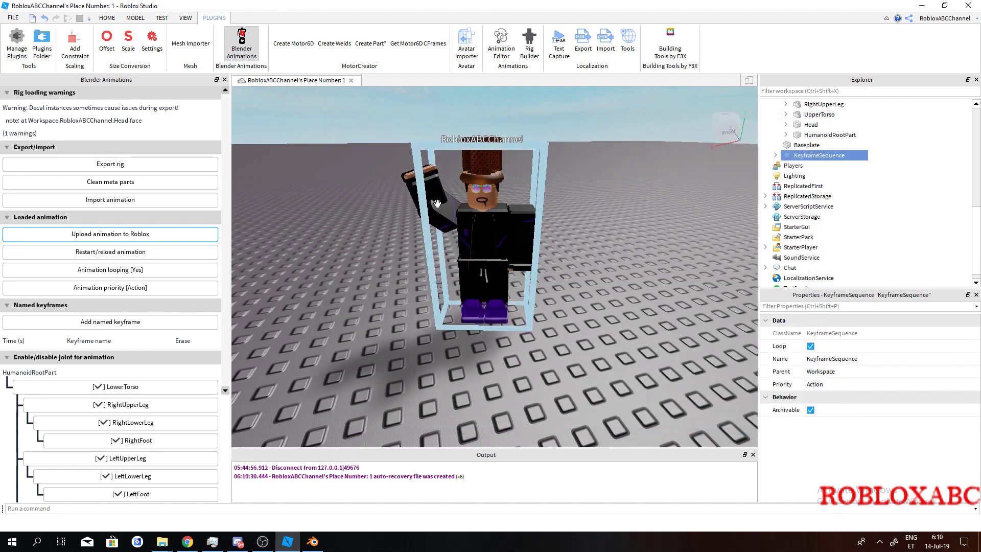
pyautogui.click(187, 541)
# - Filter the profile inventory to Animations and open the Random Waving animation's page
pyautogui.click(41, 171)
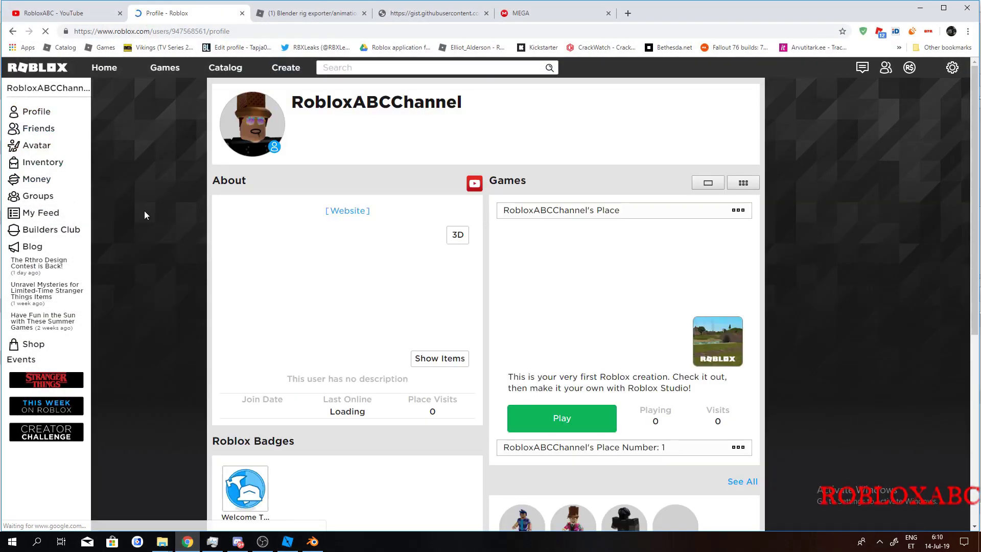
pyautogui.scroll(-12, 172, 218)
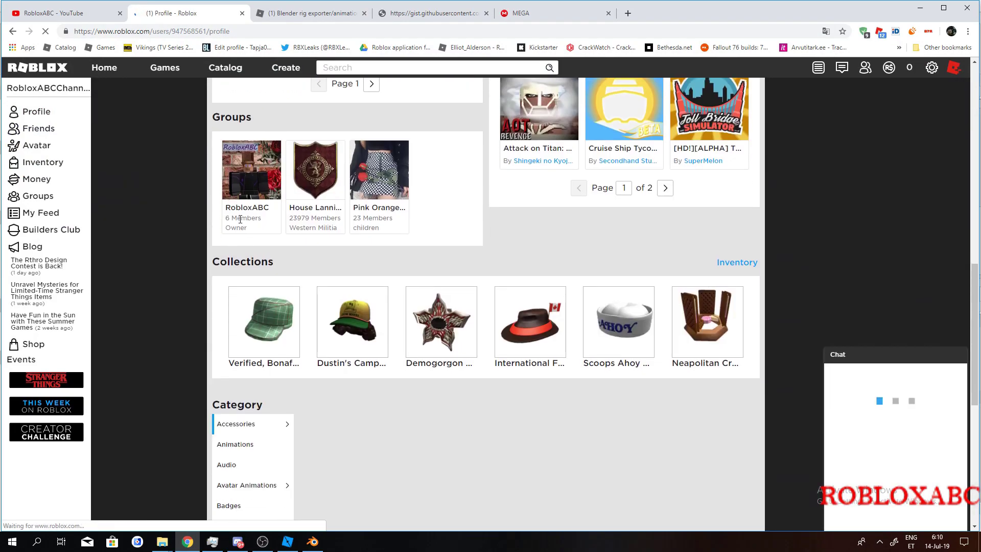
pyautogui.scroll(-2, 265, 219)
pyautogui.click(247, 215)
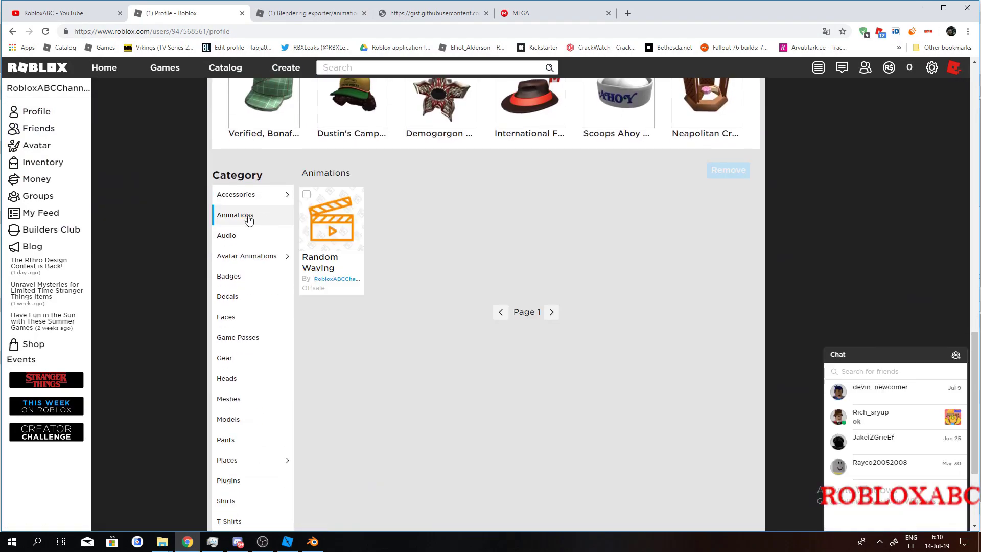
pyautogui.click(346, 234)
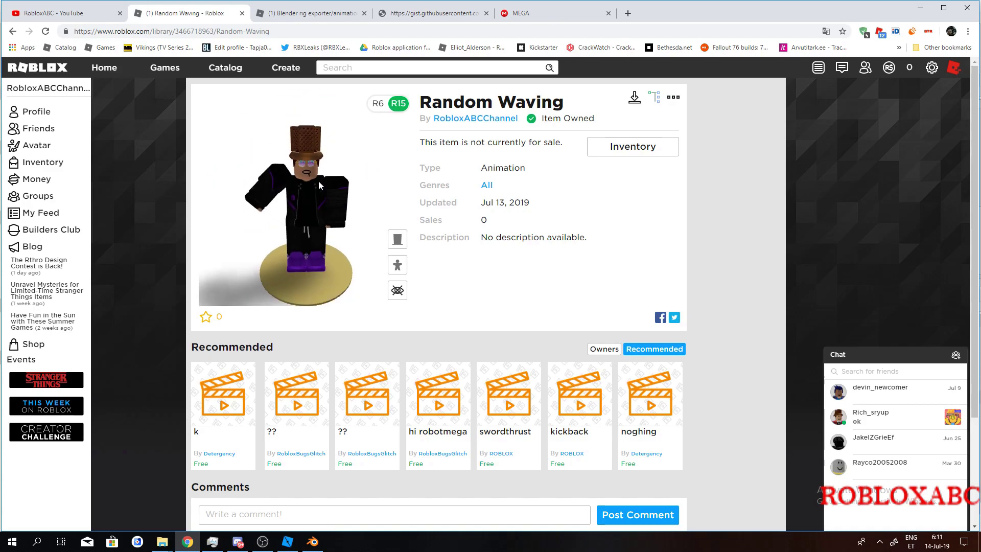
# - Go back to the Roblox home page and return to Roblox Studio
pyautogui.click(59, 73)
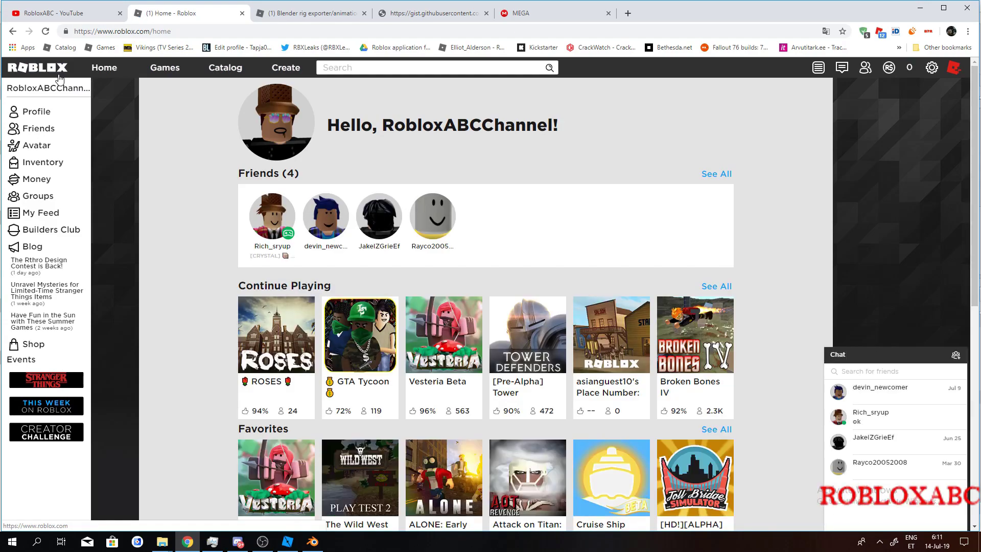
pyautogui.click(271, 412)
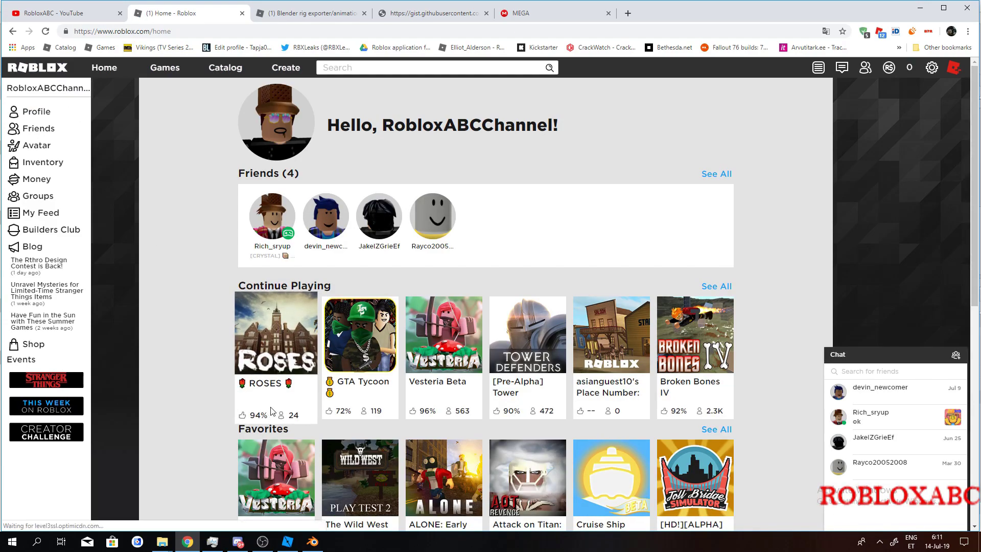
pyautogui.click(289, 546)
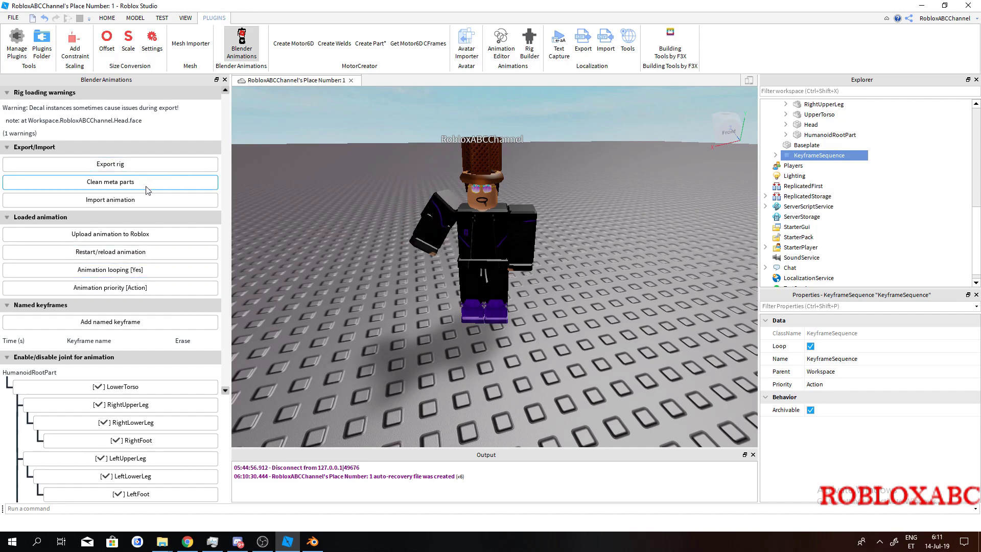
pyautogui.scroll(-3, 142, 322)
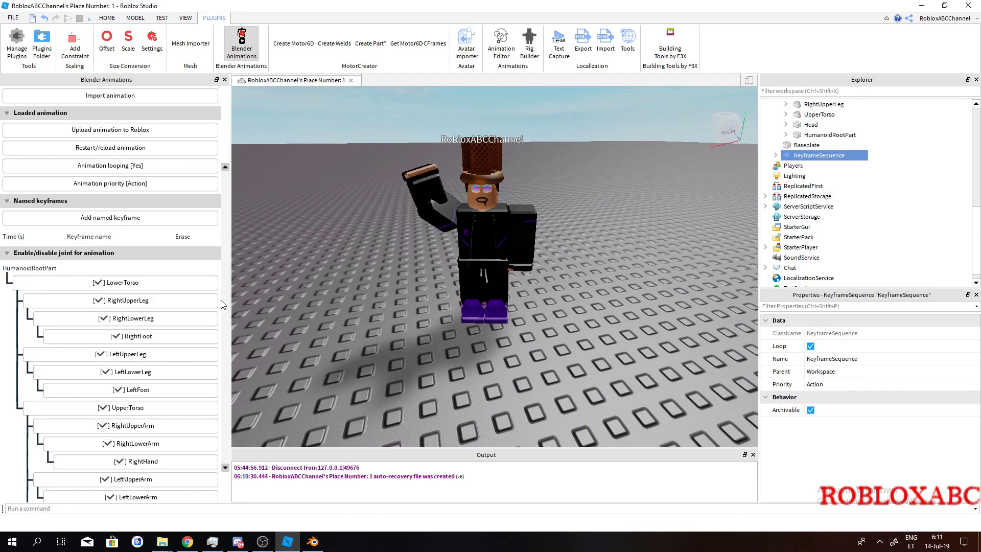
pyautogui.scroll(3, 122, 283)
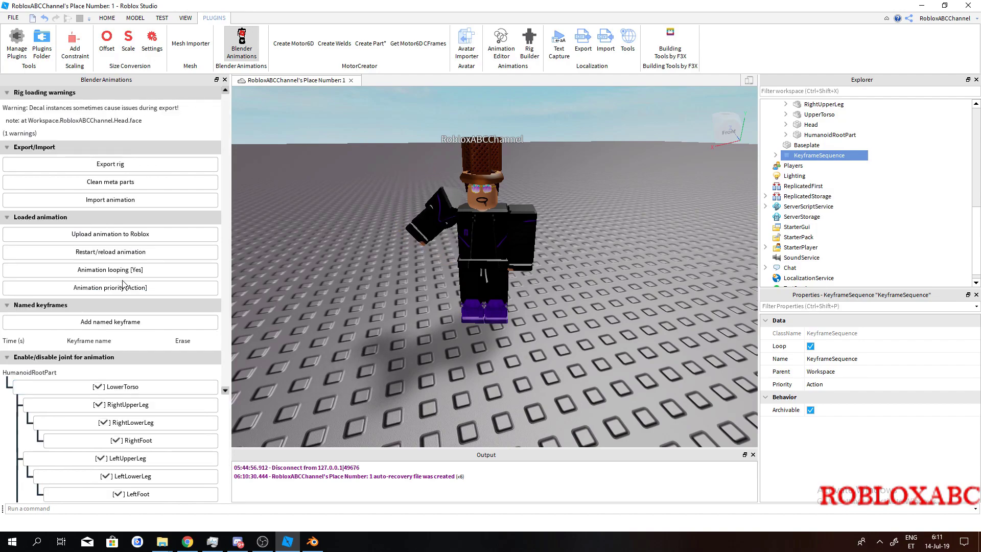